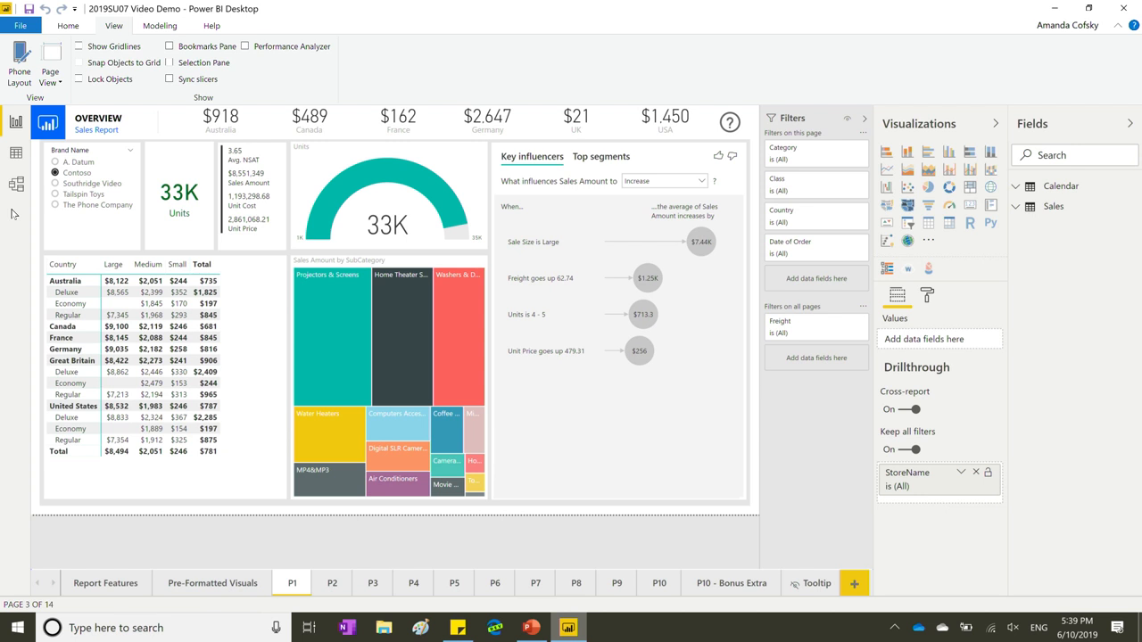
# Switch to the Home ribbon to show the main editing and data commands.
pyautogui.click(69, 26)
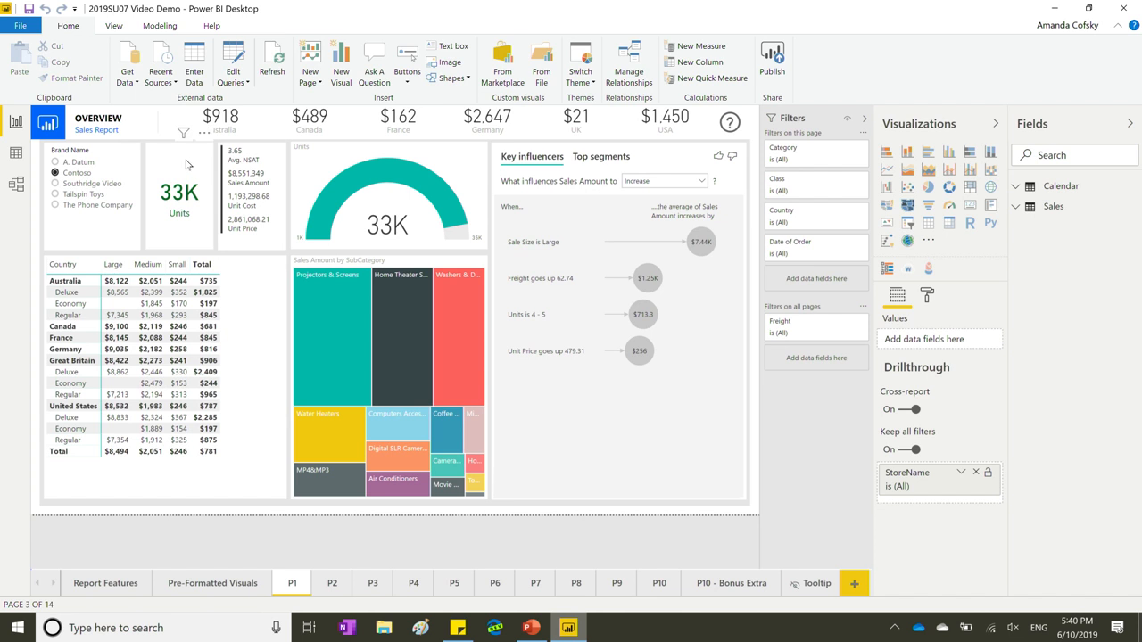
# Select the NSAT and sales multi-row card and expand its Background and Title format settings to the title colour.
pyautogui.click(261, 247)
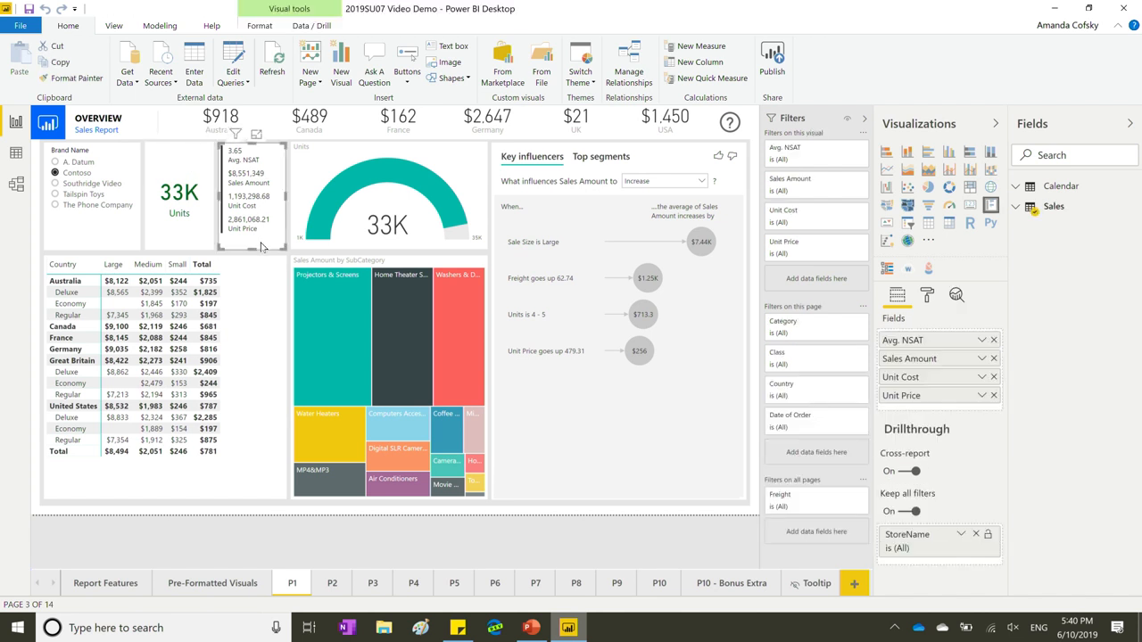
pyautogui.click(927, 295)
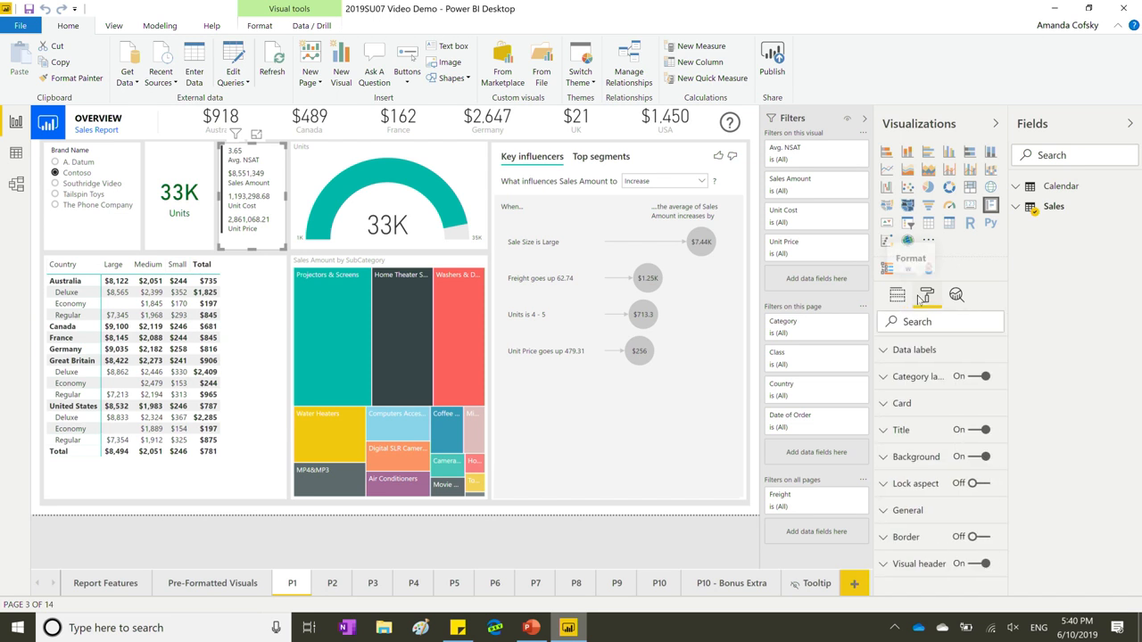
pyautogui.click(940, 459)
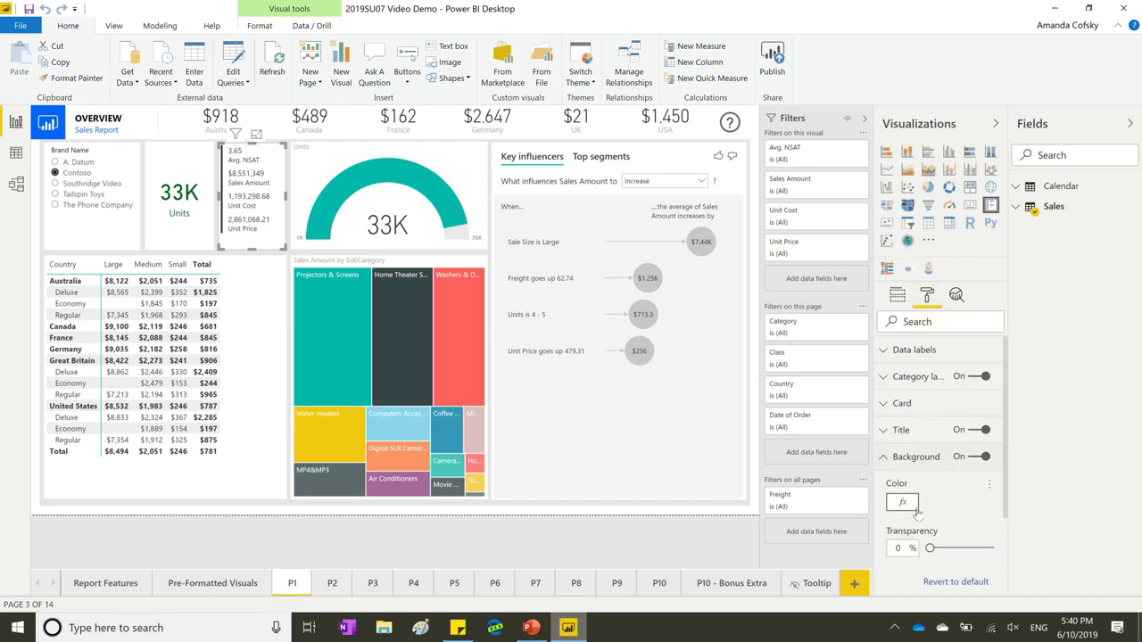
pyautogui.scroll(-1, 931, 500)
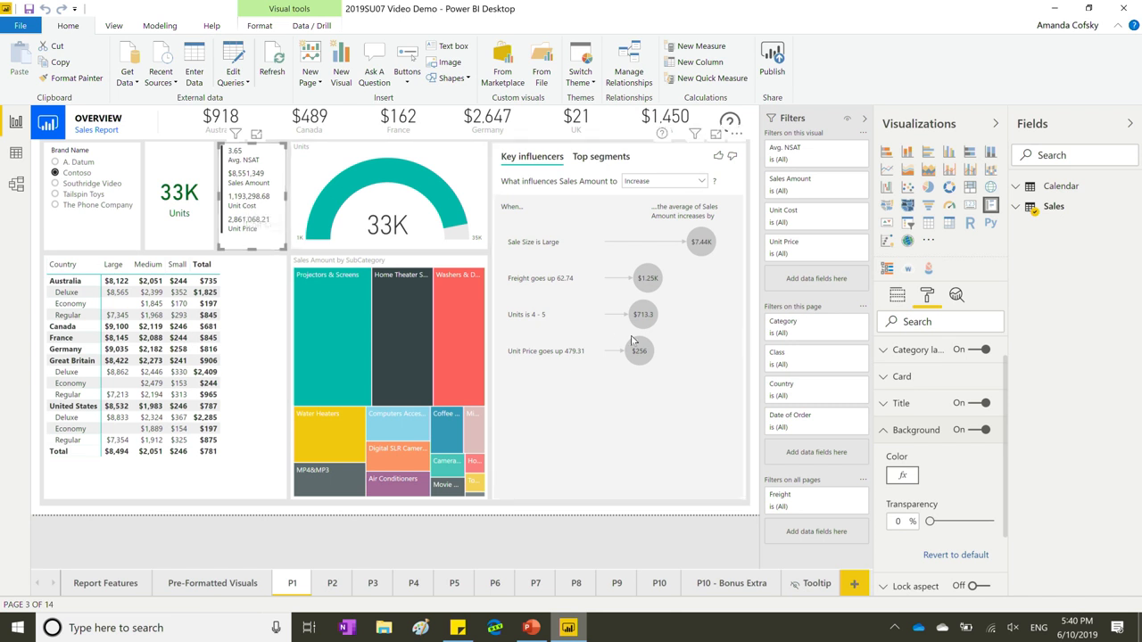
pyautogui.click(937, 409)
pyautogui.scroll(-4, 939, 415)
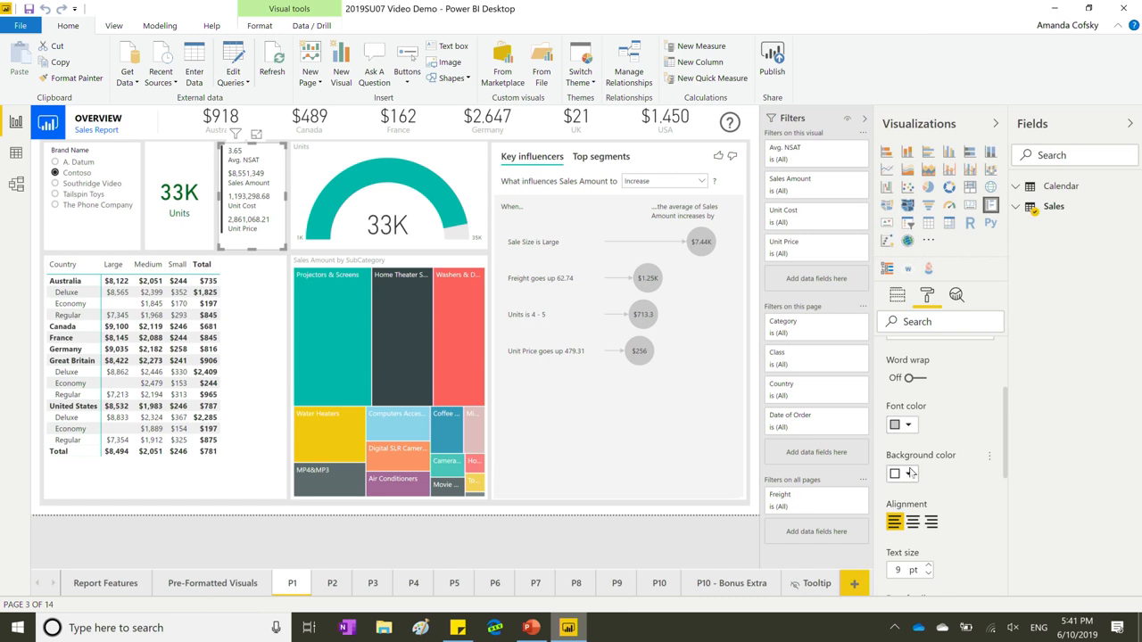
# Expand the 33K Units card's Data label and Category label settings, then select the gauge.
pyautogui.scroll(2, 910, 446)
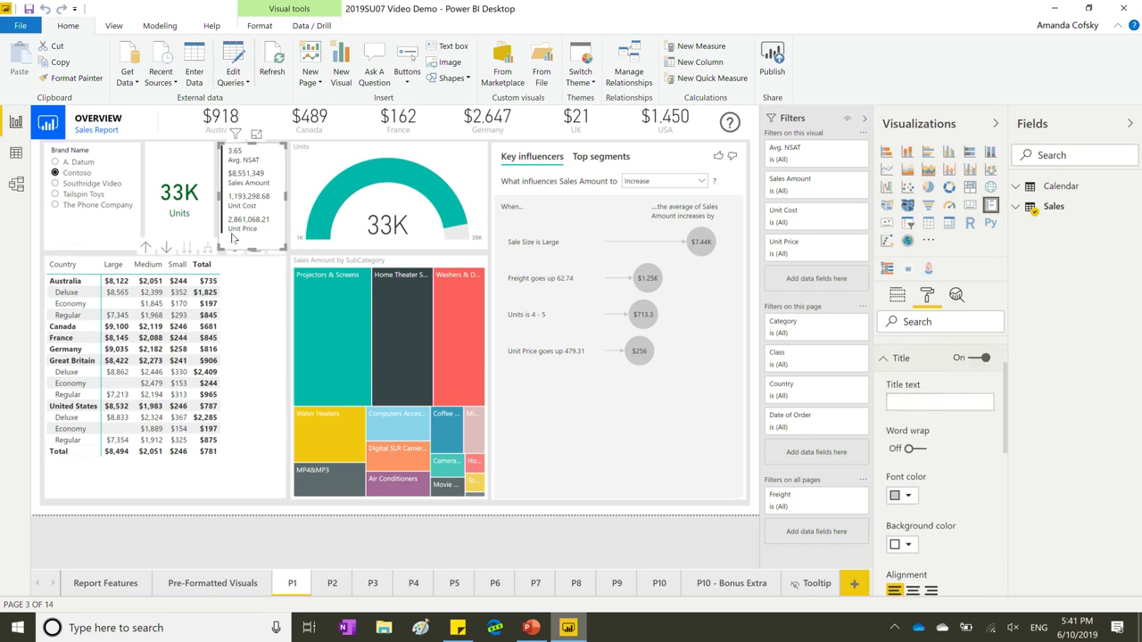
pyautogui.click(179, 176)
pyautogui.click(915, 439)
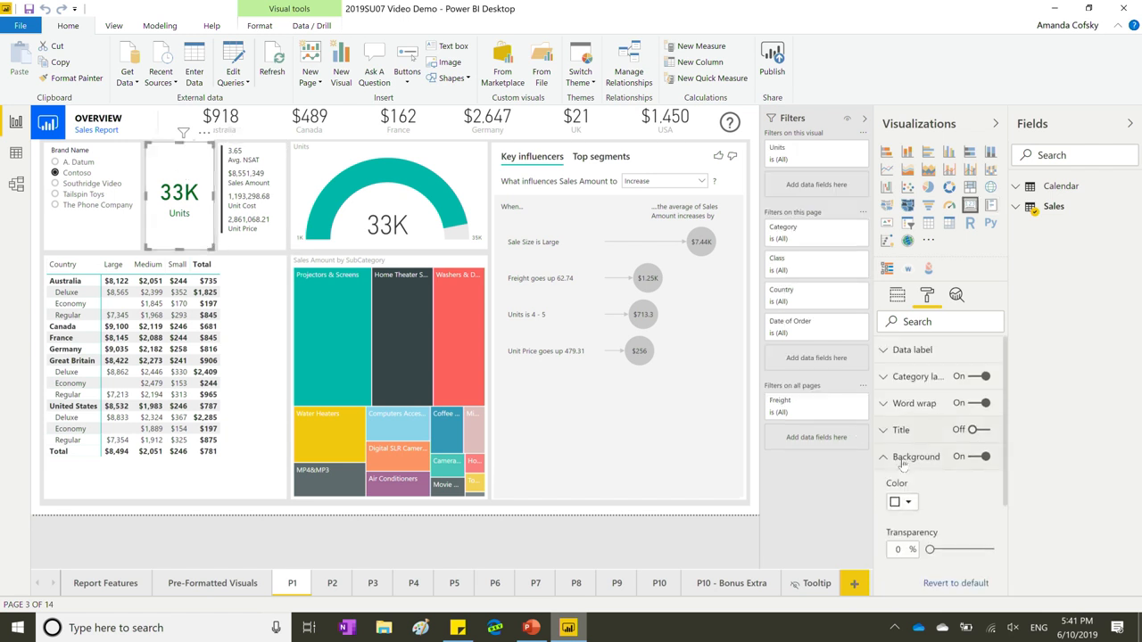
pyautogui.click(905, 355)
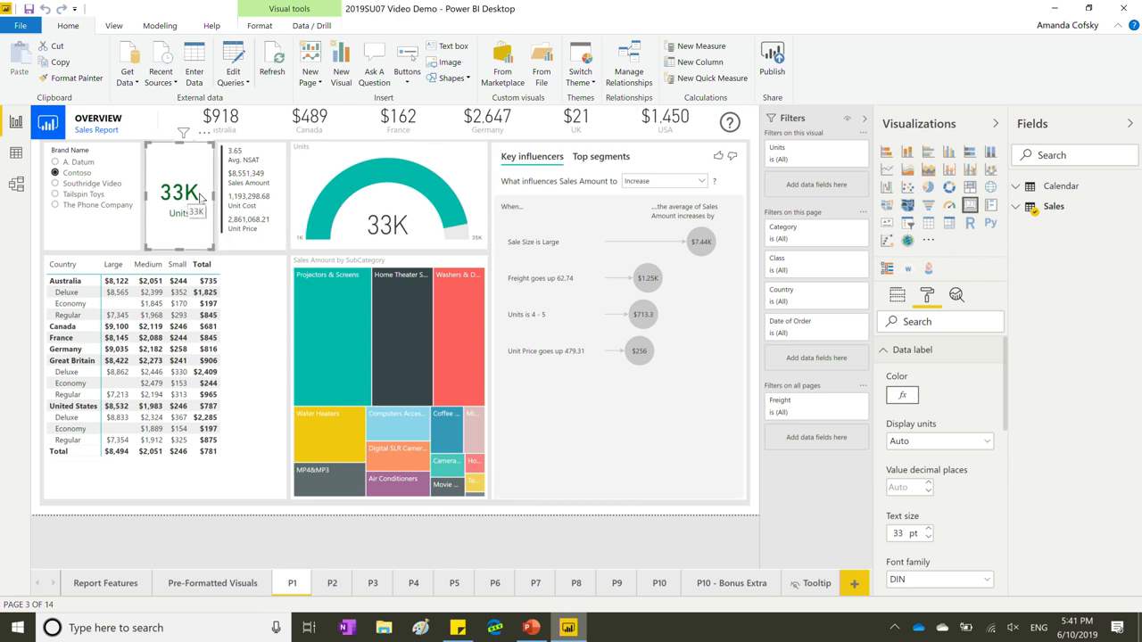
pyautogui.click(912, 351)
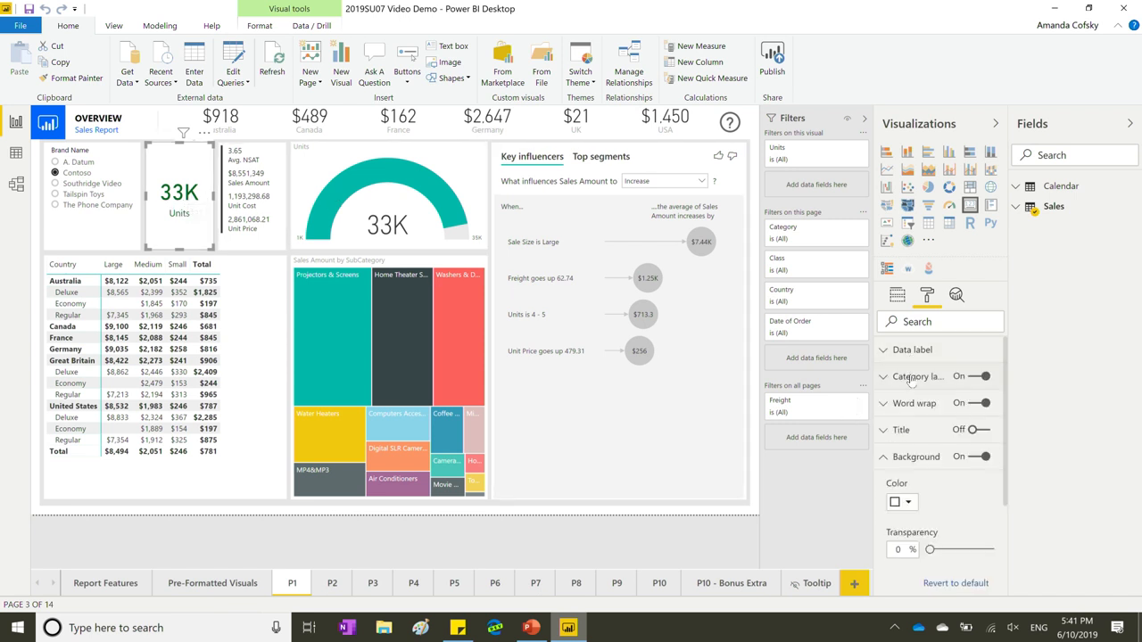
pyautogui.click(912, 379)
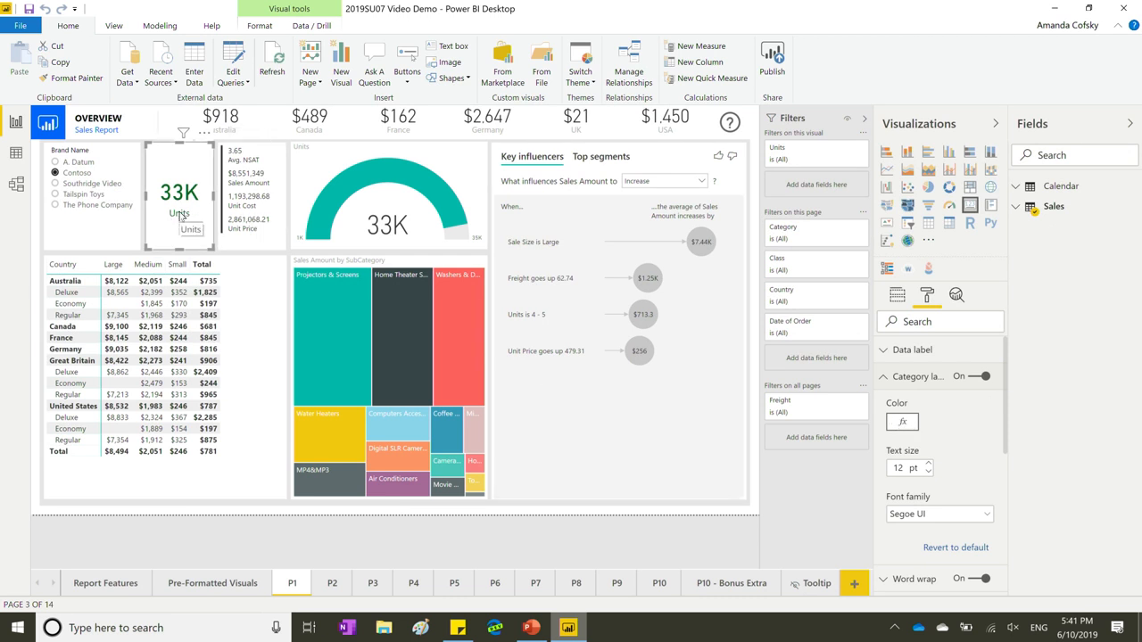
pyautogui.click(327, 162)
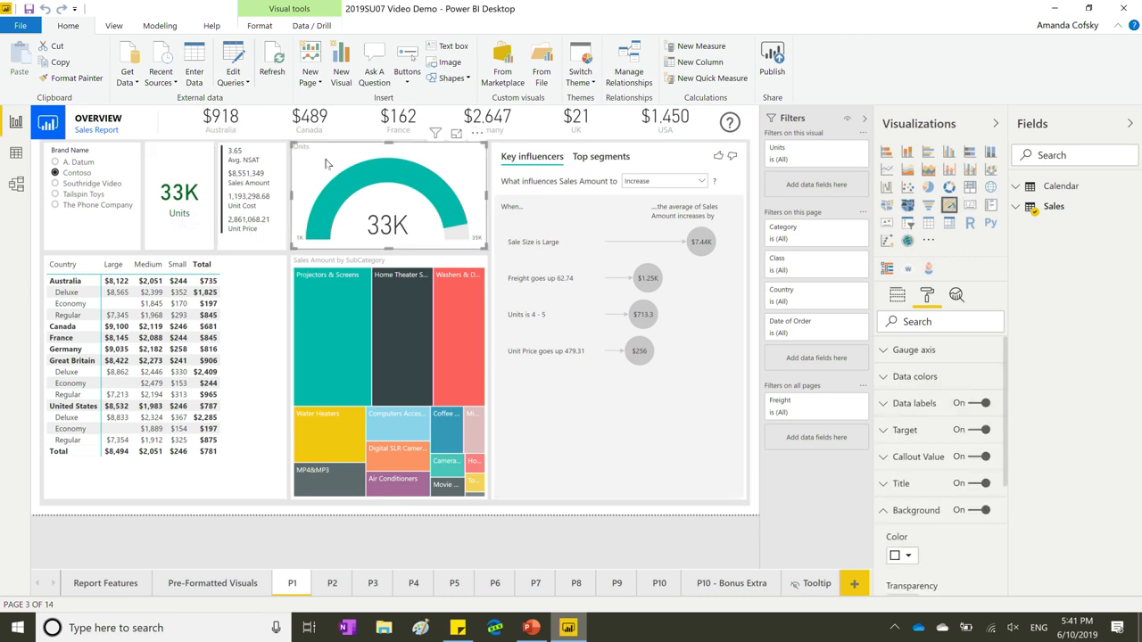
# Expand the gauge's Gauge axis and Data colors settings, then filter the report to A. Datum, then Tailspin Toys.
pyautogui.click(929, 349)
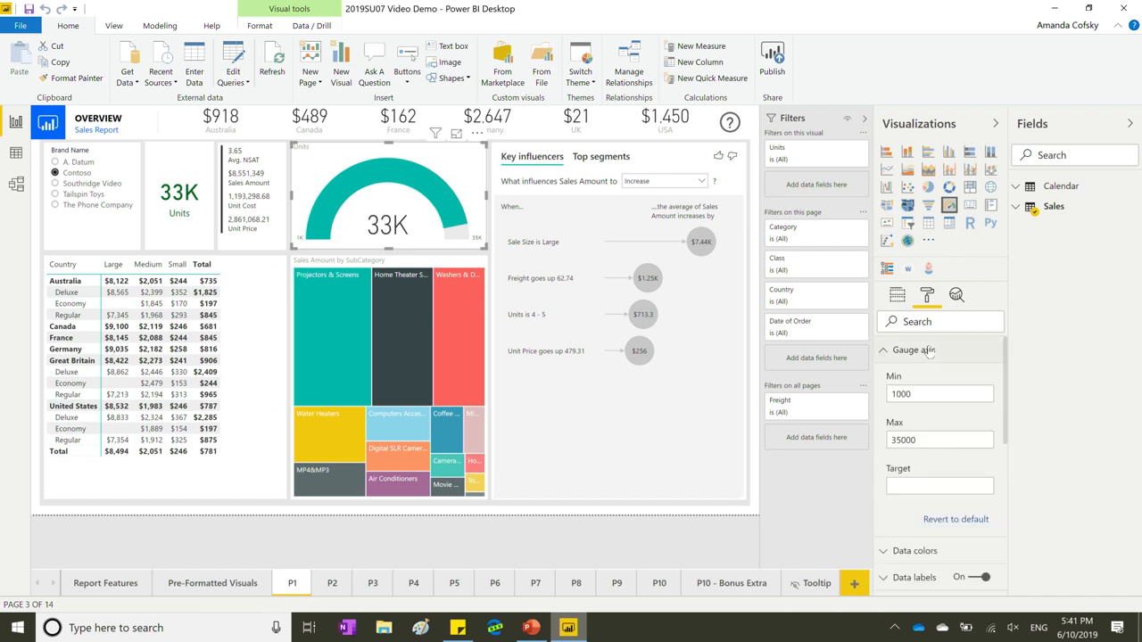
pyautogui.click(929, 350)
pyautogui.click(912, 378)
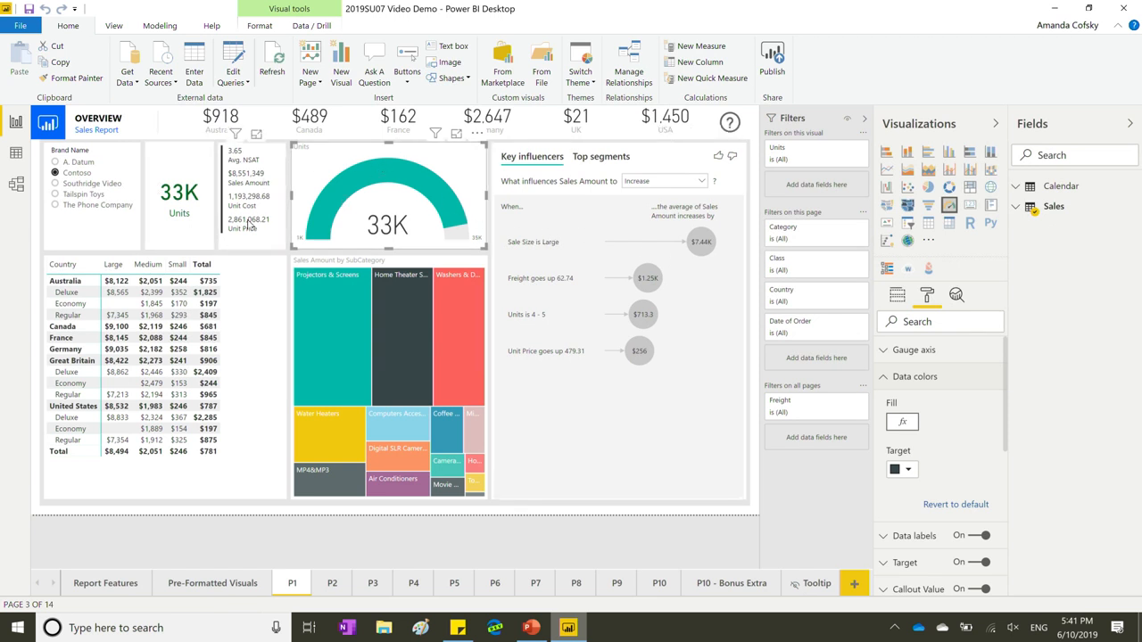
pyautogui.click(72, 164)
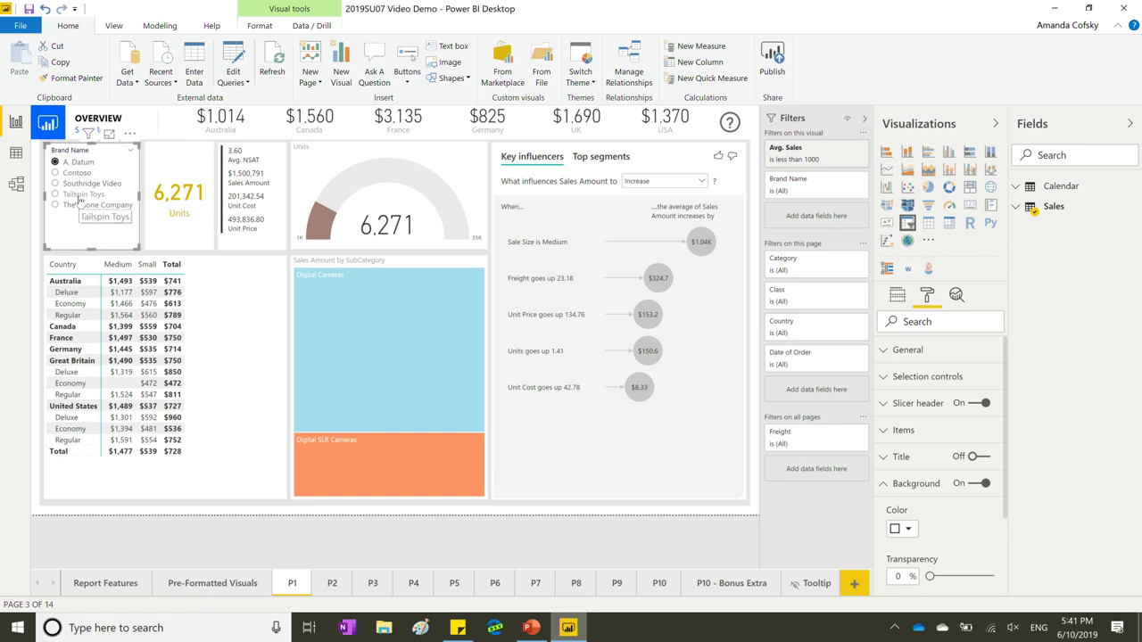
pyautogui.click(80, 195)
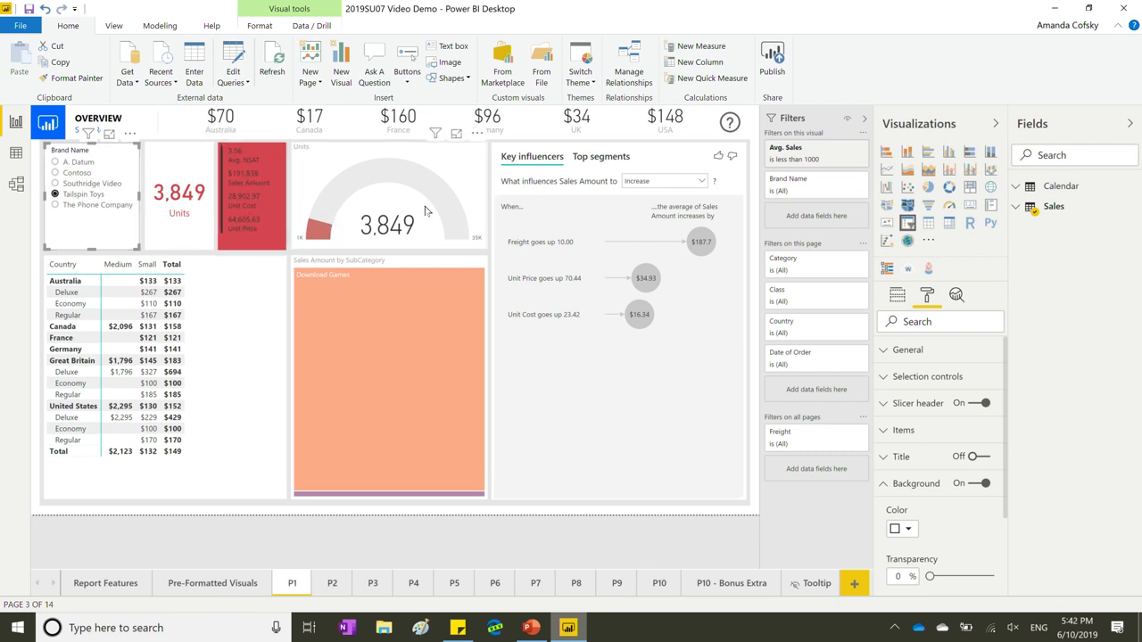
# Give the gauge fill a Sum of Units colour scale from red at 1000 to green at 16000, then pick Contoso.
pyautogui.click(473, 179)
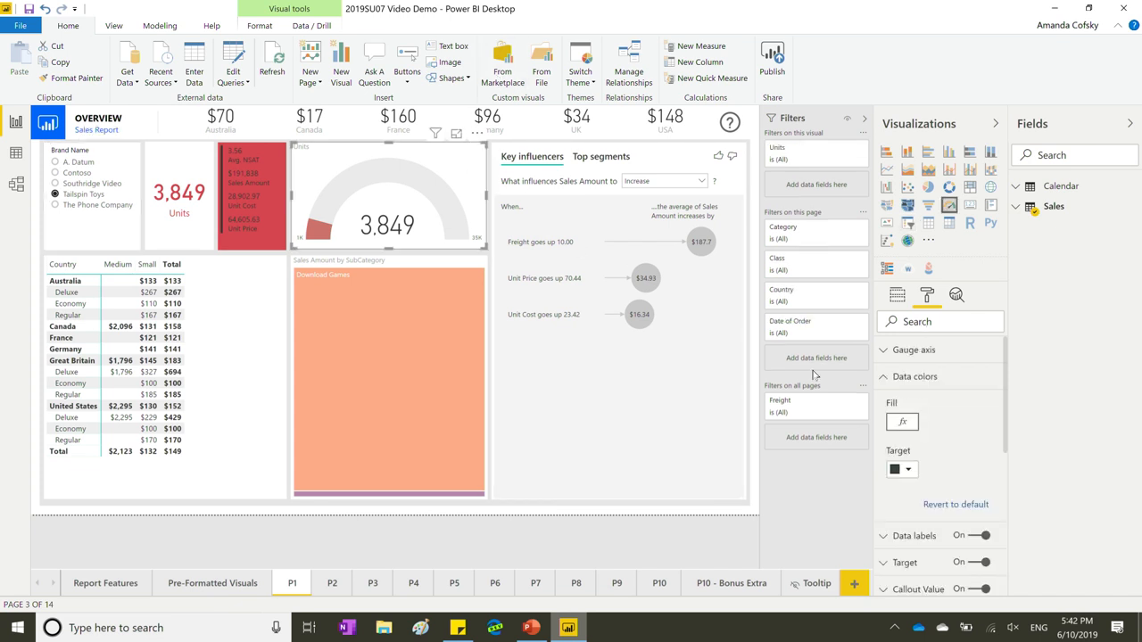
pyautogui.click(902, 425)
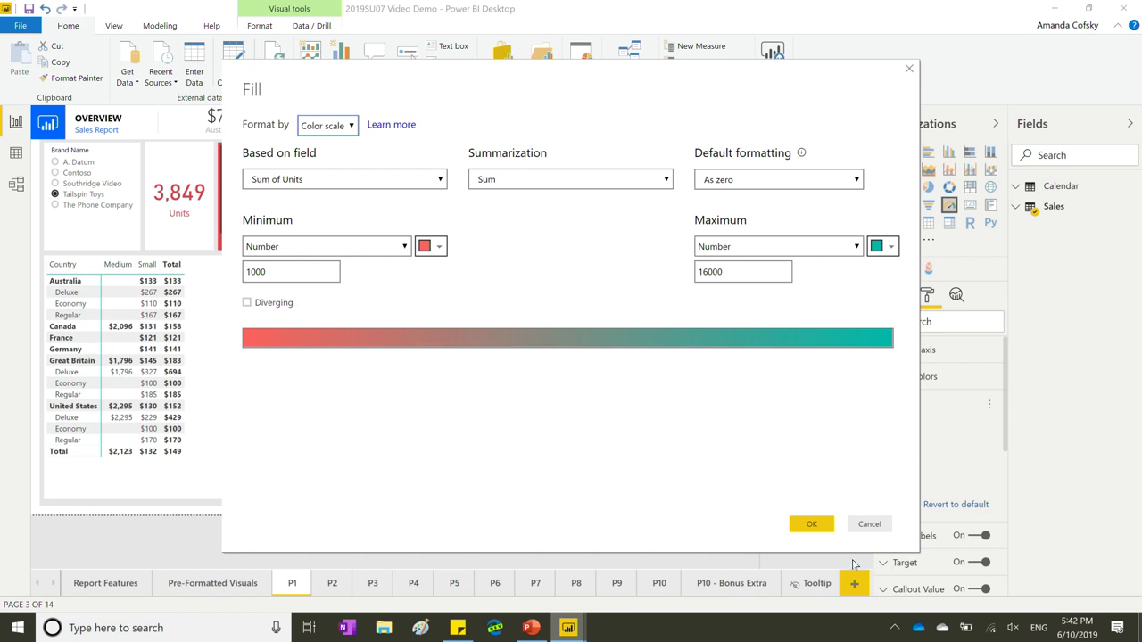
pyautogui.click(811, 523)
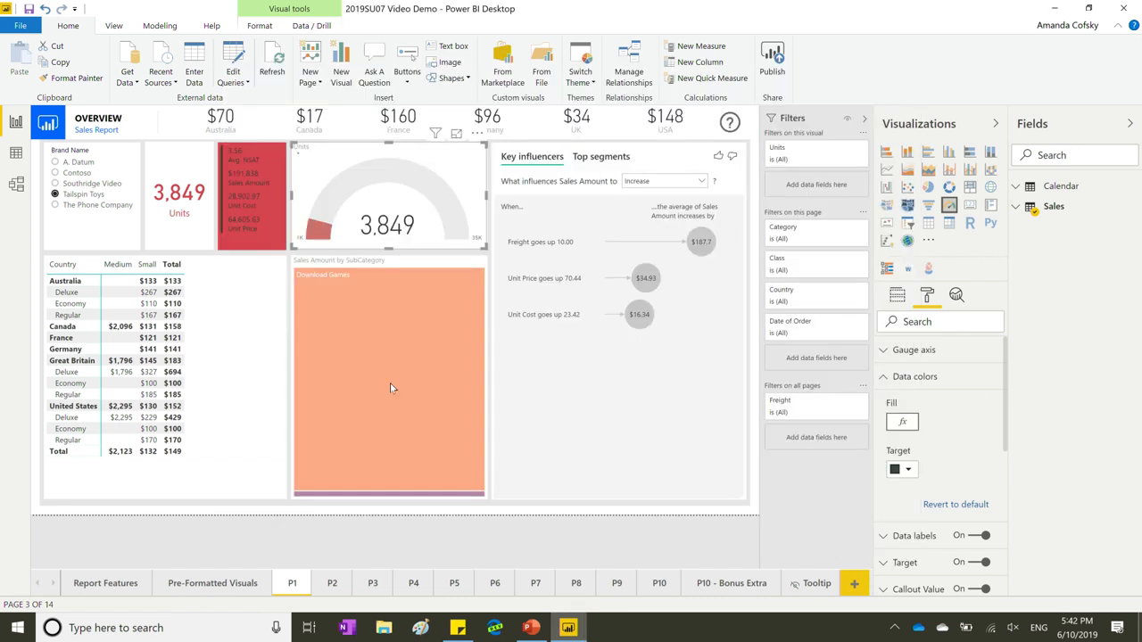
pyautogui.click(69, 176)
# Choose Southridge Video in the Brand Name slicer so the gauge turns green at 11K units.
pyautogui.click(74, 185)
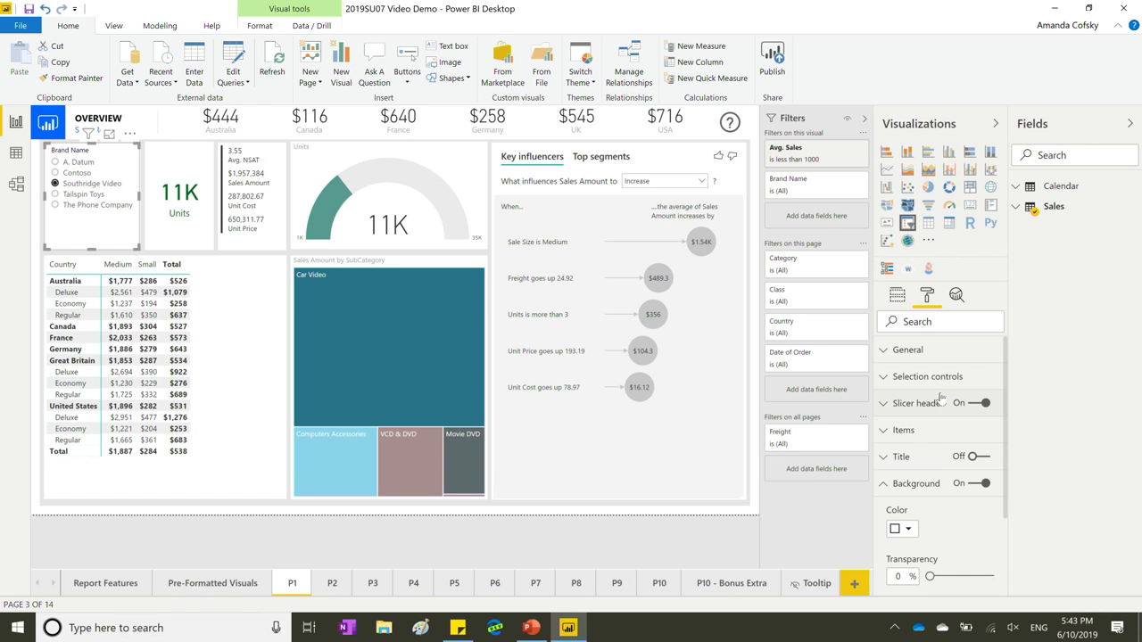
# Collapse the slicer's Background section and expand General to reach its size and Alt Text fields.
pyautogui.click(917, 484)
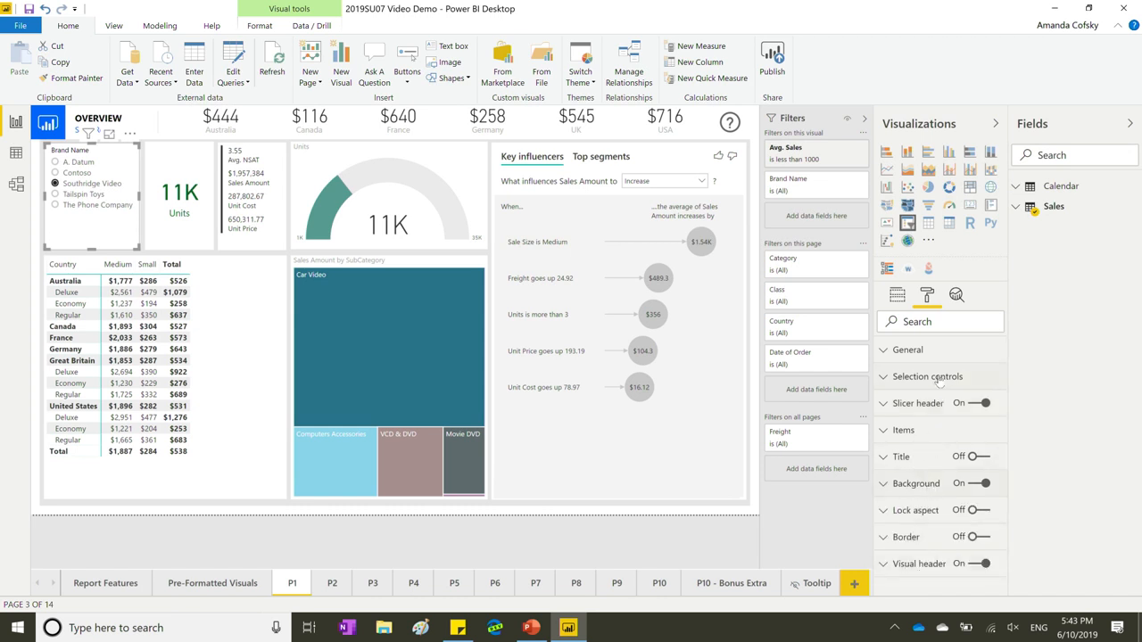
pyautogui.click(928, 354)
pyautogui.scroll(-3, 939, 499)
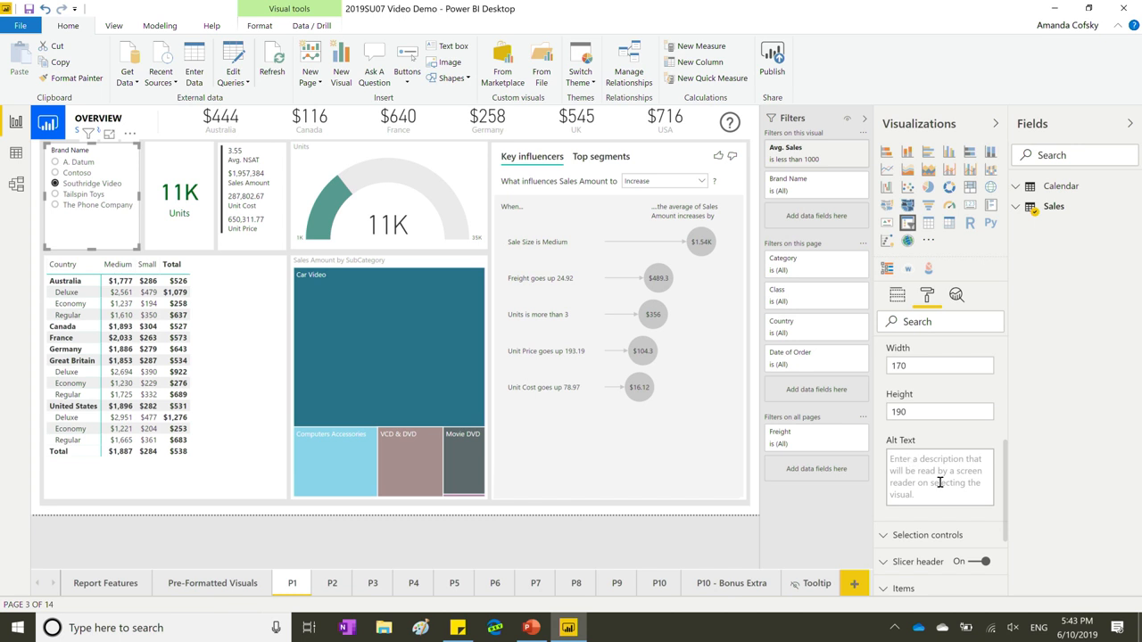
pyautogui.click(939, 483)
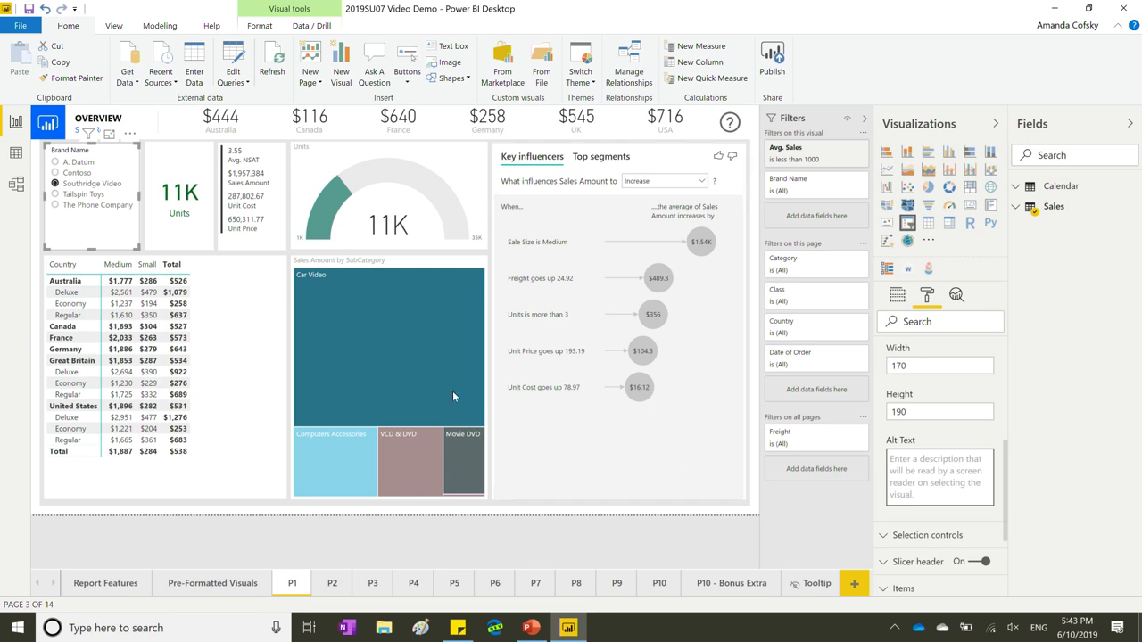
pyautogui.click(532, 628)
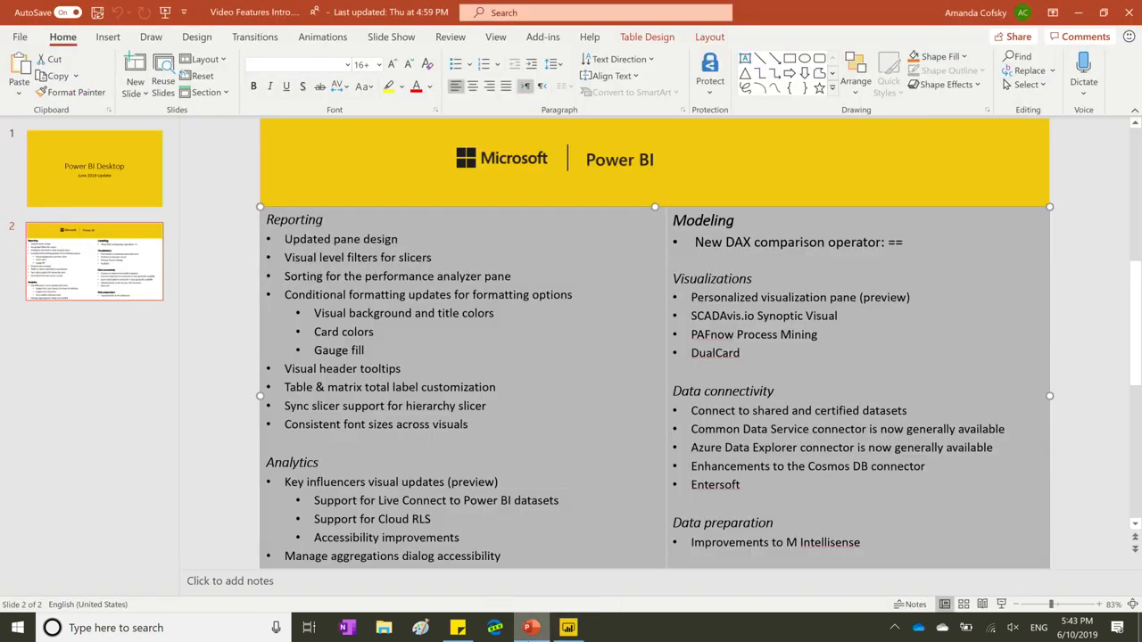
pyautogui.click(569, 628)
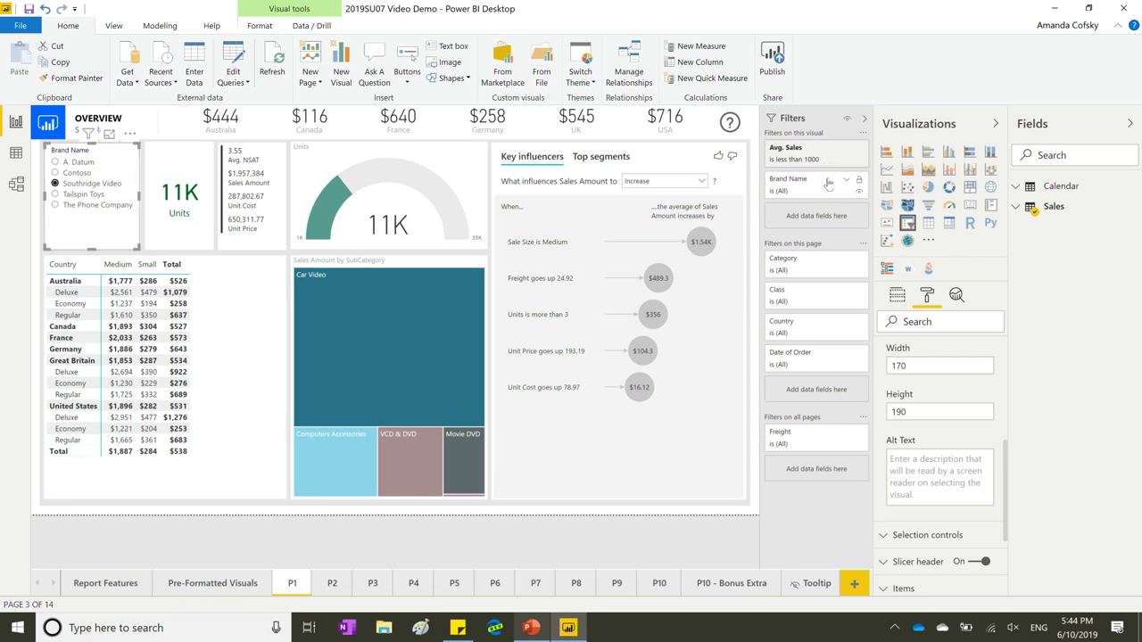
# Reset the slicer's Avg. Sales visual filter to (All) and collapse its filter card.
pyautogui.click(835, 152)
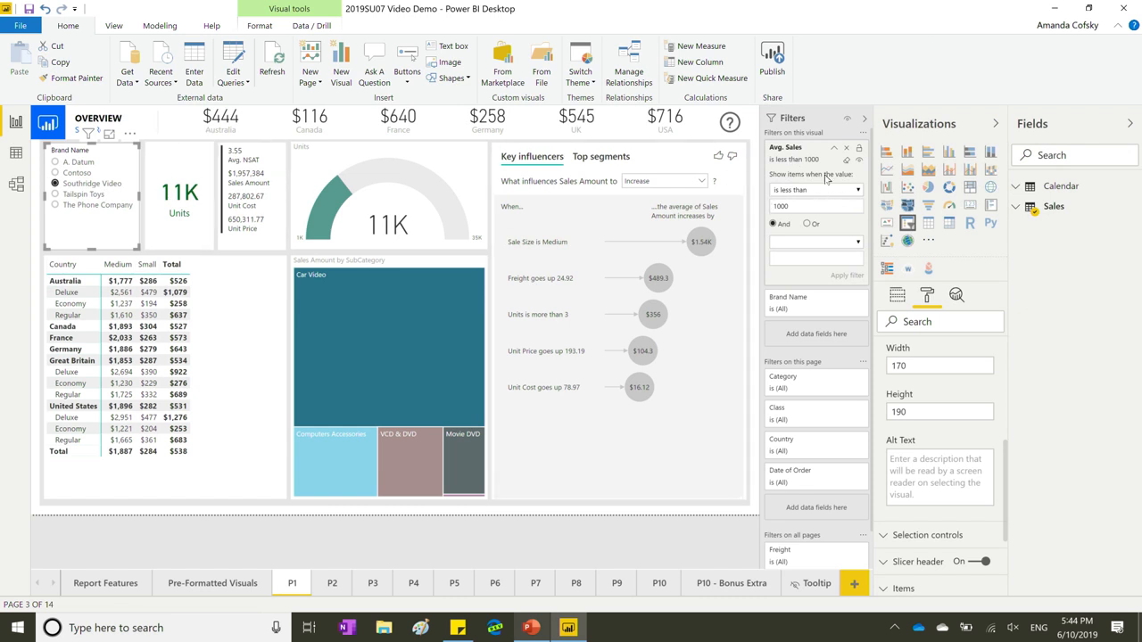
pyautogui.scroll(-1, 826, 178)
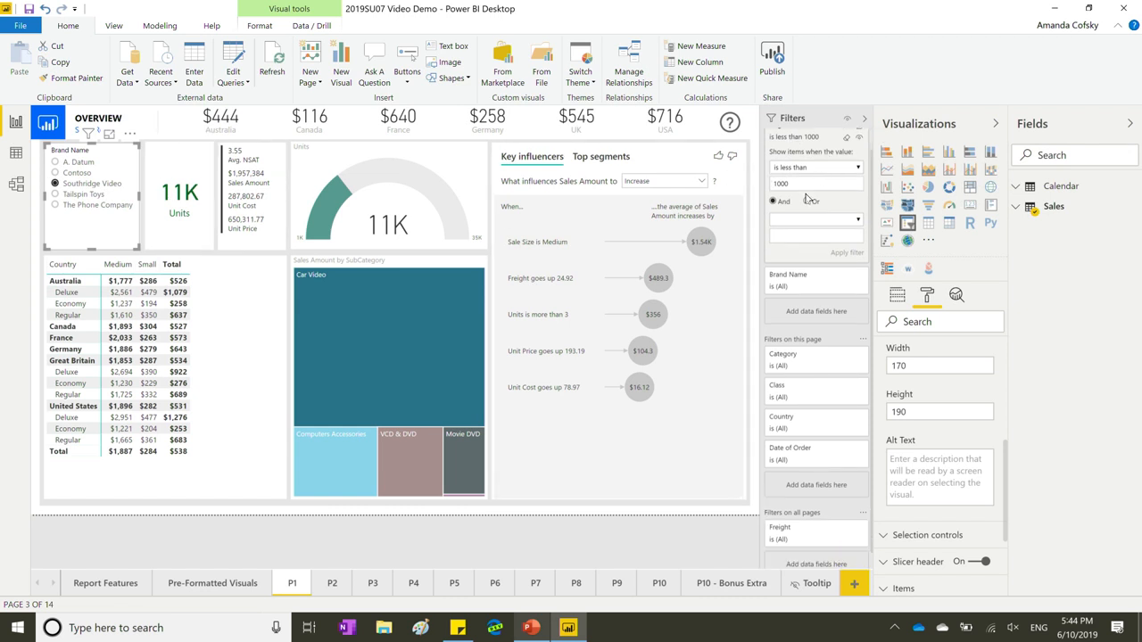
pyautogui.scroll(1, 807, 198)
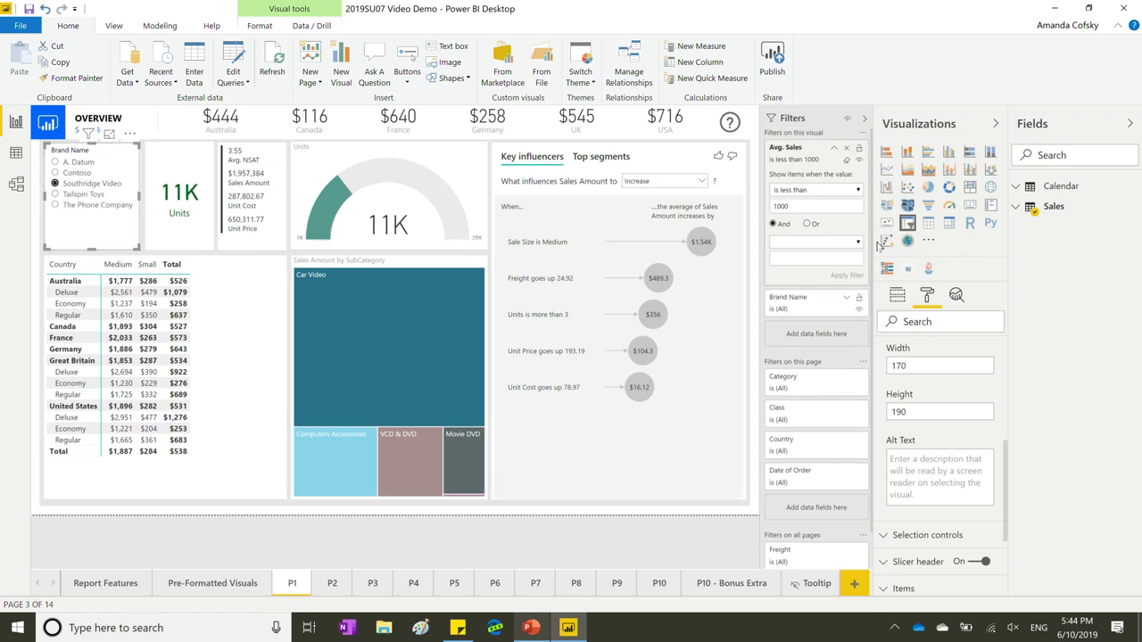
pyautogui.click(846, 157)
pyautogui.scroll(-1, 80, 165)
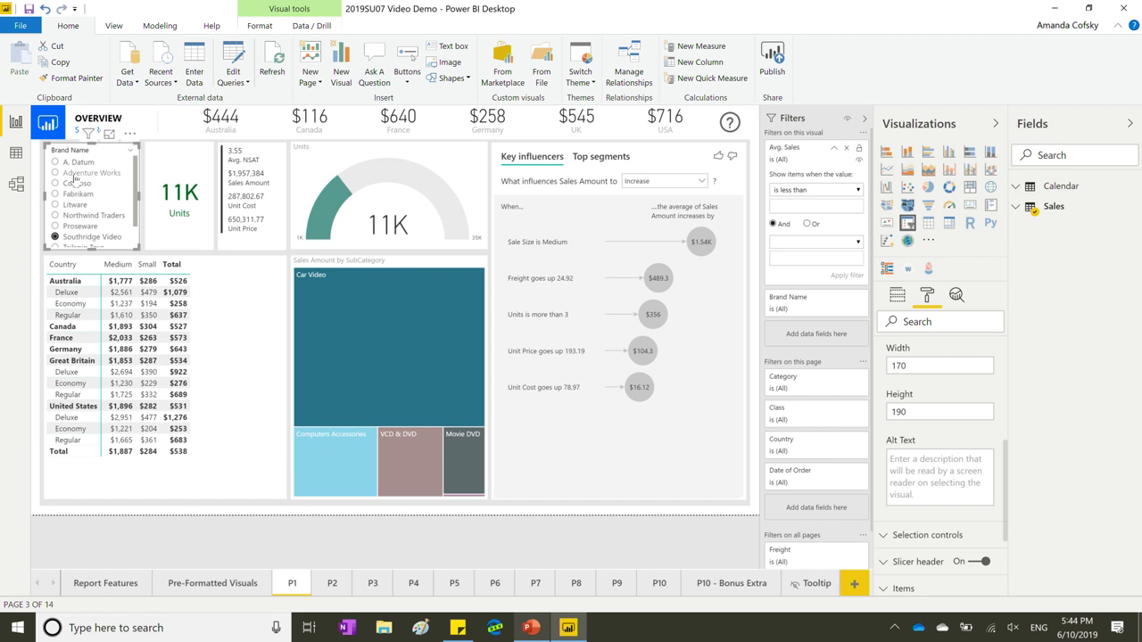
pyautogui.scroll(1, 80, 162)
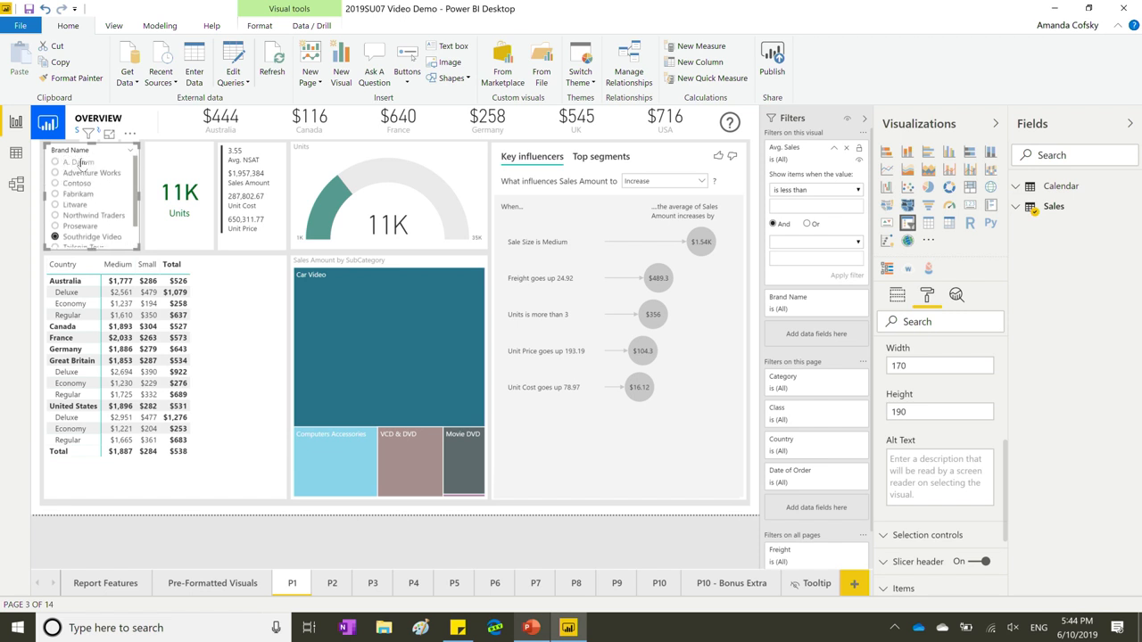
pyautogui.click(831, 152)
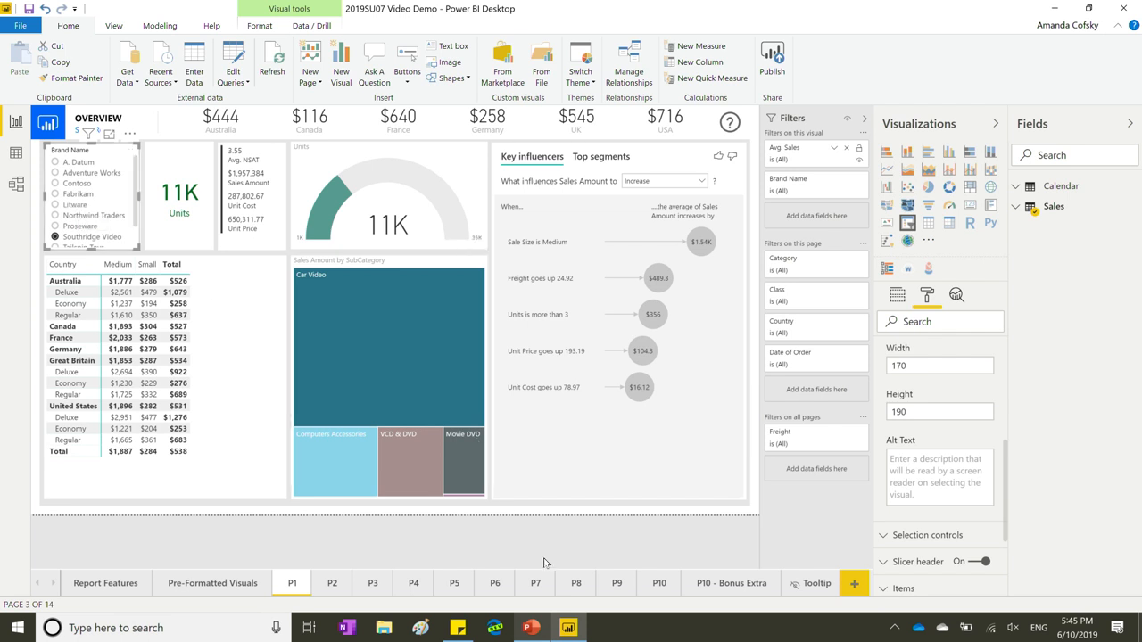
# Look over the June feature list slide in PowerPoint, then return to Power BI.
pyautogui.click(531, 628)
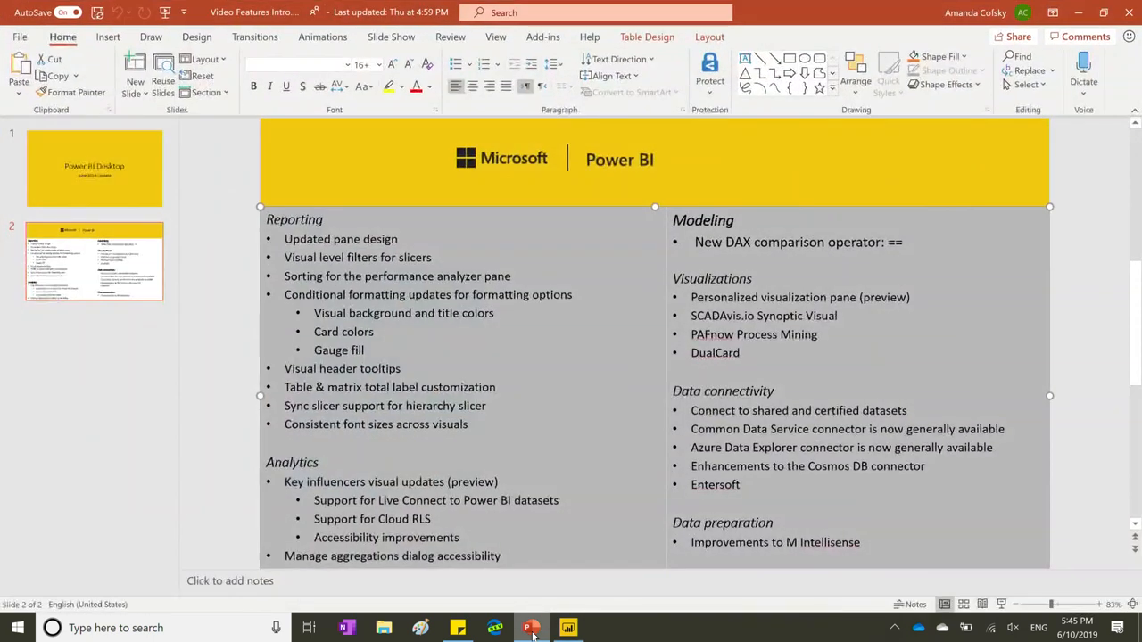
pyautogui.click(305, 334)
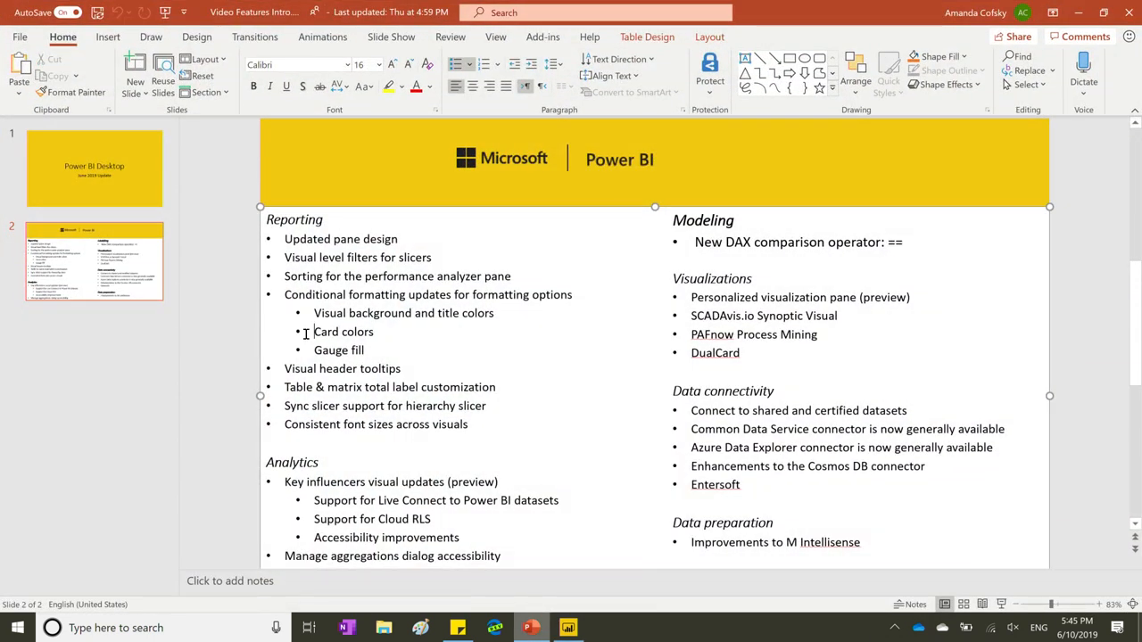
pyautogui.click(569, 628)
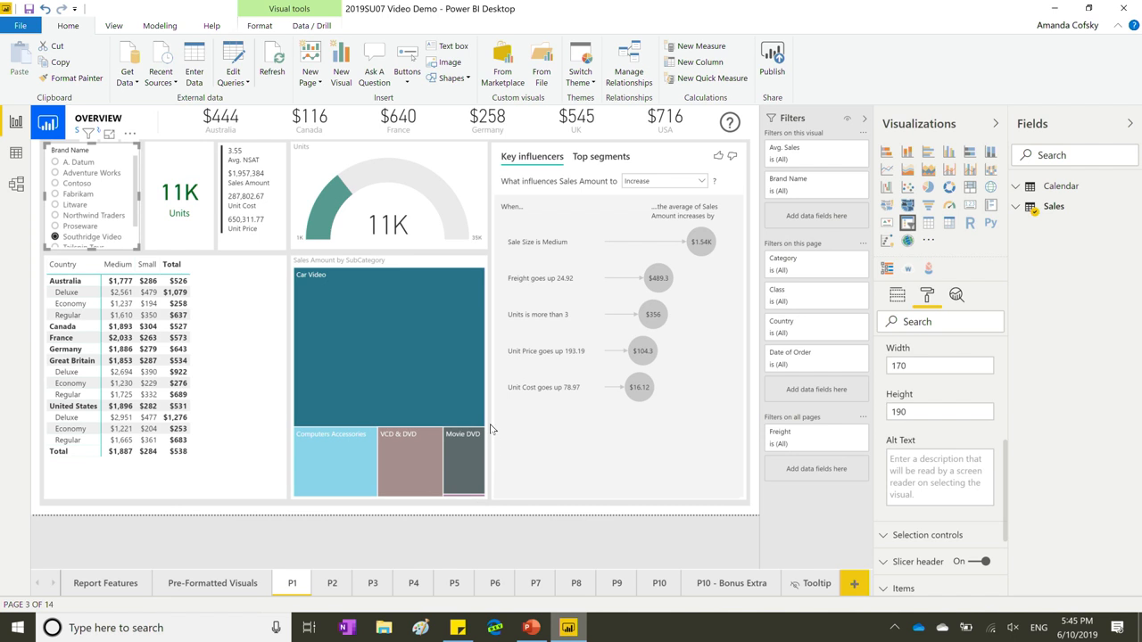
# Deselect the Brand Name slicer and collapse the Fields and Visualizations panes.
pyautogui.click(471, 535)
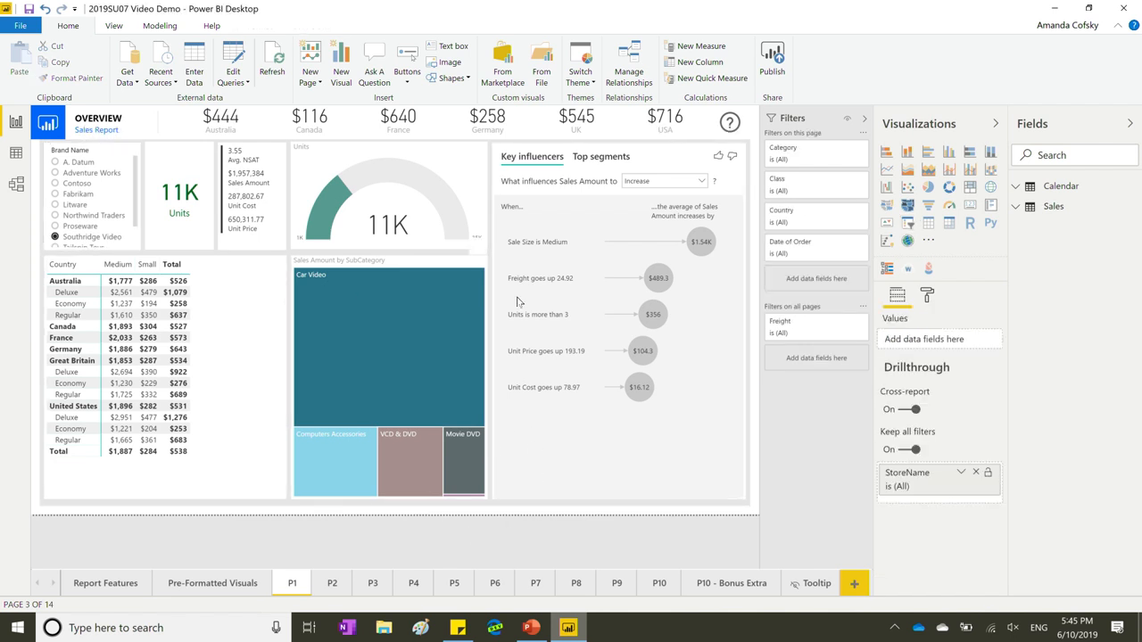
pyautogui.click(1130, 123)
pyautogui.click(1106, 124)
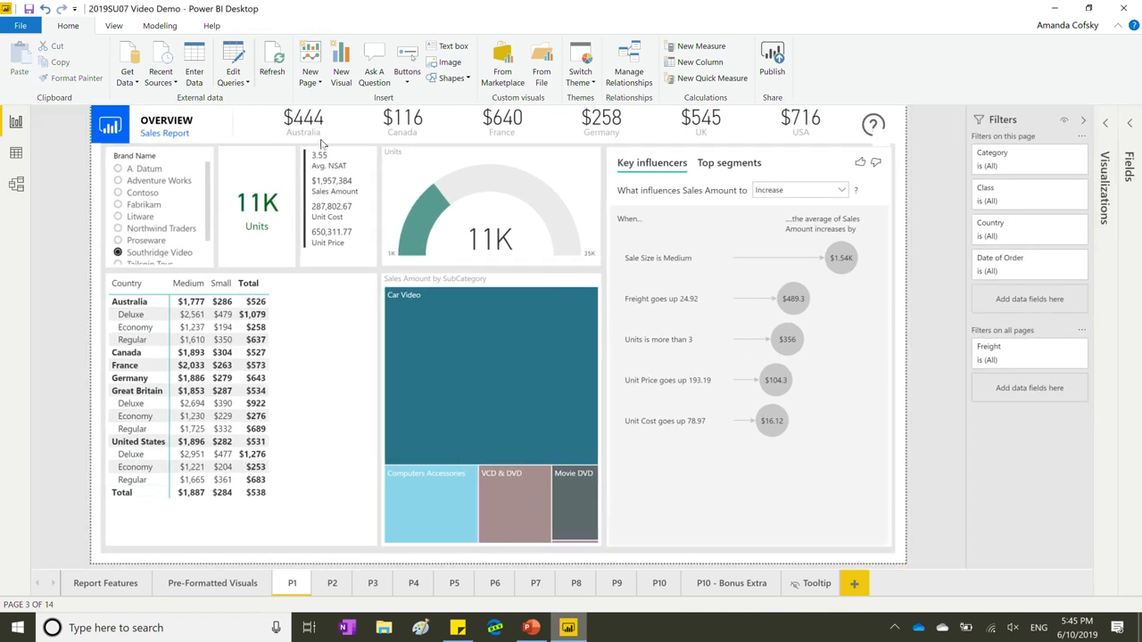
# Turn on Performance Analyzer from View, record a visuals refresh, and widen the pane to read timings.
pyautogui.click(116, 27)
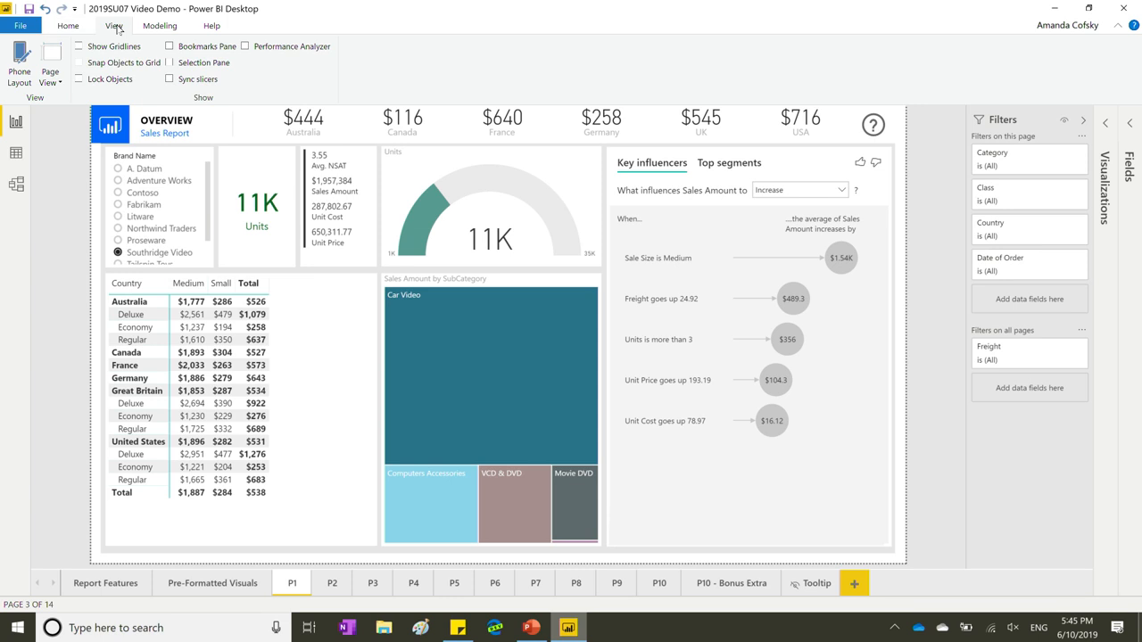
pyautogui.click(261, 49)
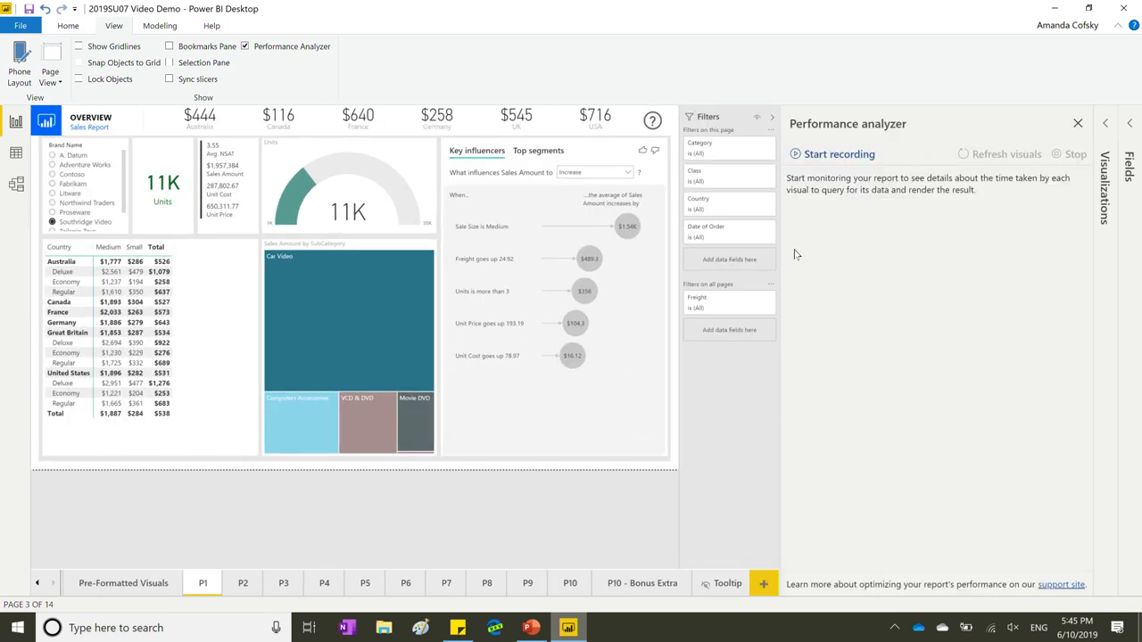
pyautogui.moveTo(797, 256); pyautogui.dragTo(883, 274)
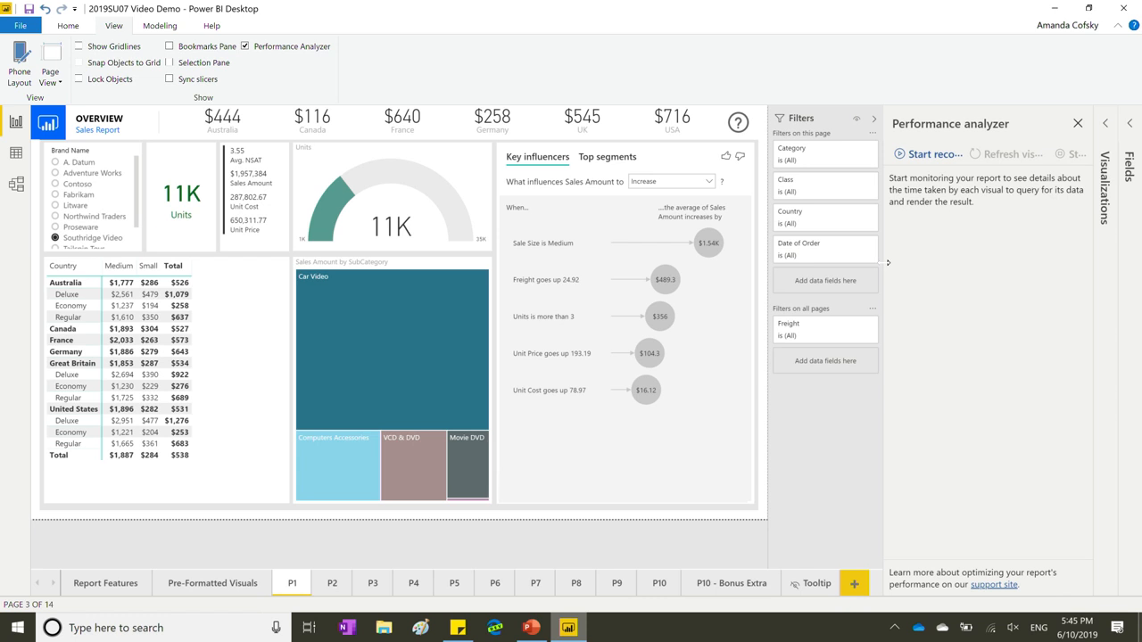
pyautogui.click(919, 157)
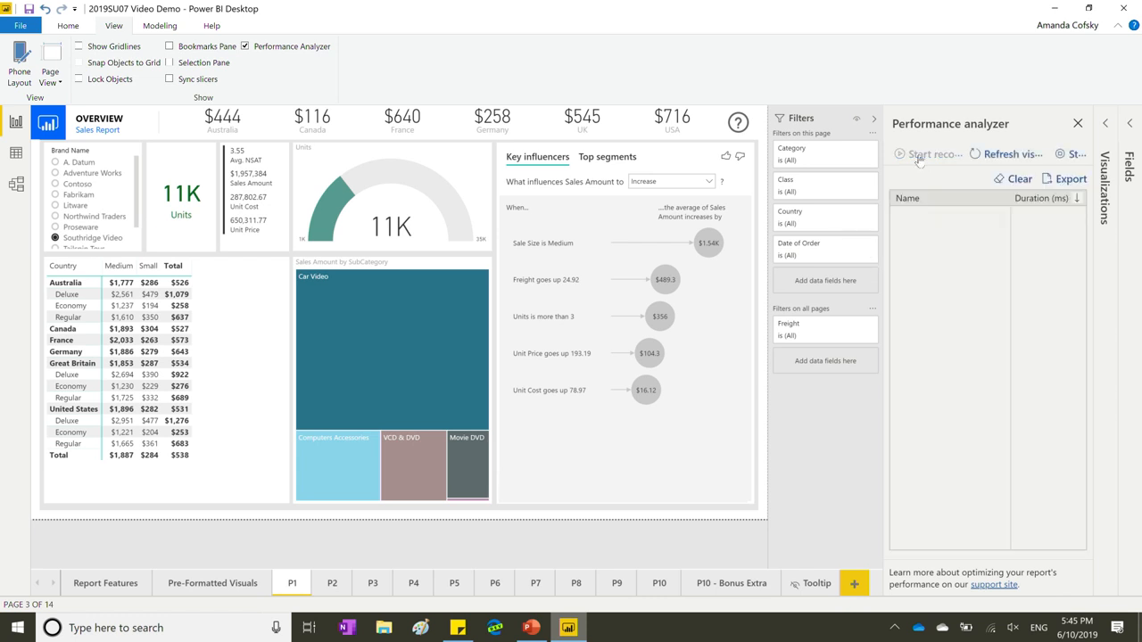
pyautogui.click(1003, 157)
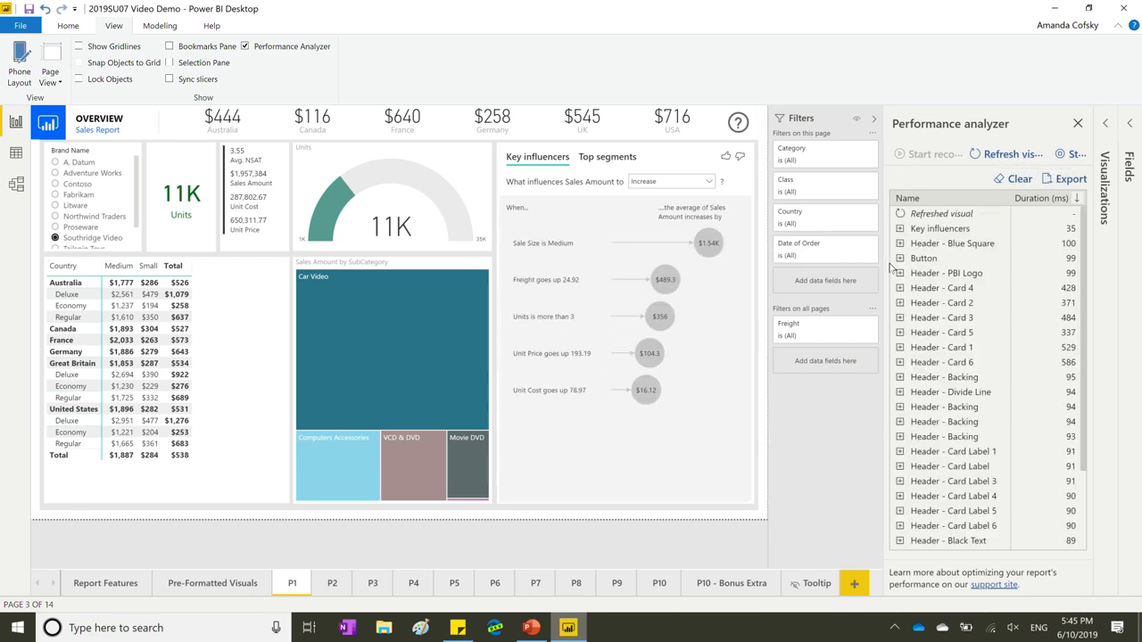
pyautogui.moveTo(890, 261); pyautogui.dragTo(810, 262)
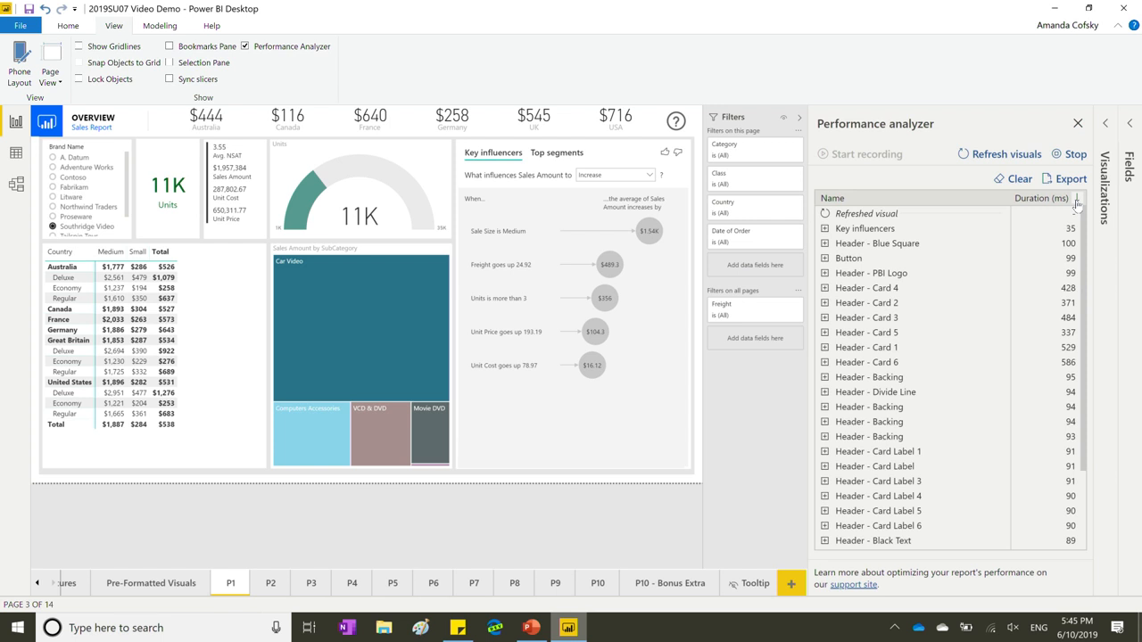
# Sort Performance Analyzer results descending by total time, putting Matrix (692 ms) at the top.
pyautogui.click(1076, 204)
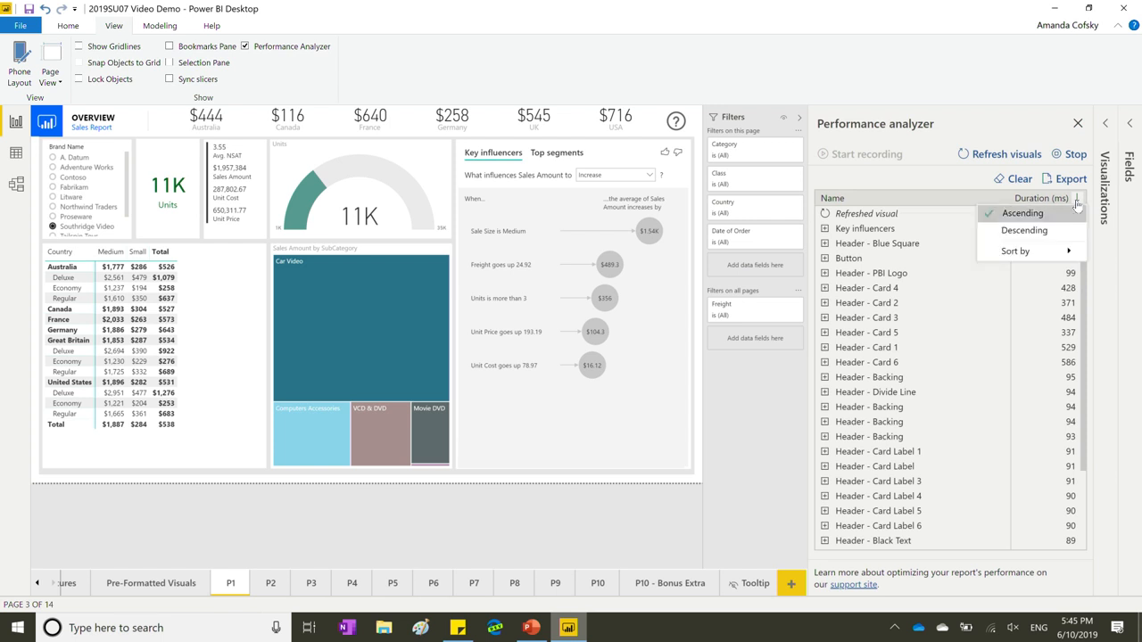
pyautogui.click(1027, 231)
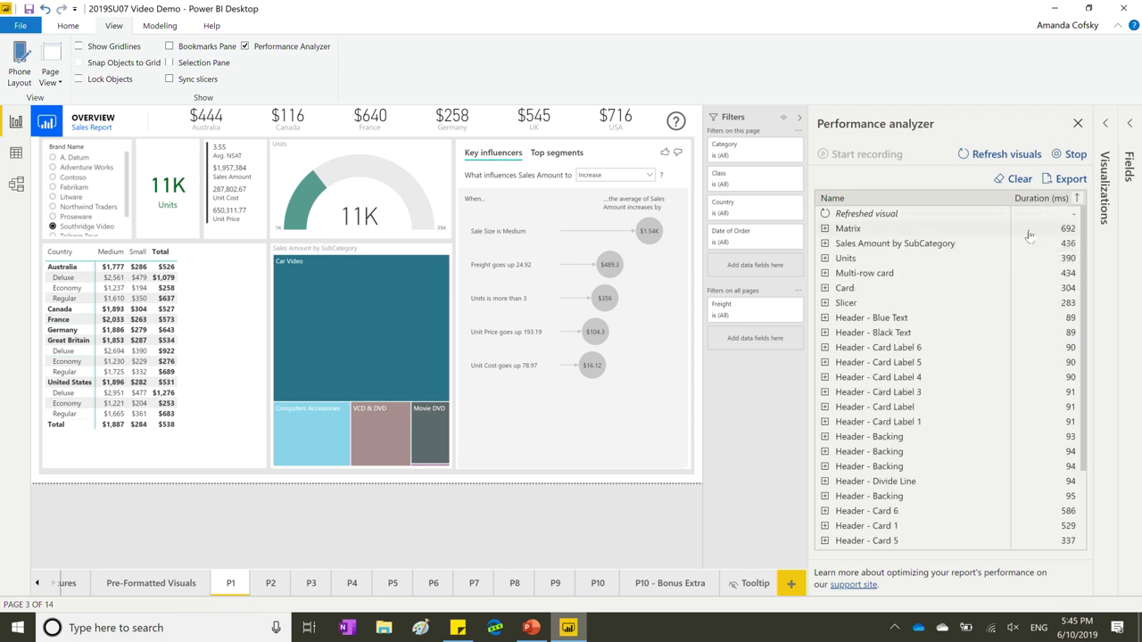
pyautogui.click(1077, 202)
pyautogui.moveTo(1050, 251)
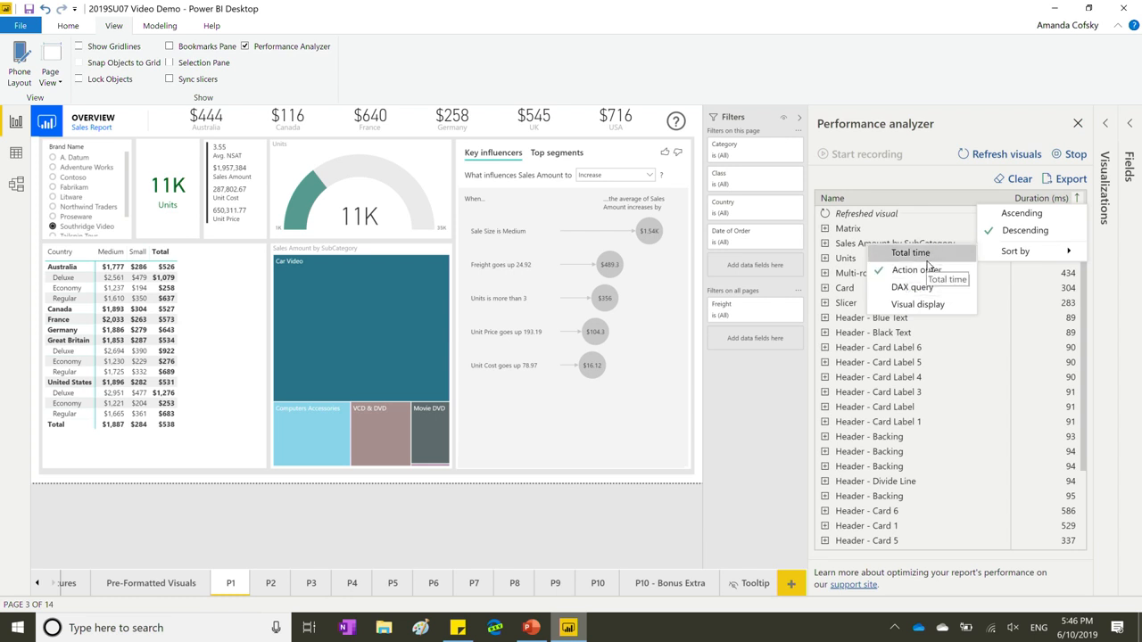
pyautogui.click(919, 255)
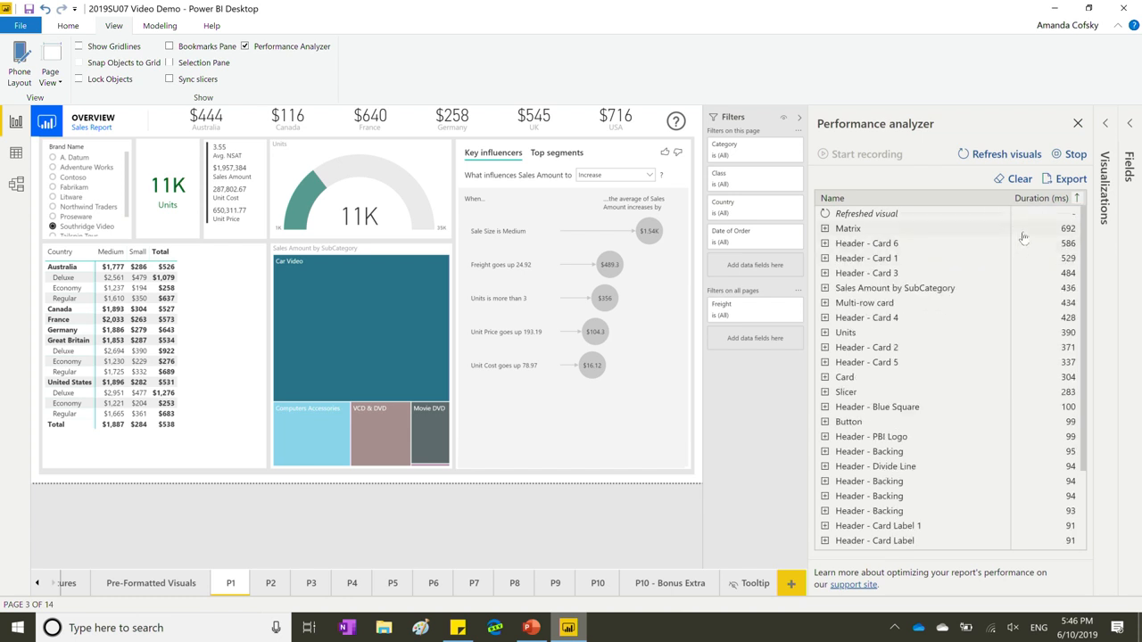
pyautogui.click(1076, 199)
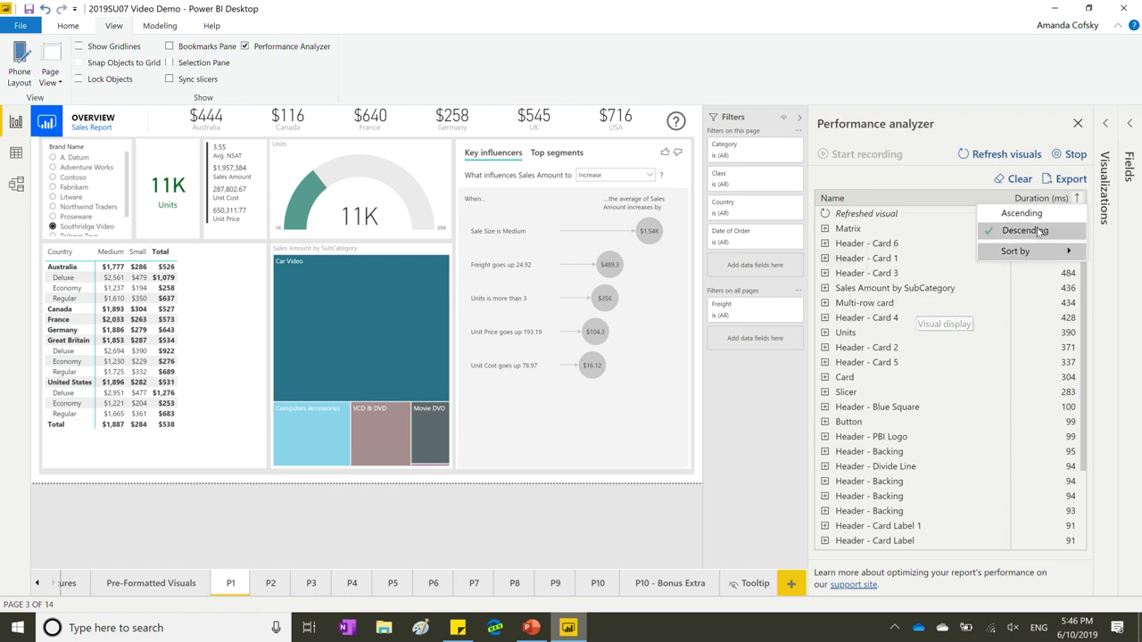
pyautogui.click(961, 183)
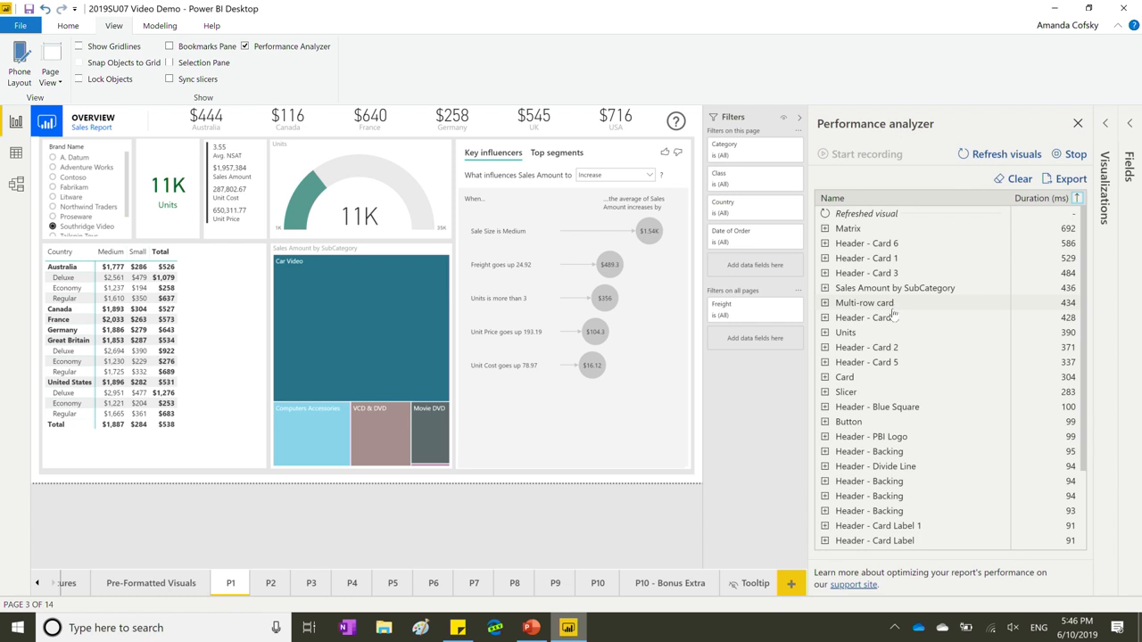
# Close the Performance Analyzer pane so the Sales Report uses the full canvas.
pyautogui.click(1078, 125)
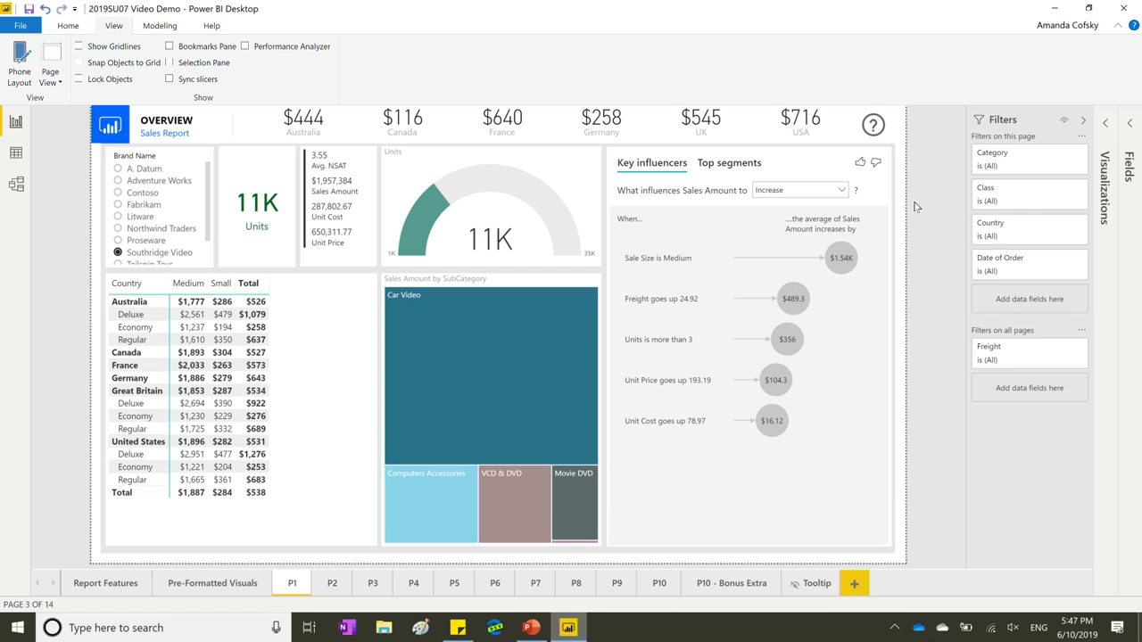
# Select the Key influencers visual and view the filters and slicers applied to it.
pyautogui.click(814, 175)
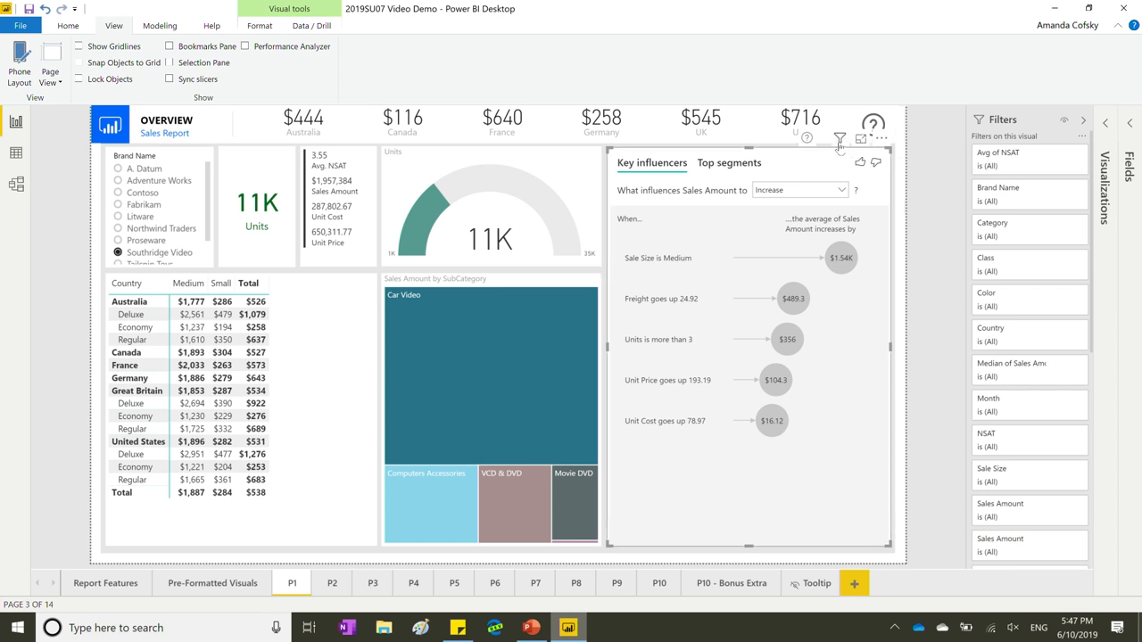
pyautogui.moveTo(840, 144)
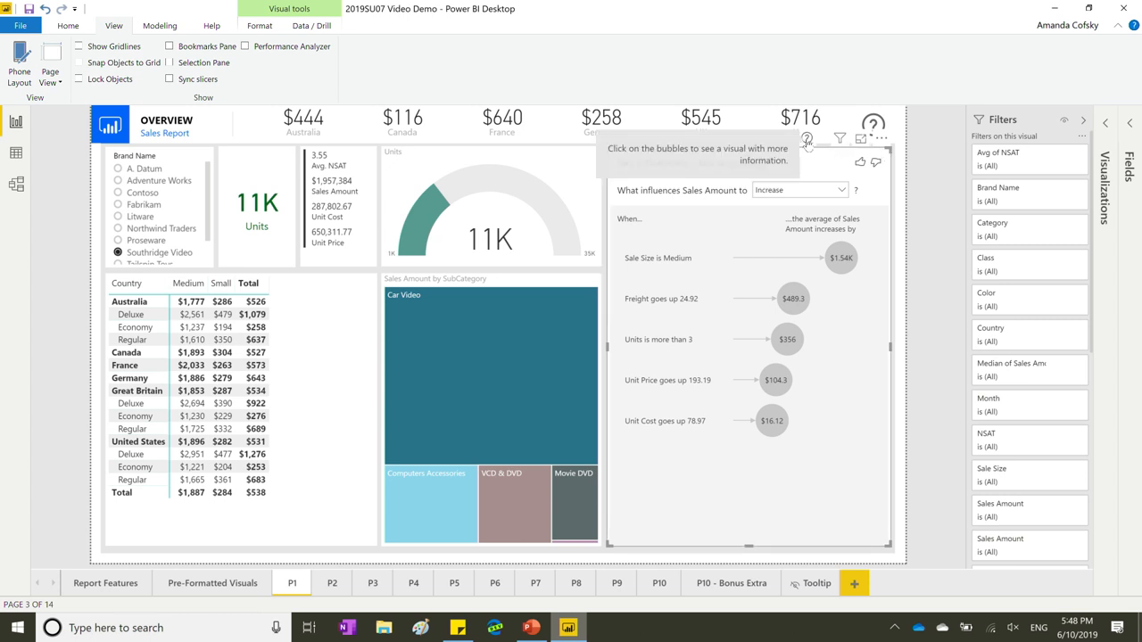
pyautogui.click(1011, 114)
pyautogui.click(1107, 178)
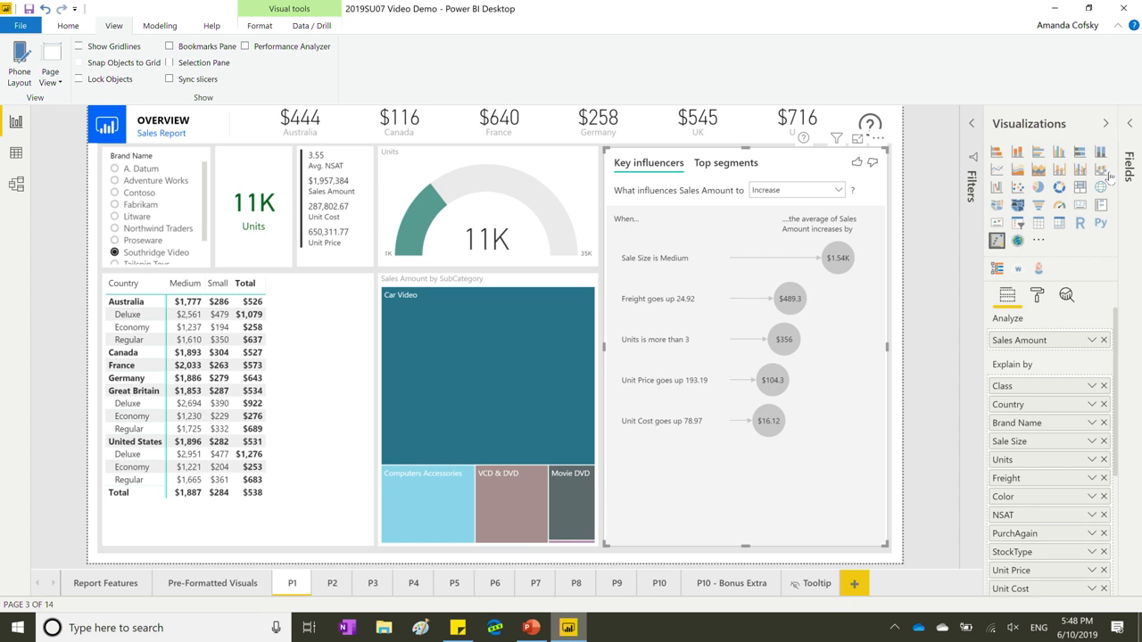
pyautogui.click(1037, 295)
pyautogui.scroll(-1, 1060, 375)
pyautogui.click(1028, 557)
pyautogui.scroll(-10, 1040, 560)
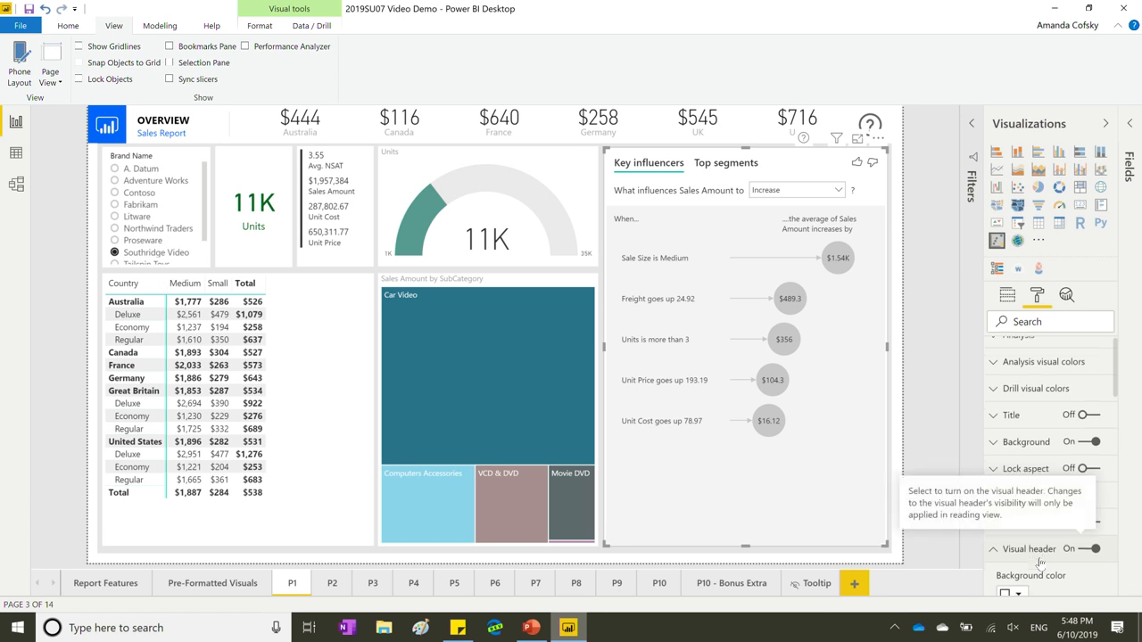
pyautogui.scroll(-2, 1040, 562)
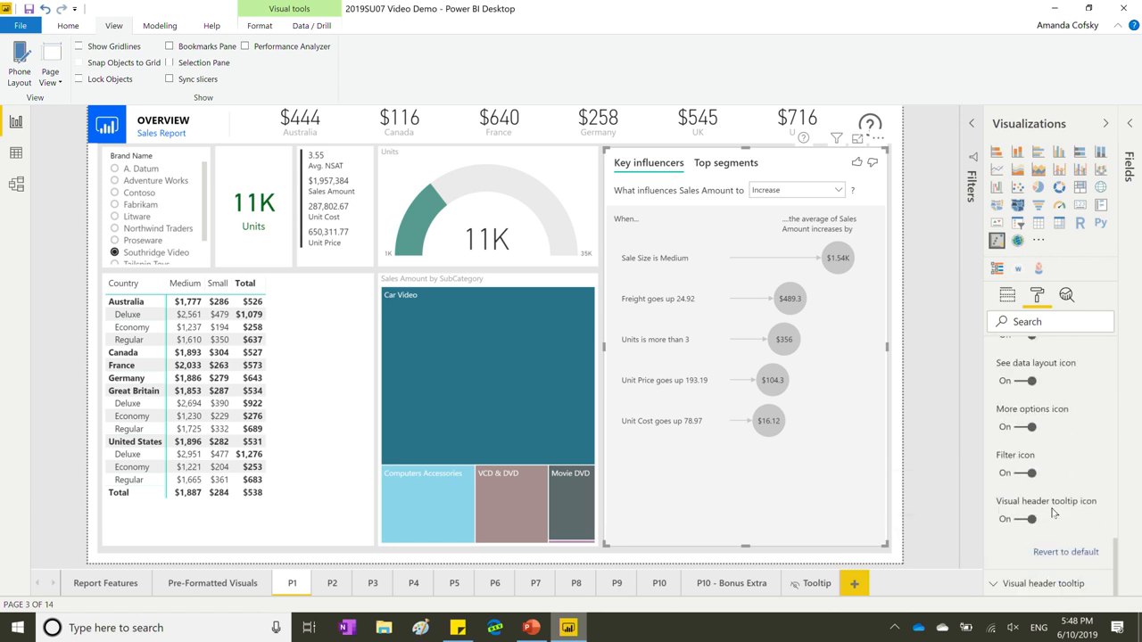
pyautogui.click(1031, 522)
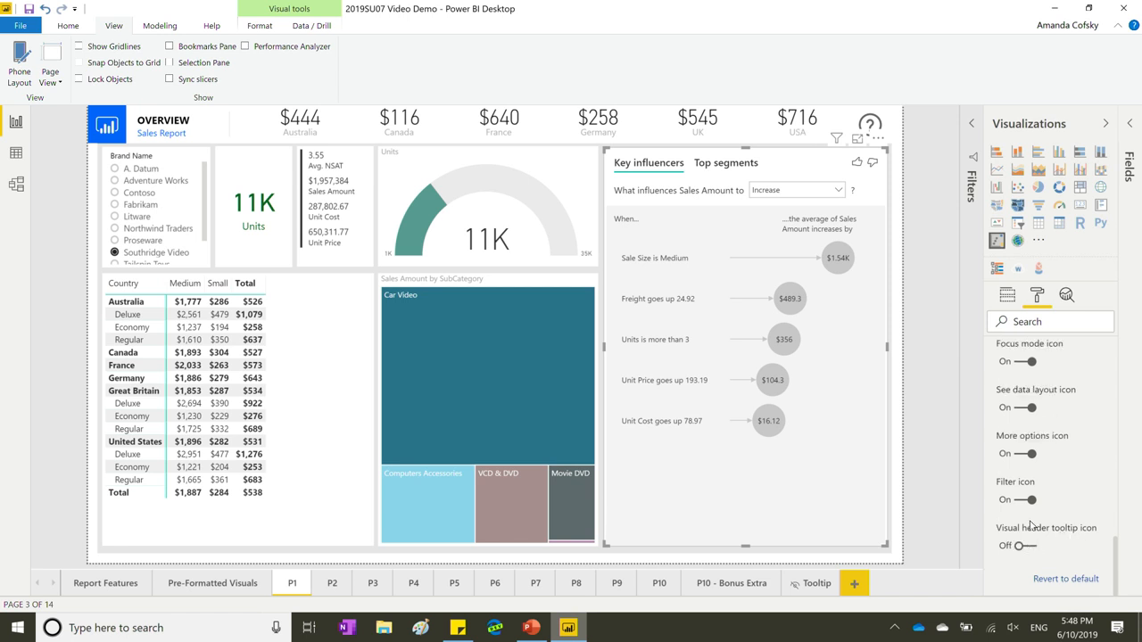
pyautogui.click(1020, 547)
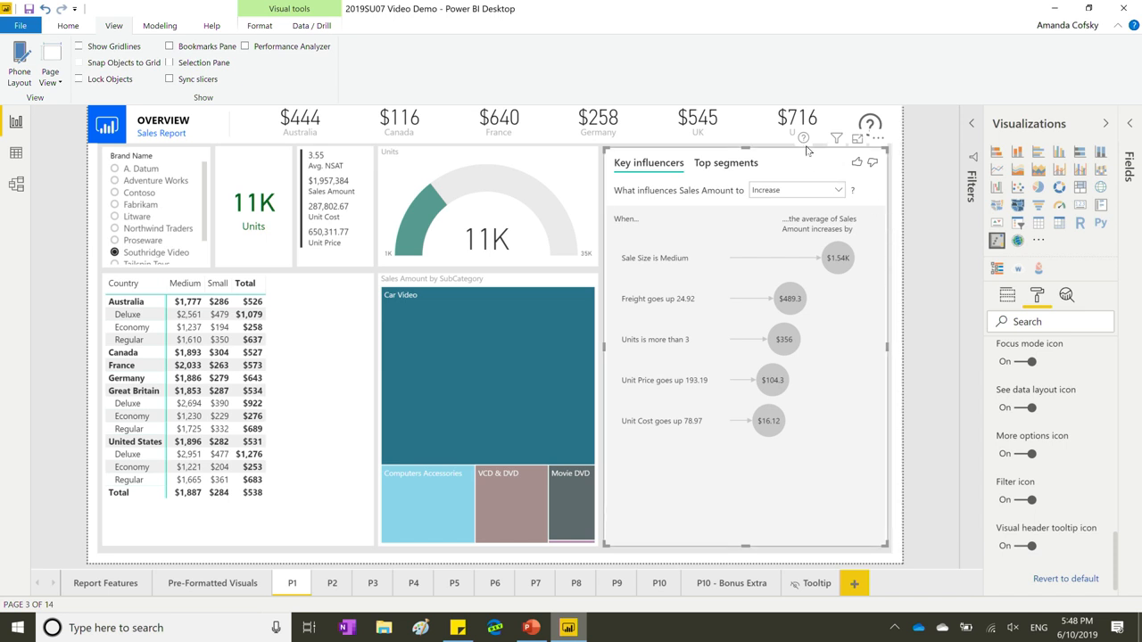
pyautogui.scroll(-1, 1019, 455)
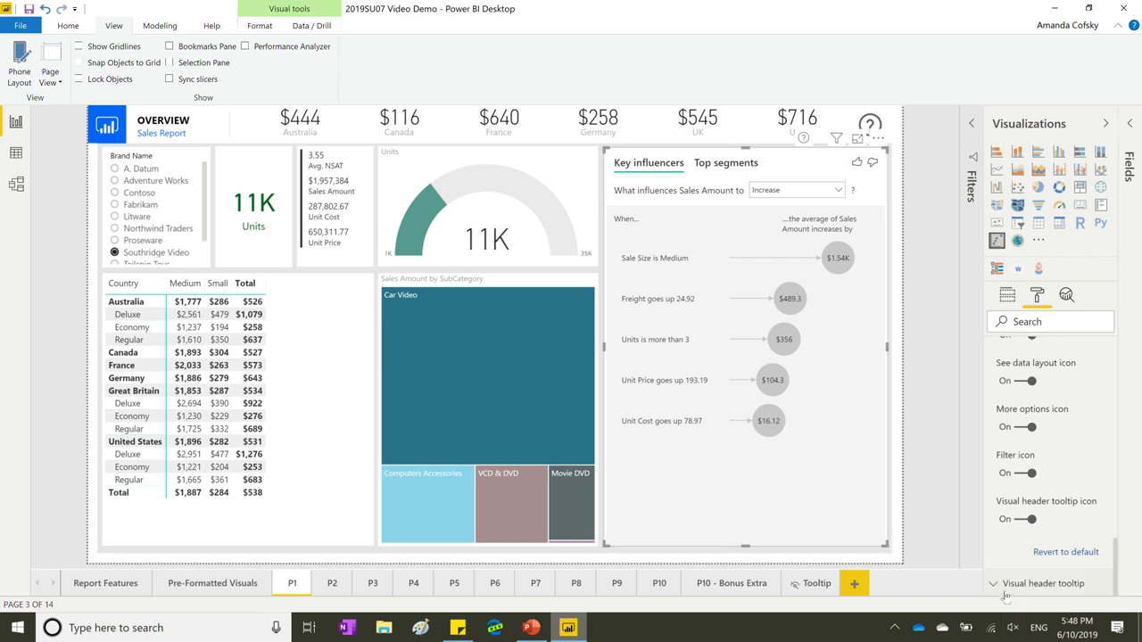
pyautogui.click(1051, 592)
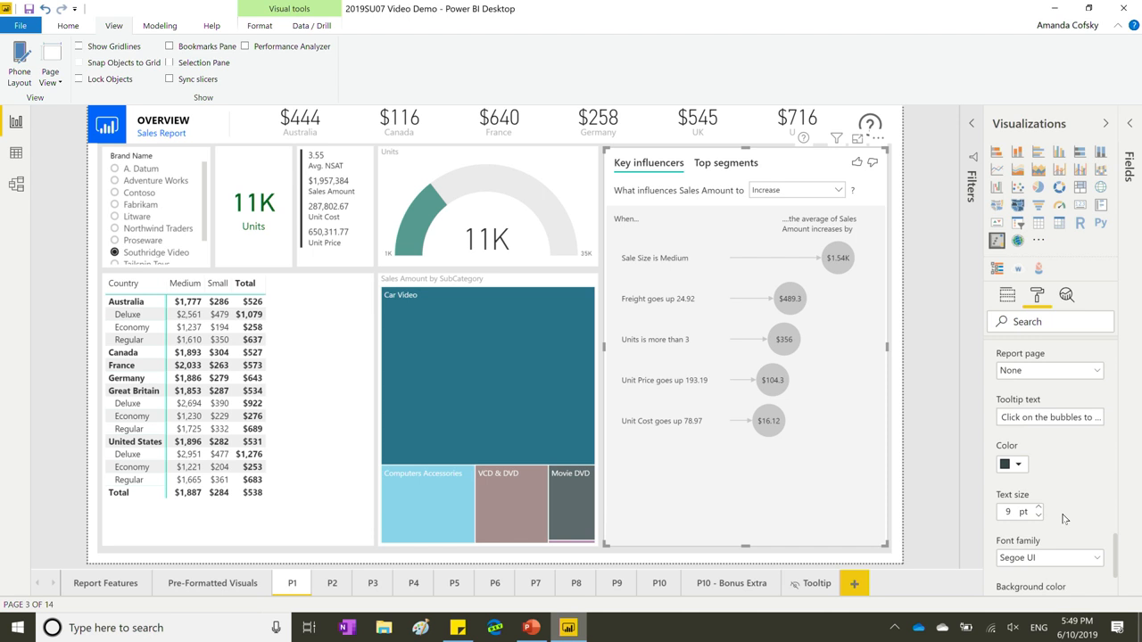
pyautogui.moveTo(1001, 417)
pyautogui.mouseDown()
pyautogui.moveTo(1126, 401)
pyautogui.moveTo(1002, 418)
pyautogui.mouseUp()
pyautogui.click(1038, 417)
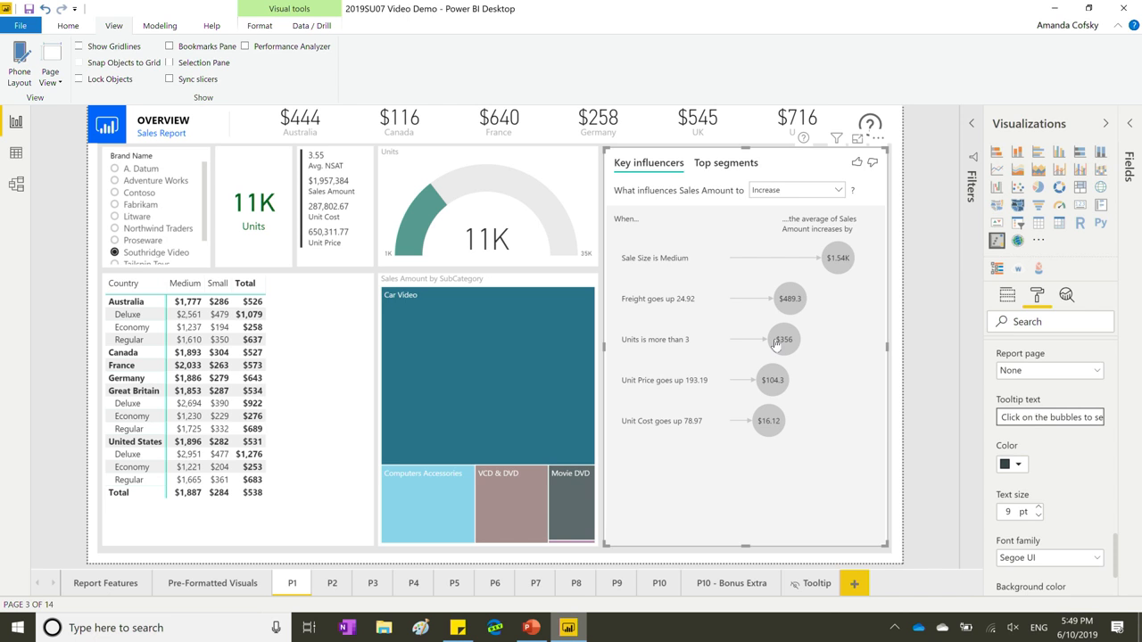
pyautogui.scroll(-3, 1057, 465)
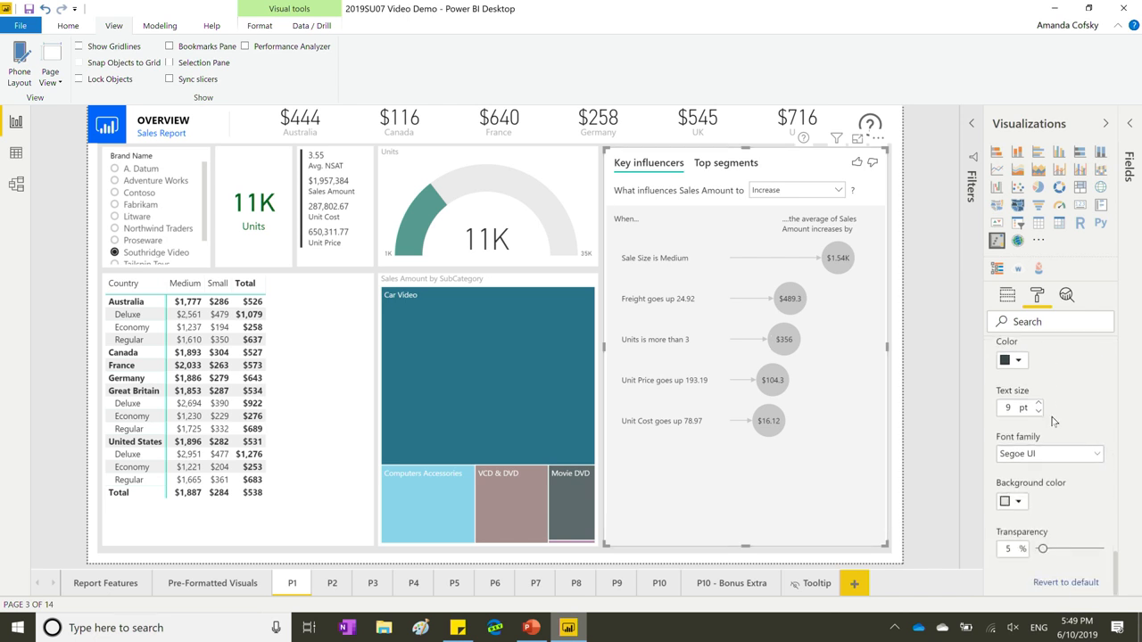
pyautogui.scroll(3, 1055, 401)
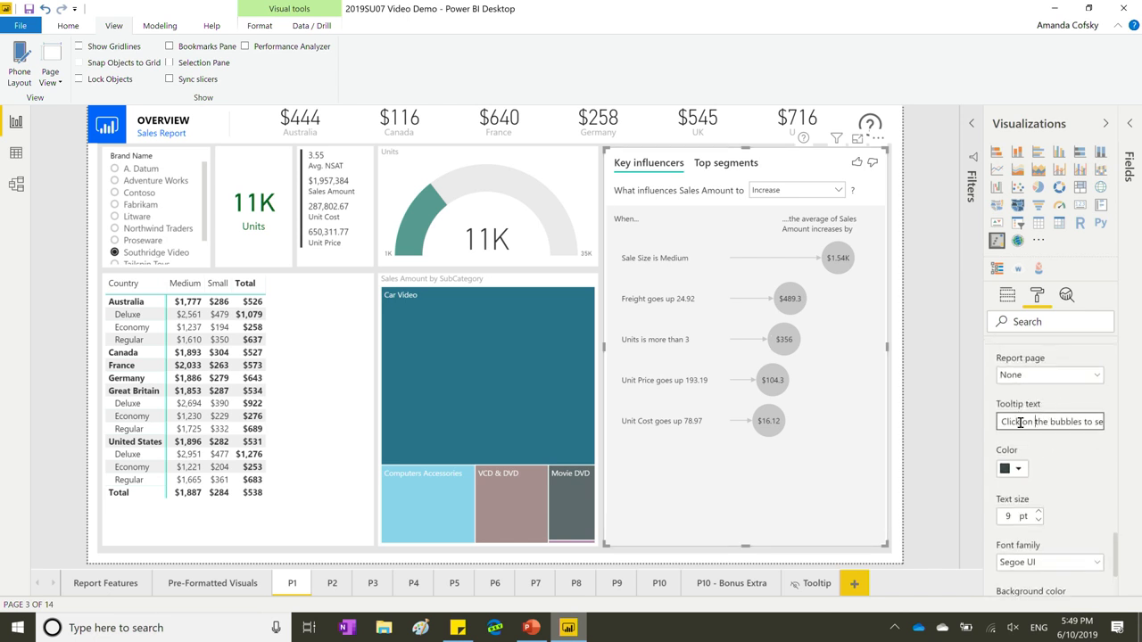
pyautogui.scroll(-1, 1030, 442)
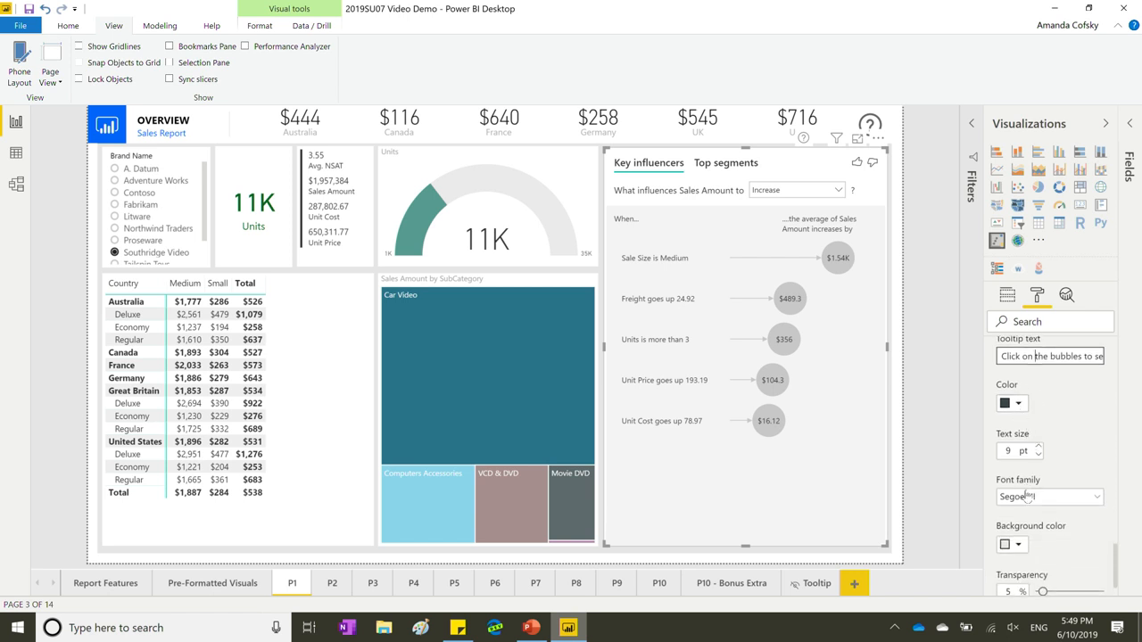
pyautogui.scroll(-1, 1019, 514)
pyautogui.scroll(1, 1024, 432)
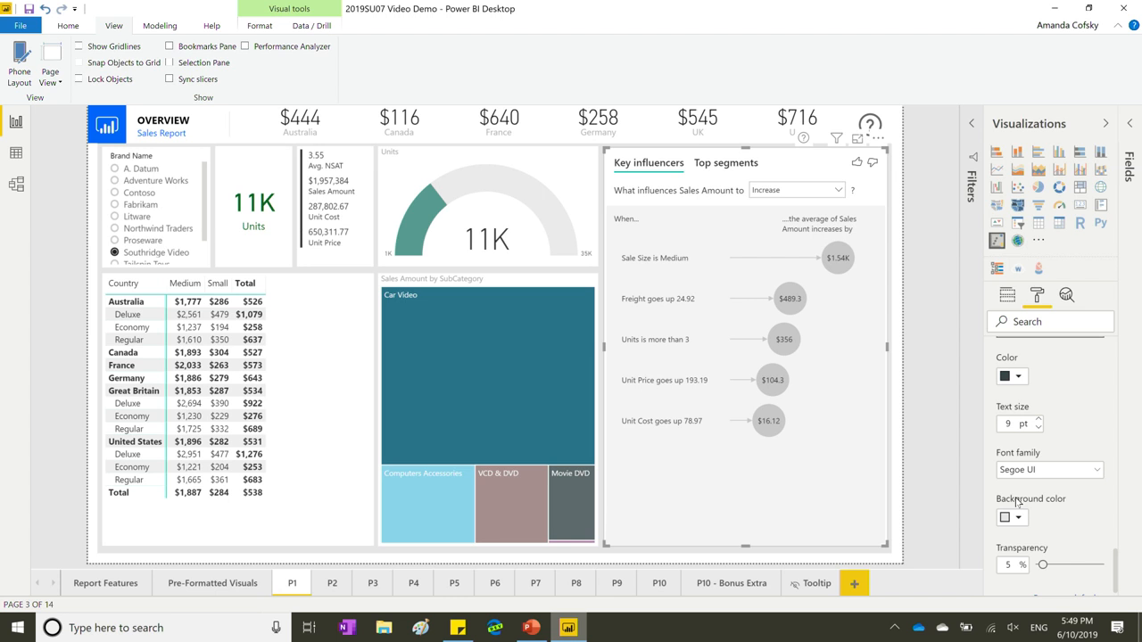
pyautogui.scroll(3, 1040, 446)
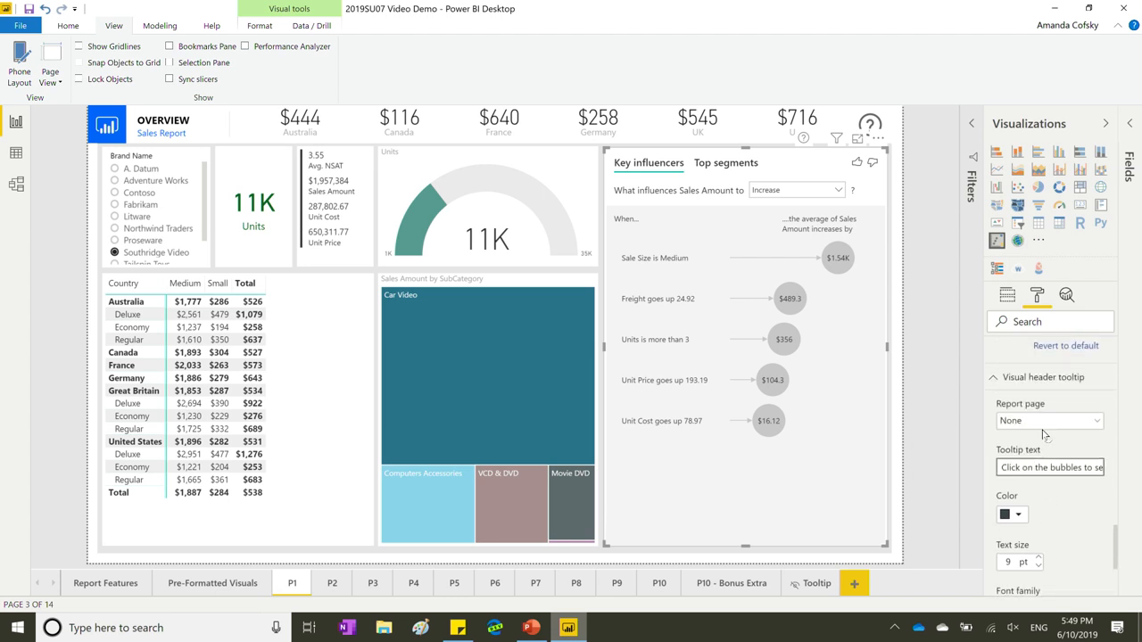
# Preview the Tooltip page as the header tooltip, then reset it to None and collapse the section.
pyautogui.click(1036, 423)
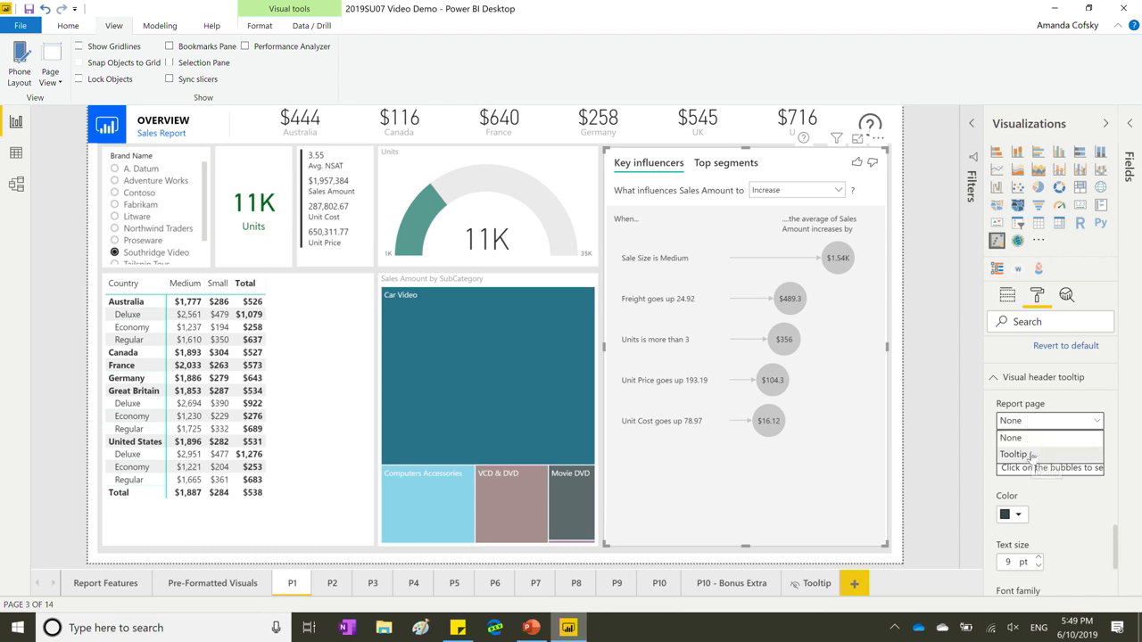
pyautogui.click(1033, 455)
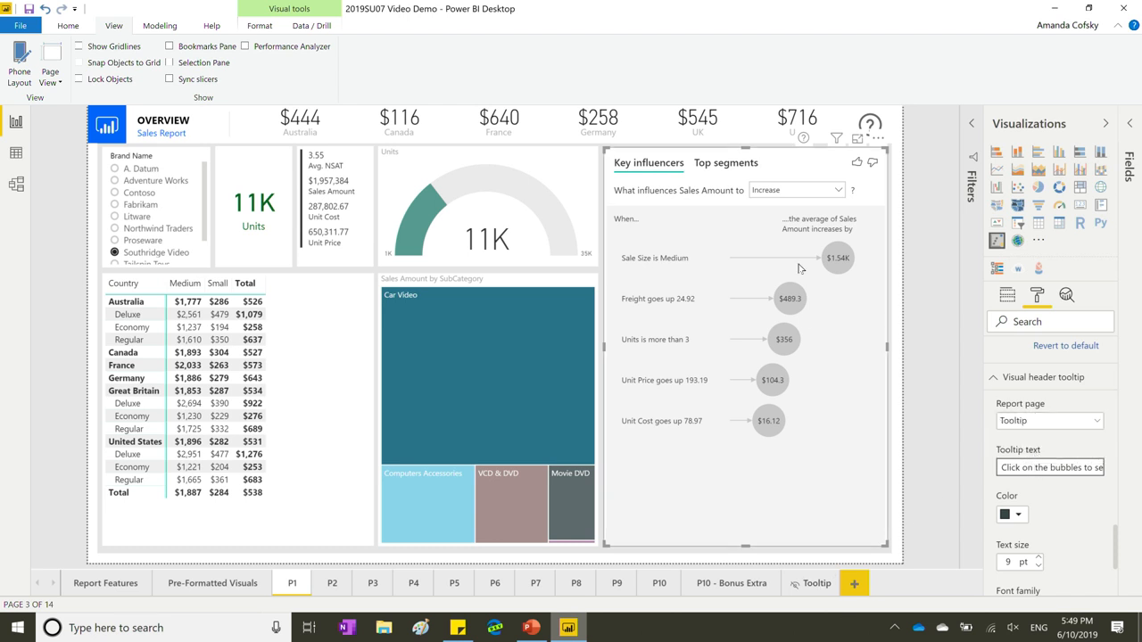
pyautogui.moveTo(803, 140)
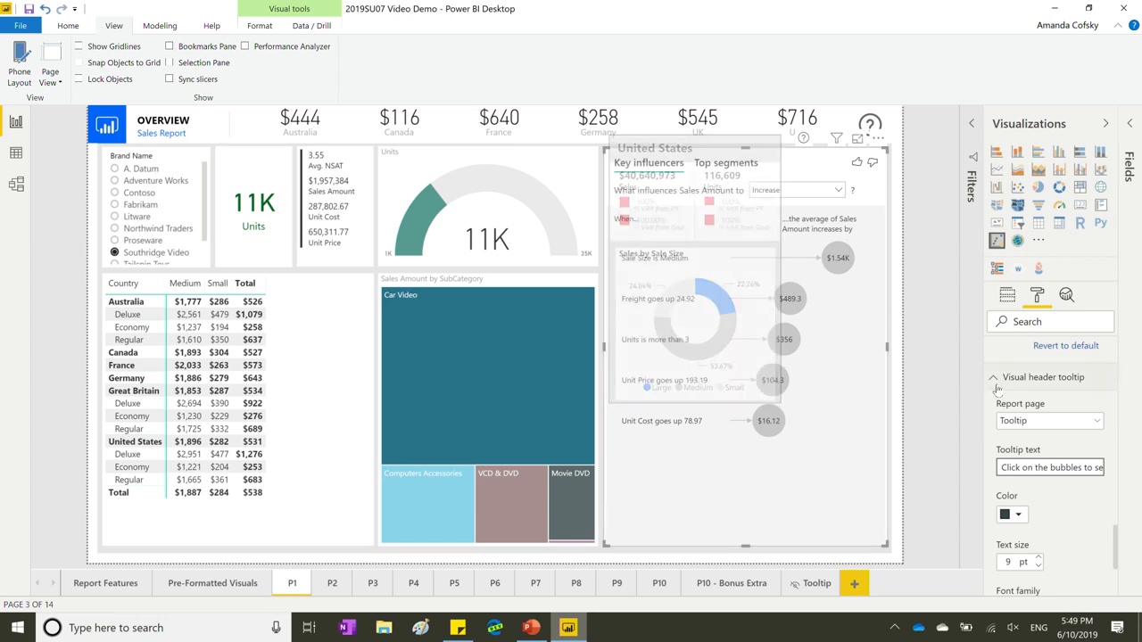
pyautogui.click(1017, 420)
pyautogui.click(1014, 438)
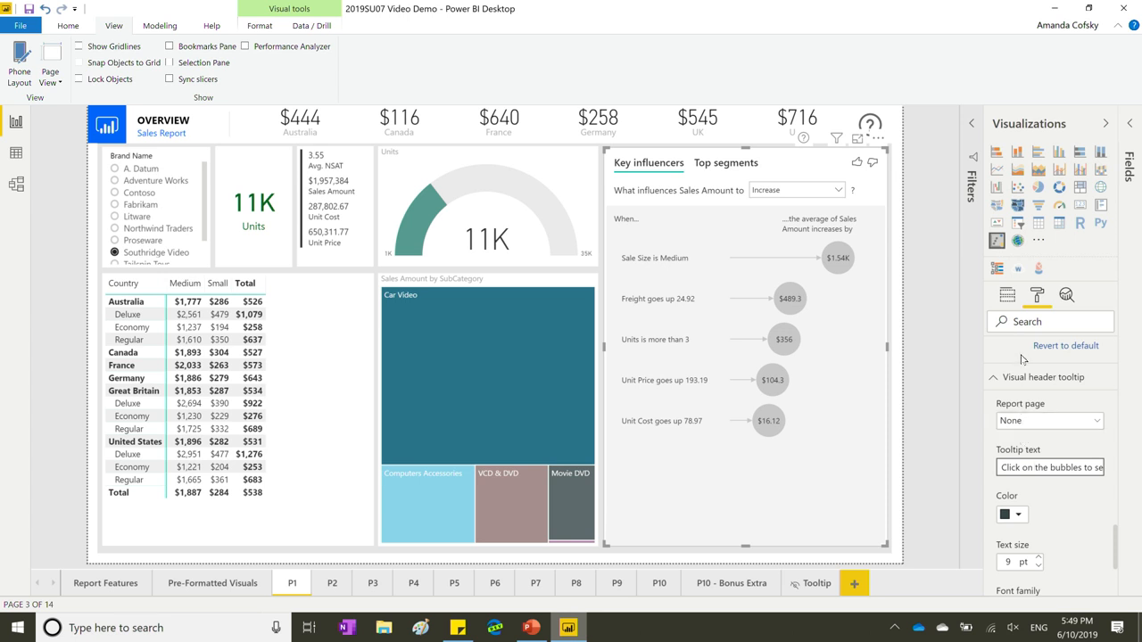
pyautogui.click(1008, 382)
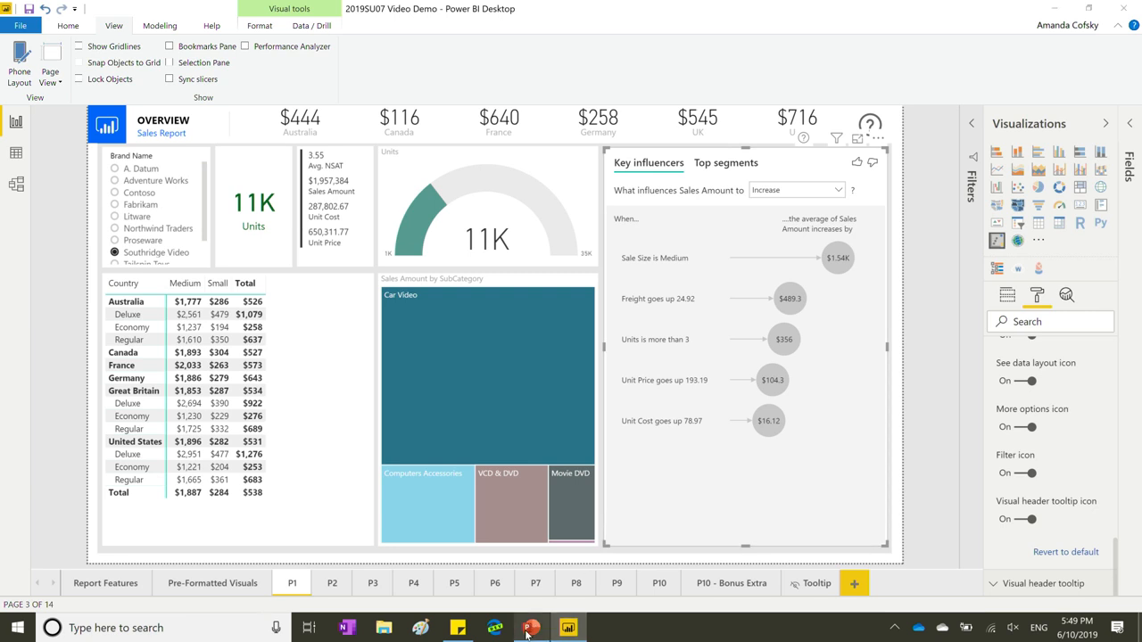
pyautogui.click(530, 629)
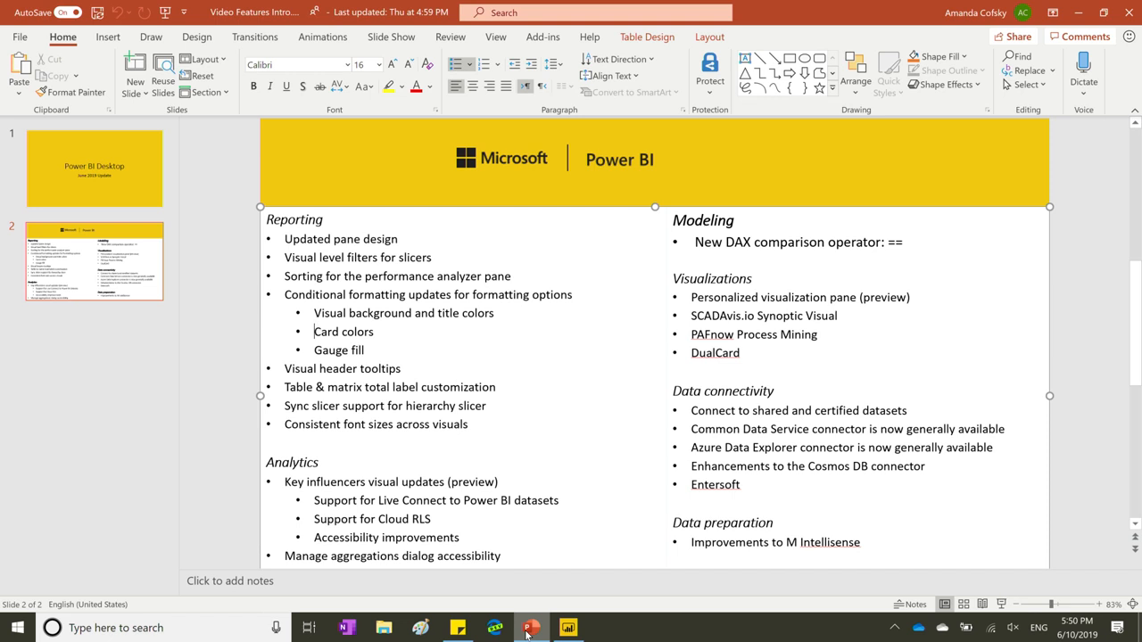
pyautogui.click(570, 629)
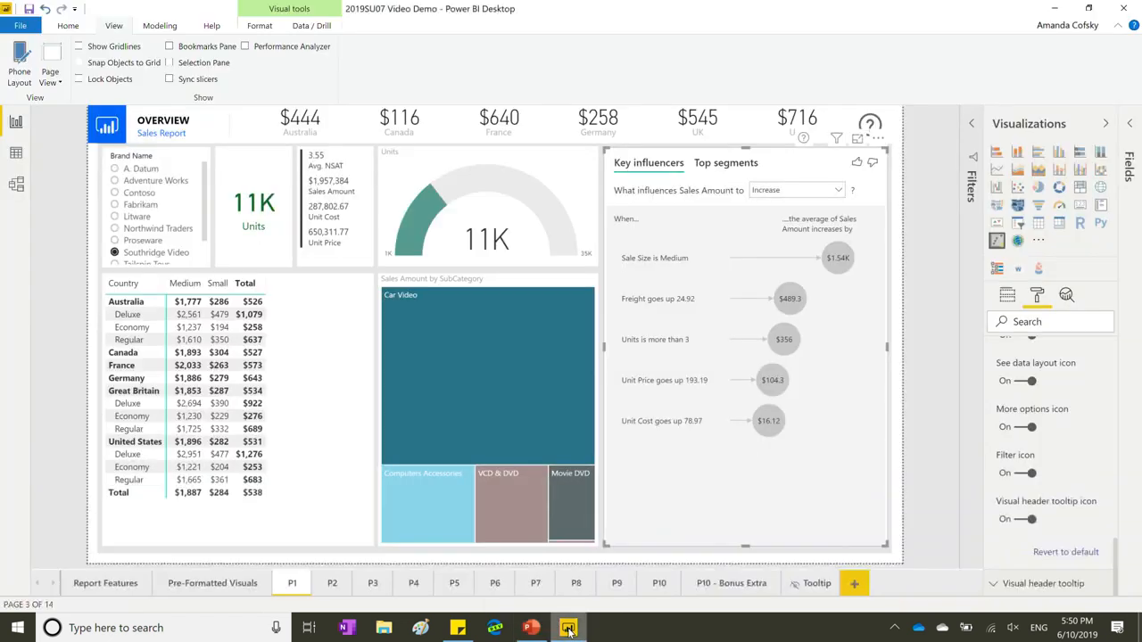
# Change the country sales matrix's row subtotals label to 'dgadgarsg'.
pyautogui.click(314, 468)
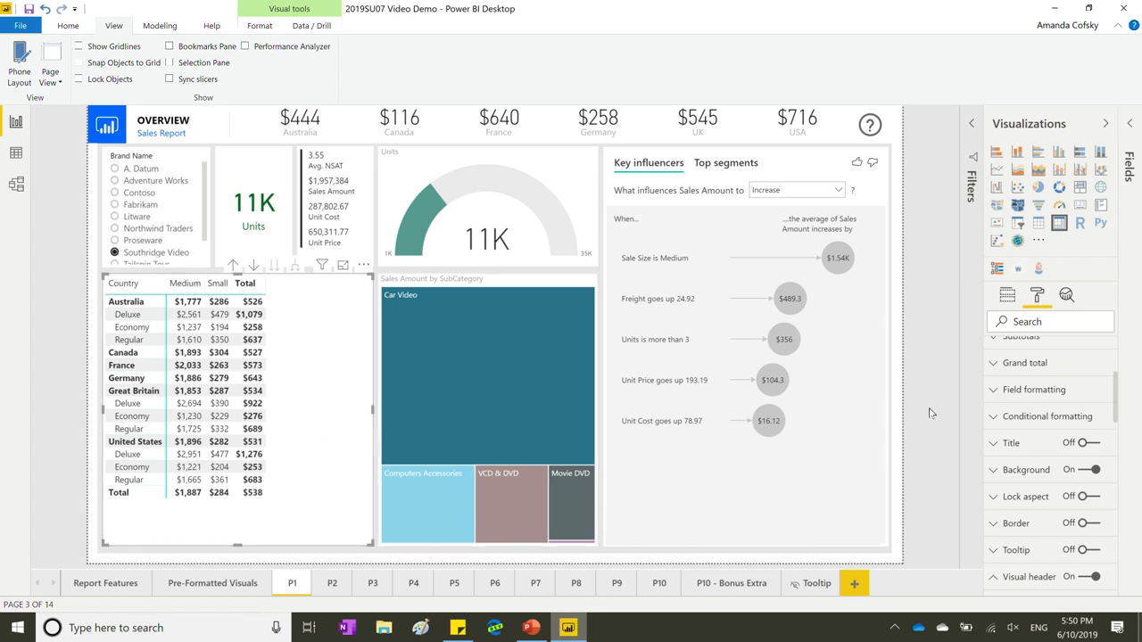
pyautogui.scroll(2, 1032, 366)
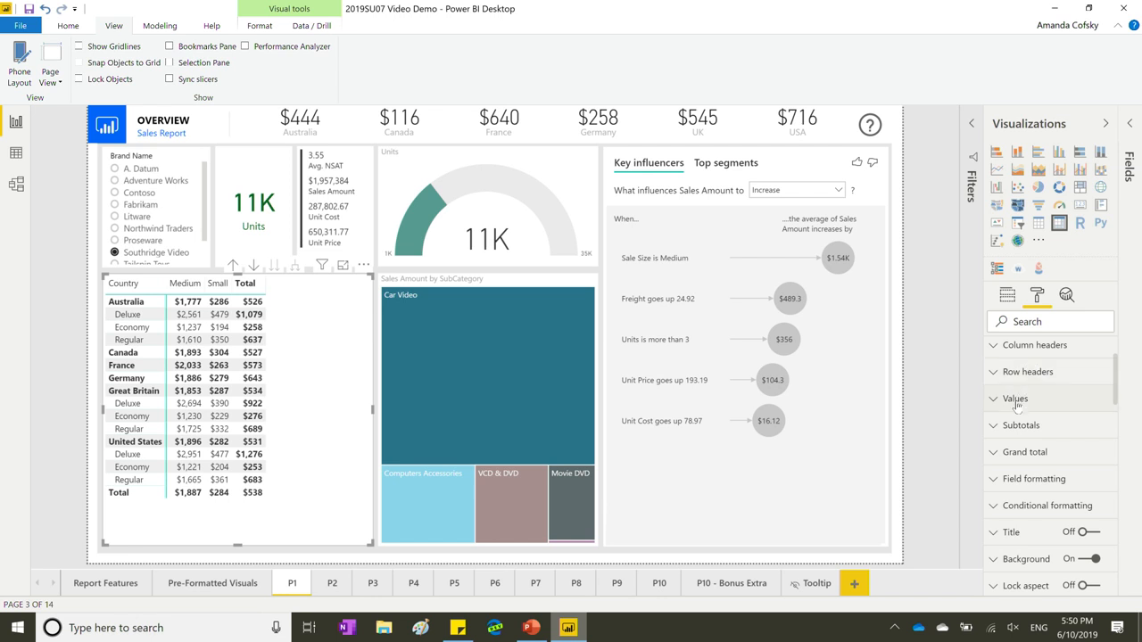
pyautogui.click(1046, 428)
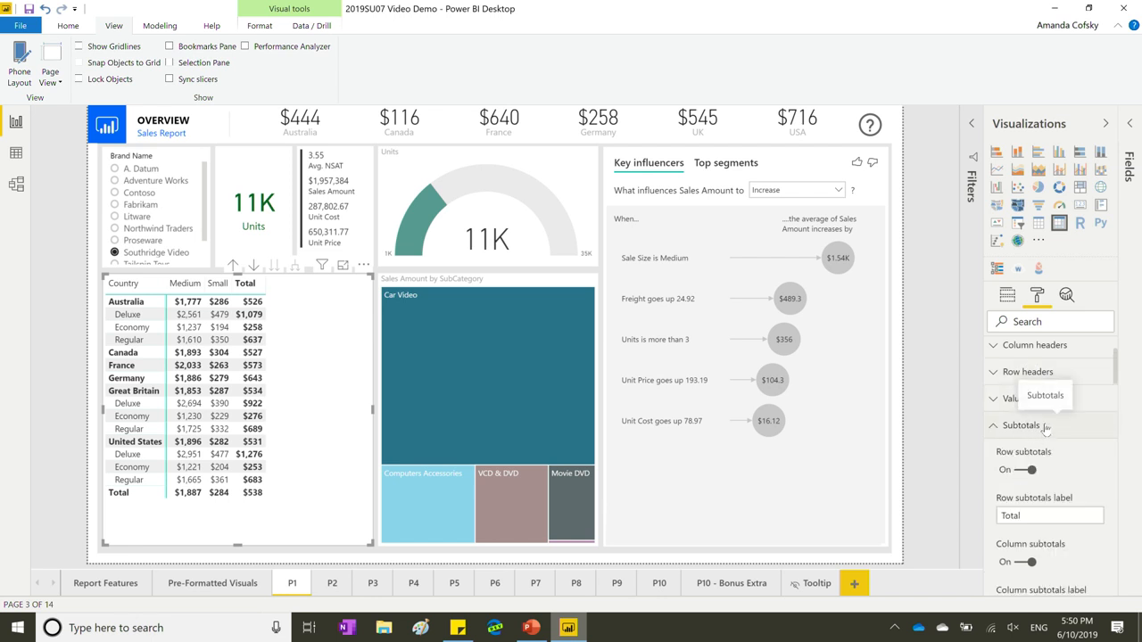
pyautogui.scroll(-1, 1053, 471)
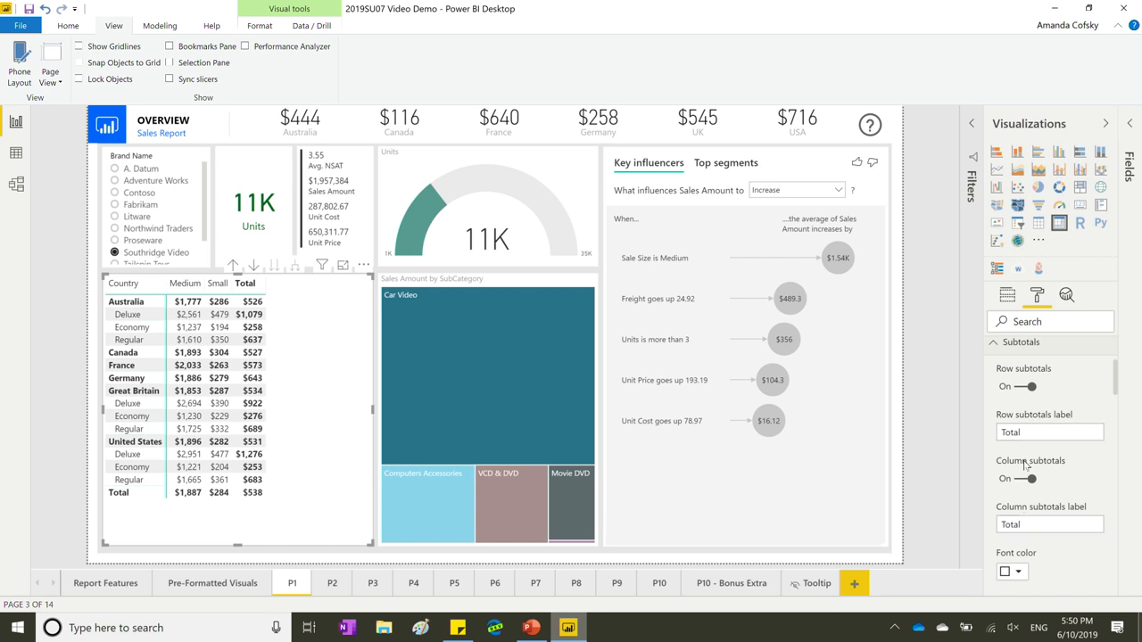
pyautogui.click(1028, 434)
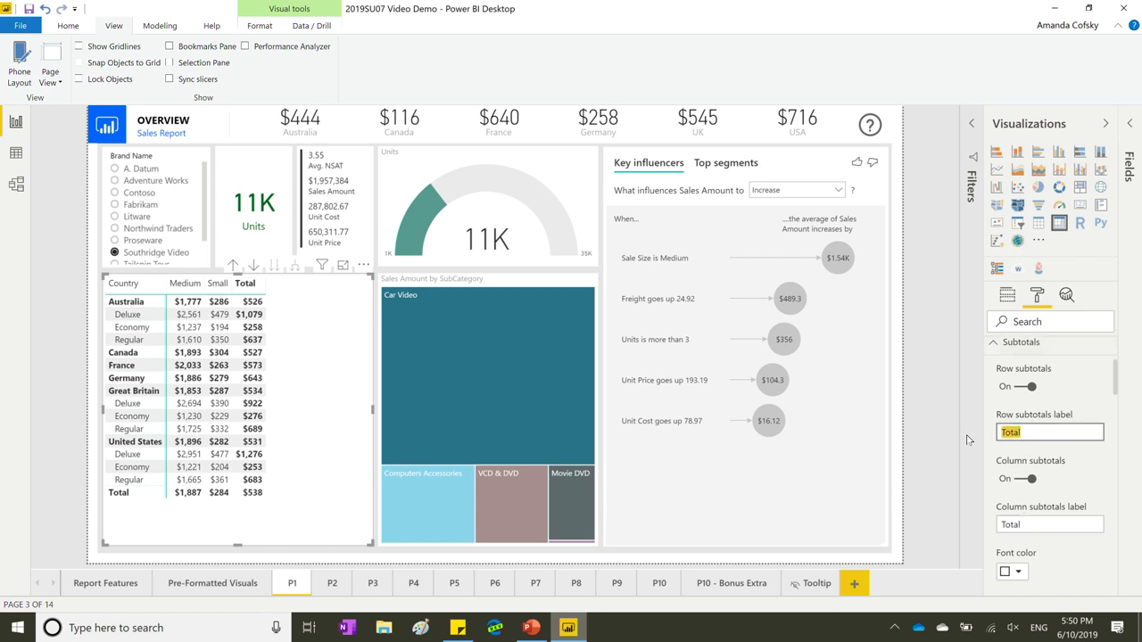
pyautogui.write('dgadgarsg')
pyautogui.scroll(-1, 1080, 494)
pyautogui.scroll(1, 1081, 494)
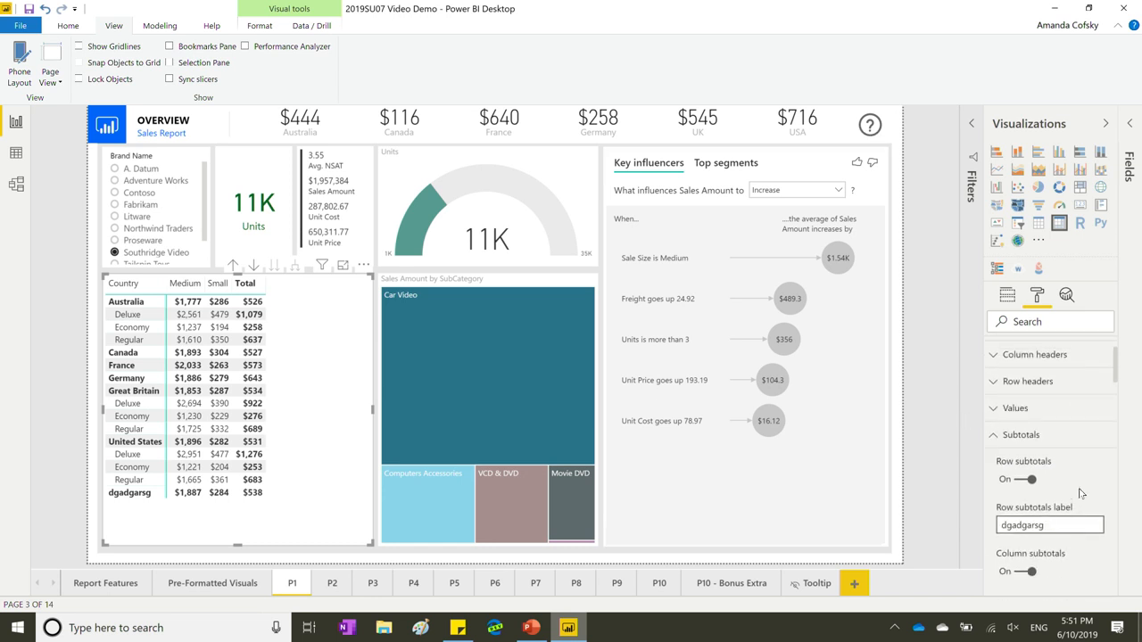
pyautogui.click(1027, 437)
# Turn off the matrix's Stepped layout by searching 'stepped', then clear the search.
pyautogui.click(1031, 325)
pyautogui.write('stepped')
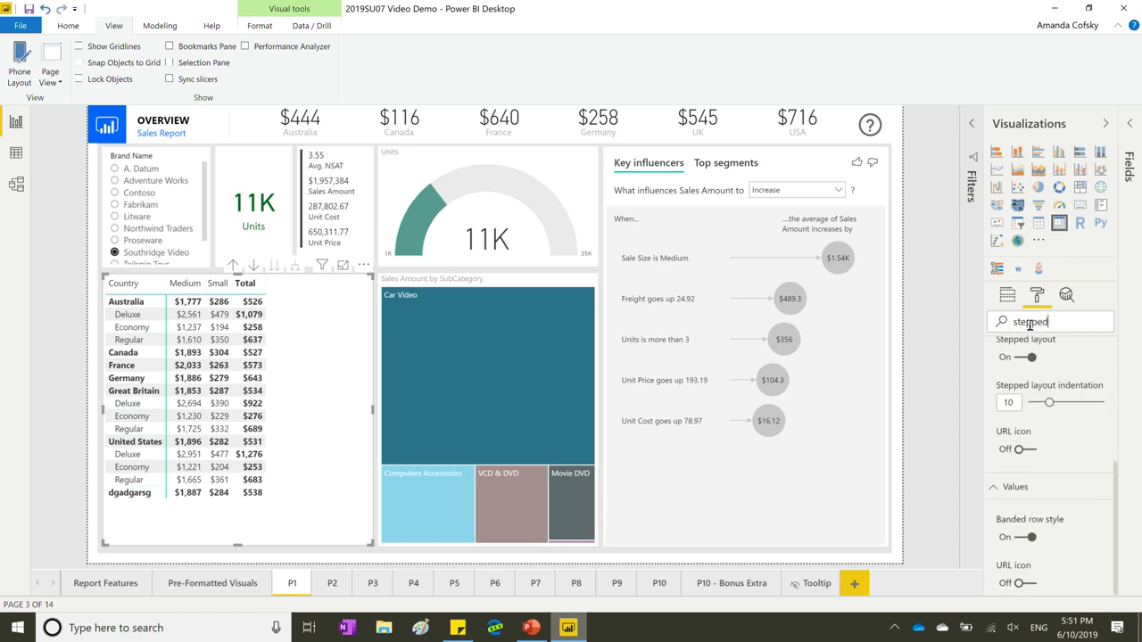
pyautogui.click(1031, 399)
pyautogui.moveTo(1071, 324); pyautogui.dragTo(993, 348)
pyautogui.press('BackSpace')
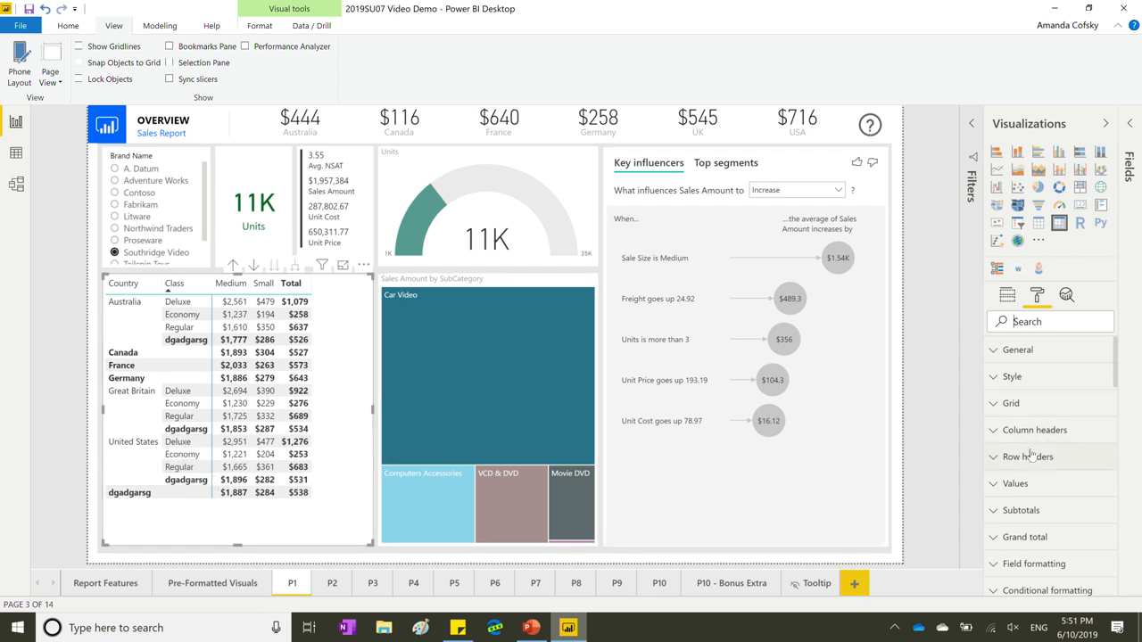
# Turn on Per row level in the matrix's Subtotals settings.
pyautogui.click(1031, 512)
pyautogui.scroll(-10, 1033, 513)
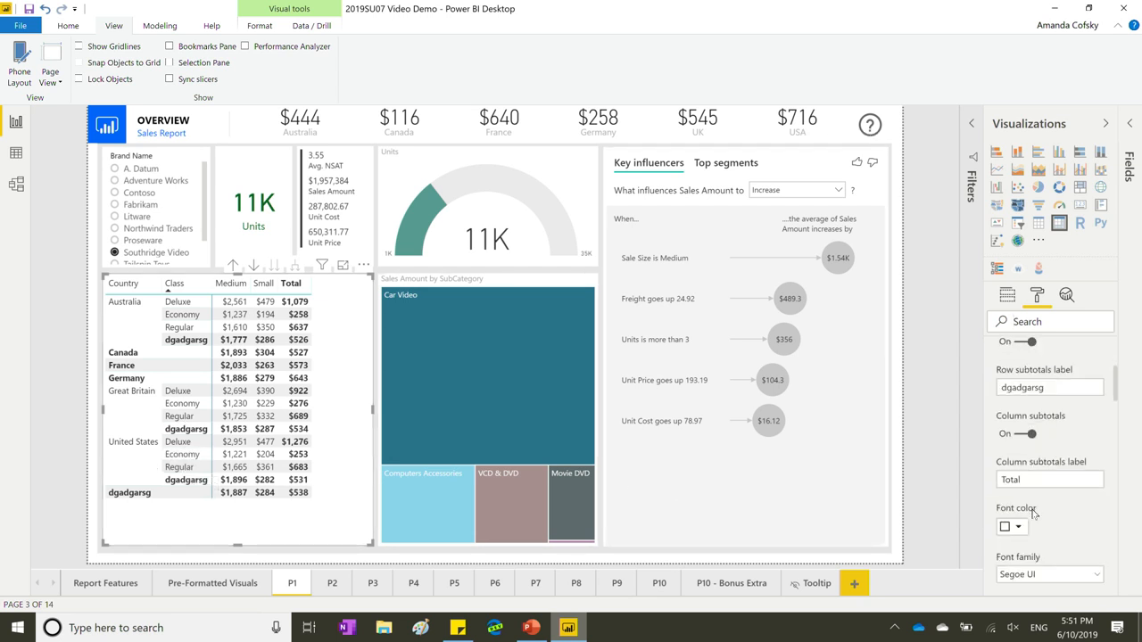
pyautogui.scroll(-3, 1032, 515)
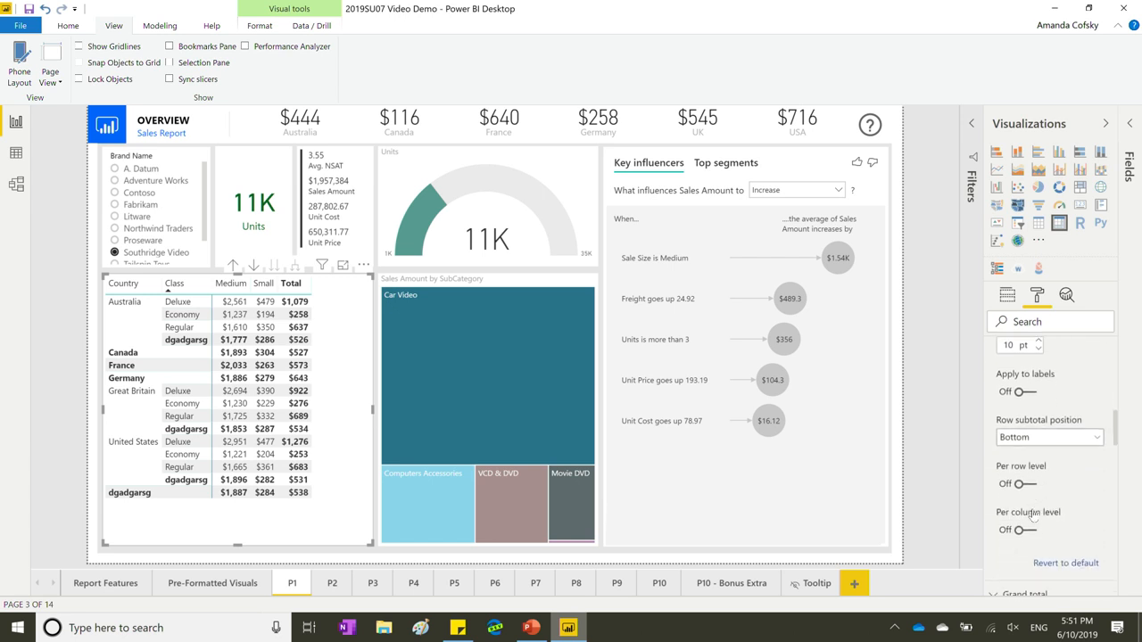
pyautogui.click(1020, 434)
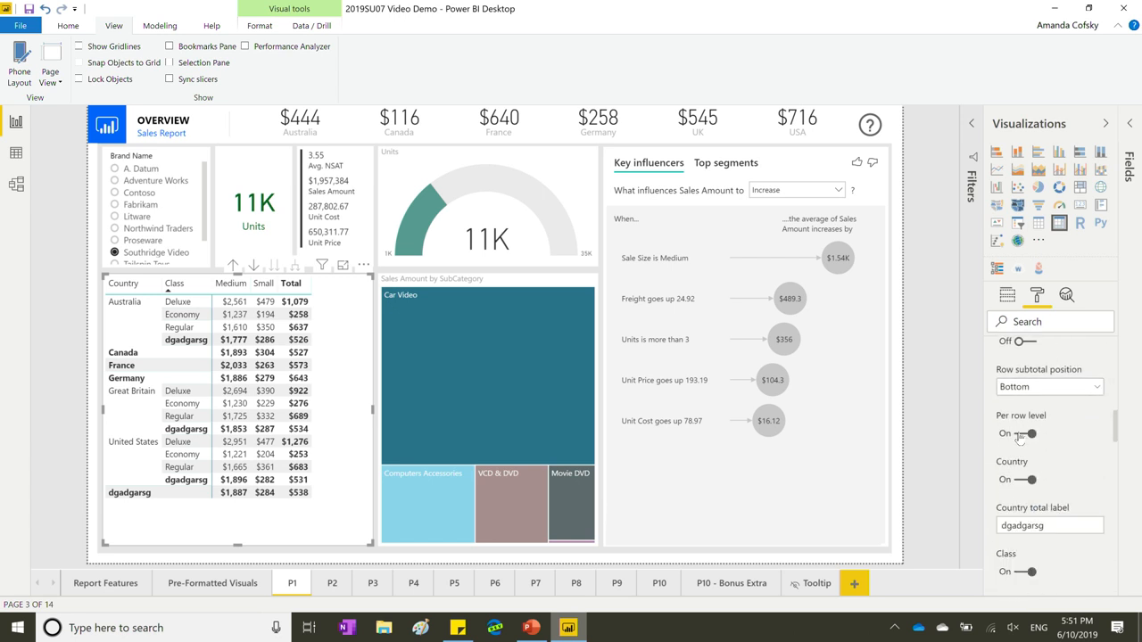
pyautogui.scroll(-2, 1058, 484)
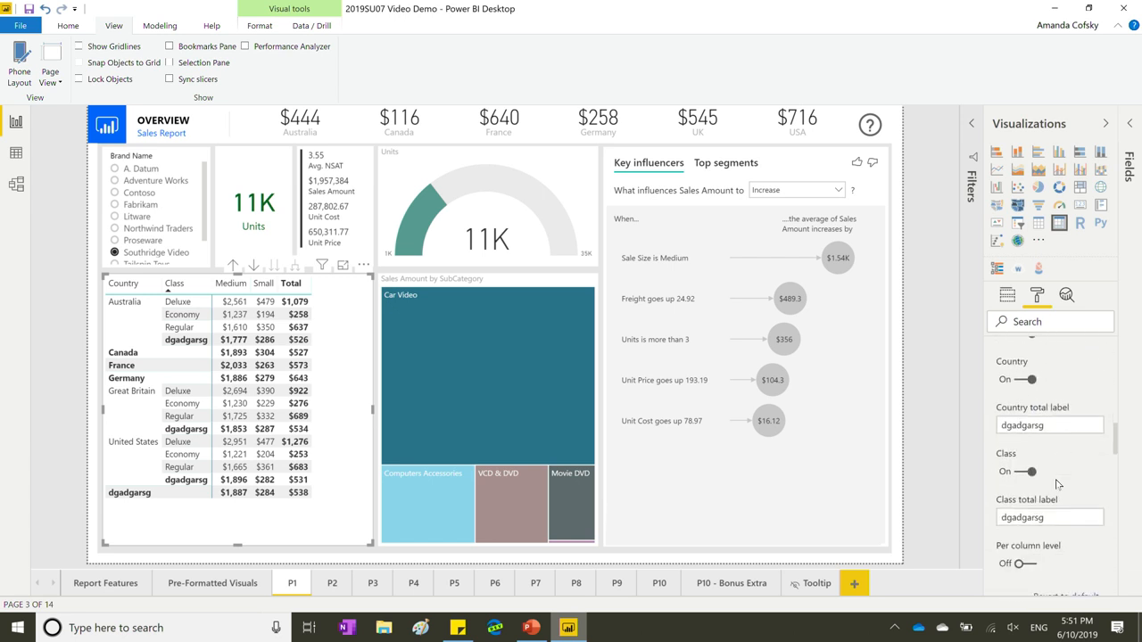
# Label country totals 'Total' and class subtotals 'Something else'.
pyautogui.click(1052, 425)
pyautogui.write('Total')
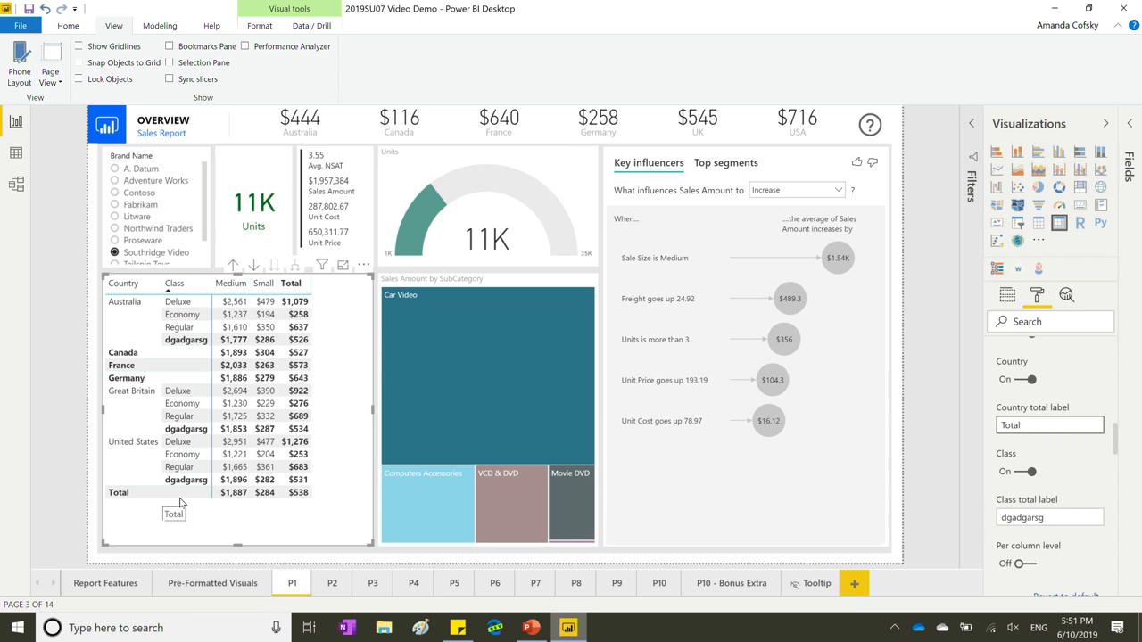
pyautogui.click(1020, 517)
pyautogui.moveTo(1020, 517); pyautogui.dragTo(938, 531)
pyautogui.press('BackSpace')
pyautogui.write('Something else')
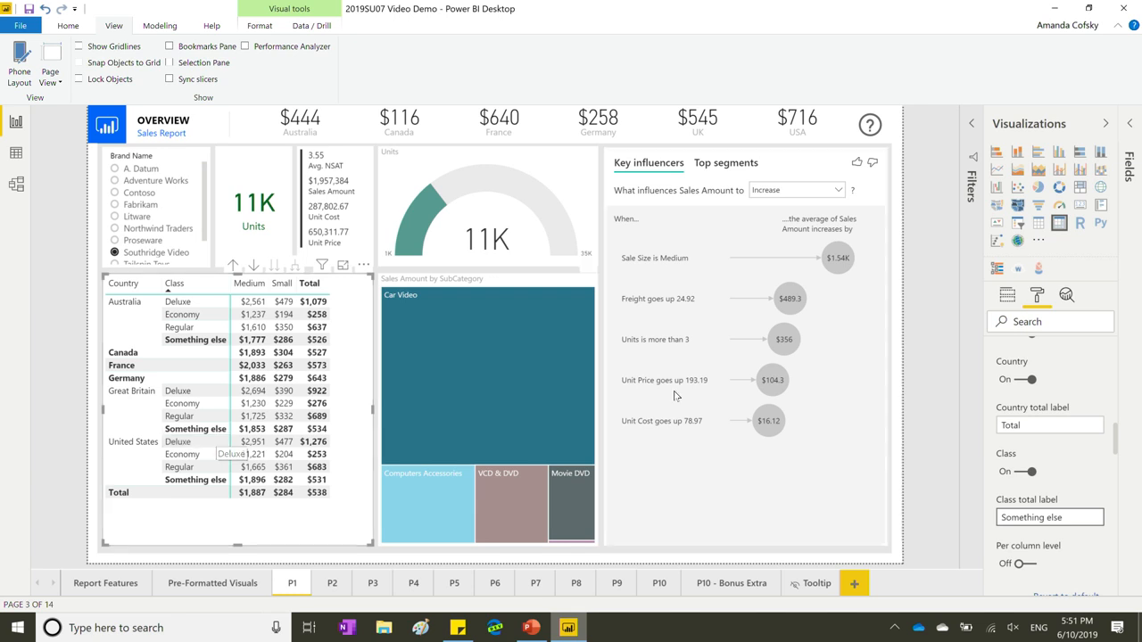
pyautogui.click(1009, 297)
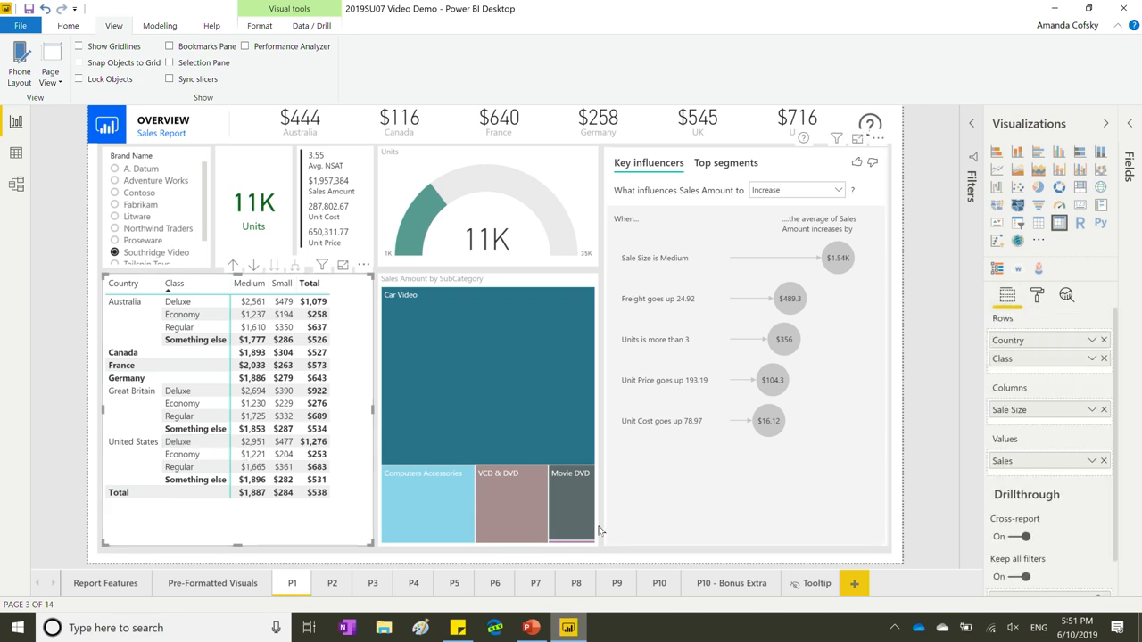
# Glance at the June 2019 feature-list slide in PowerPoint, then return to the Power BI report.
pyautogui.click(530, 628)
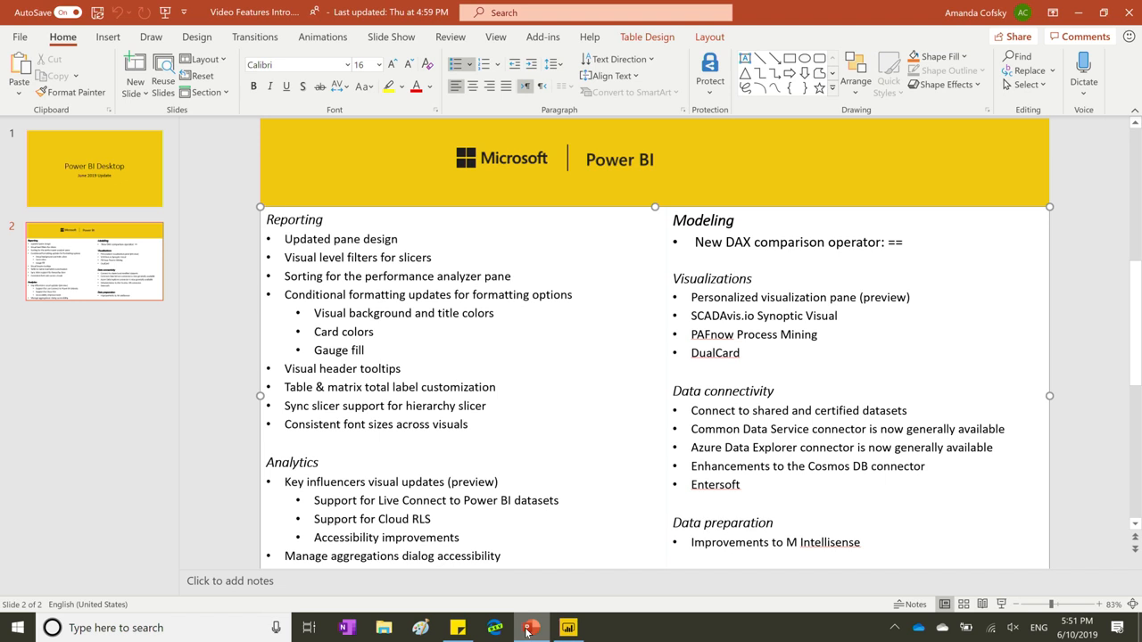
pyautogui.click(568, 628)
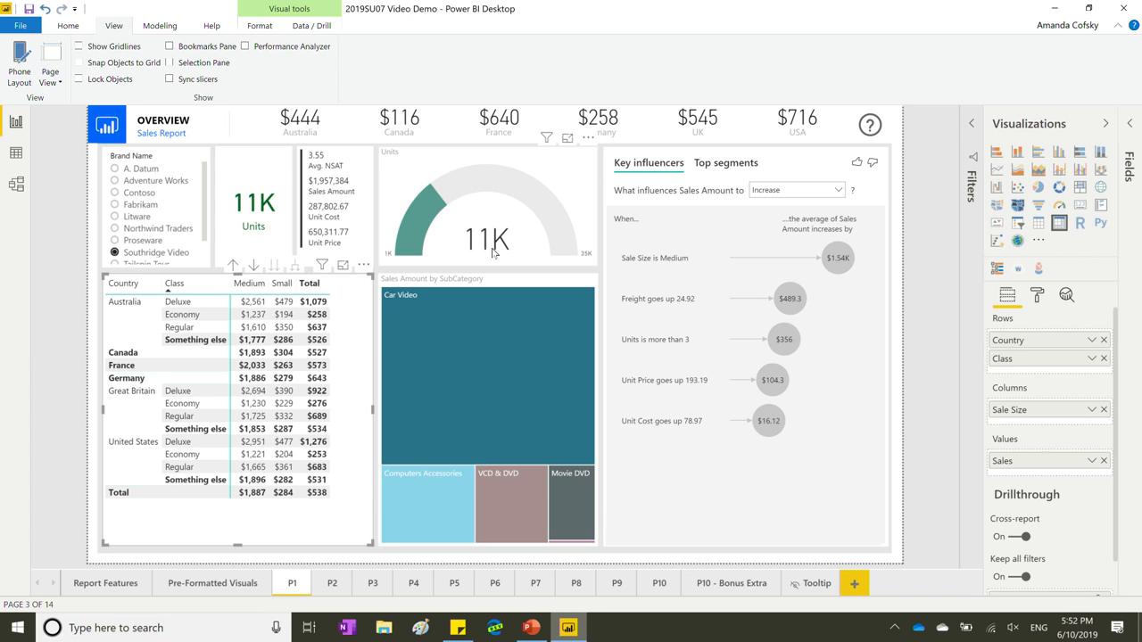
# Review the matrix's Grid formatting down to image height 75, then collapse the Visualizations pane.
pyautogui.click(1038, 298)
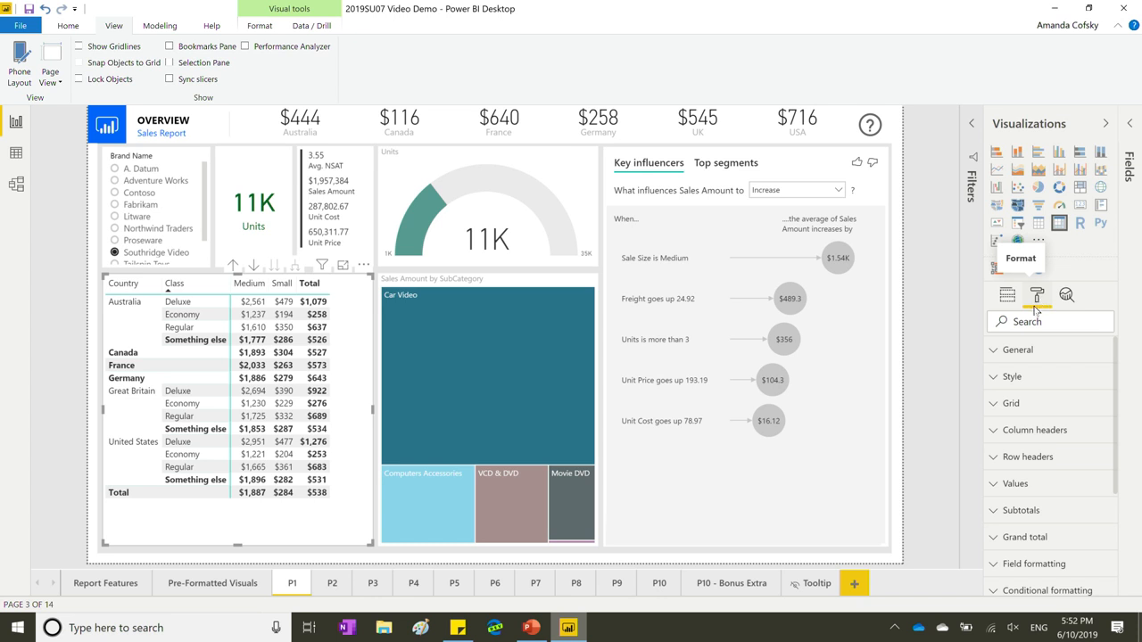
pyautogui.click(1019, 403)
pyautogui.scroll(-3, 1049, 458)
pyautogui.scroll(-1, 1051, 456)
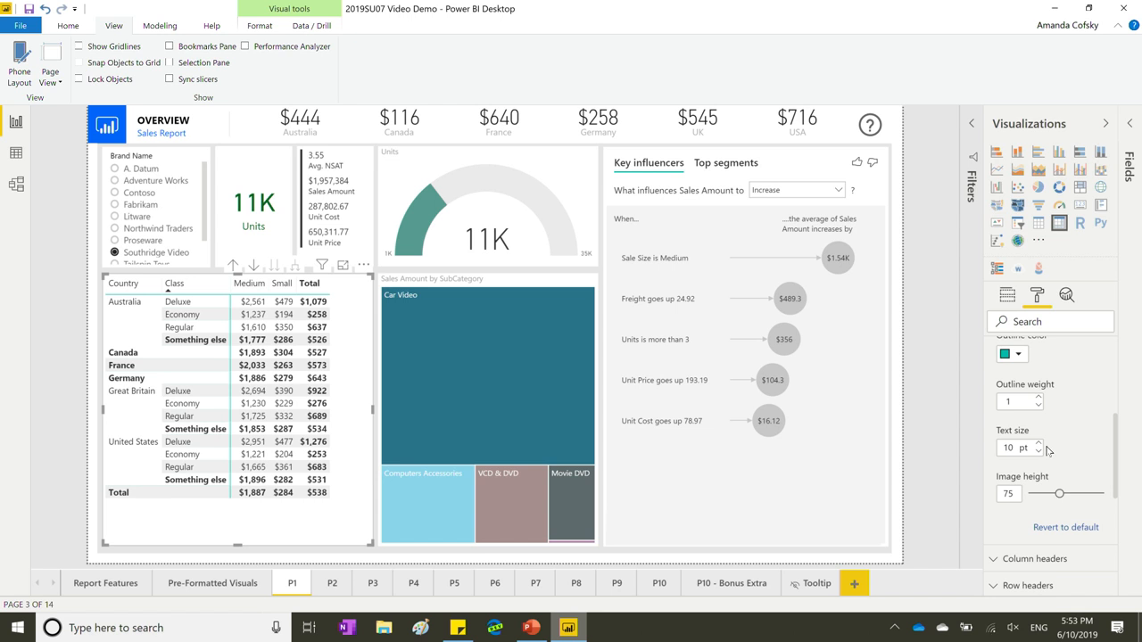
pyautogui.click(1042, 125)
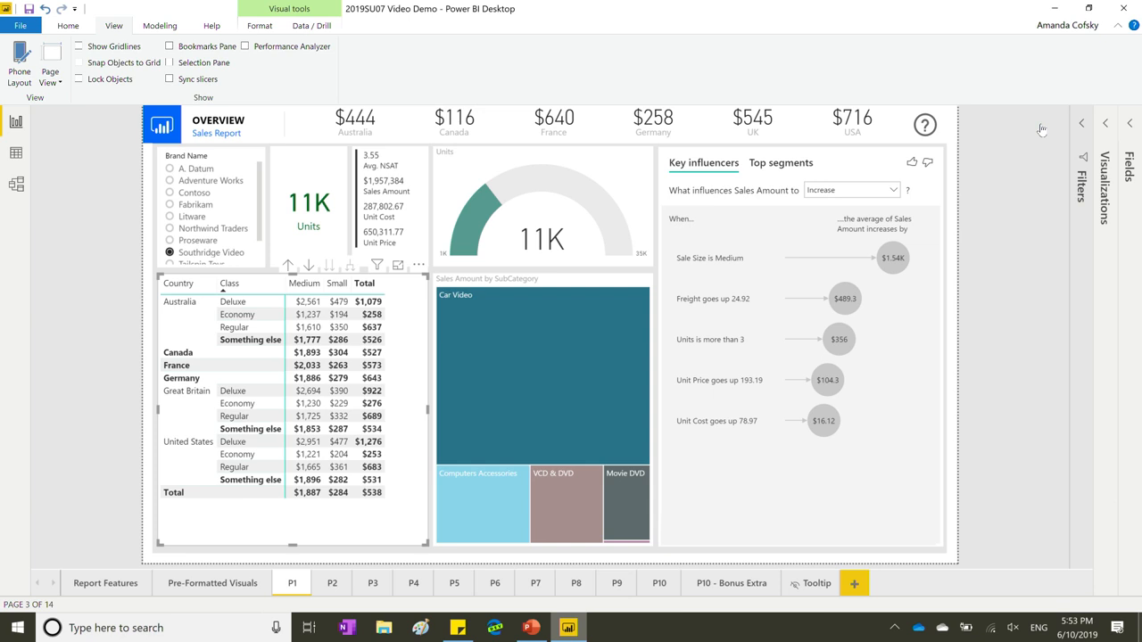
# Switch to PowerPoint and back, select the Key influencers visual, and re-expand the Visualizations pane.
pyautogui.click(531, 629)
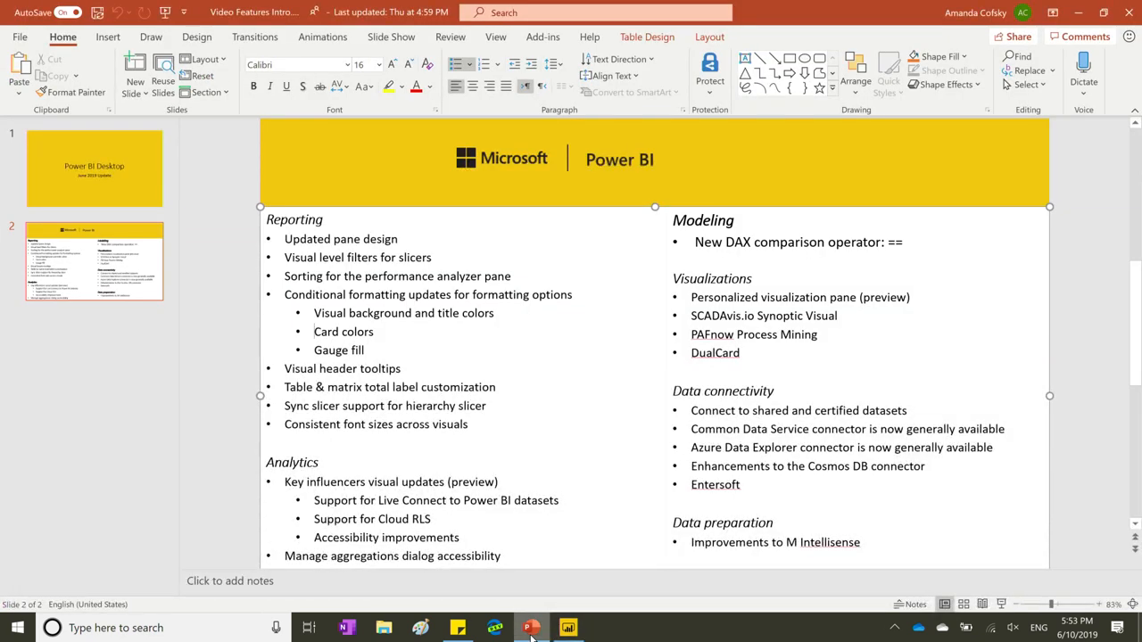
pyautogui.click(577, 629)
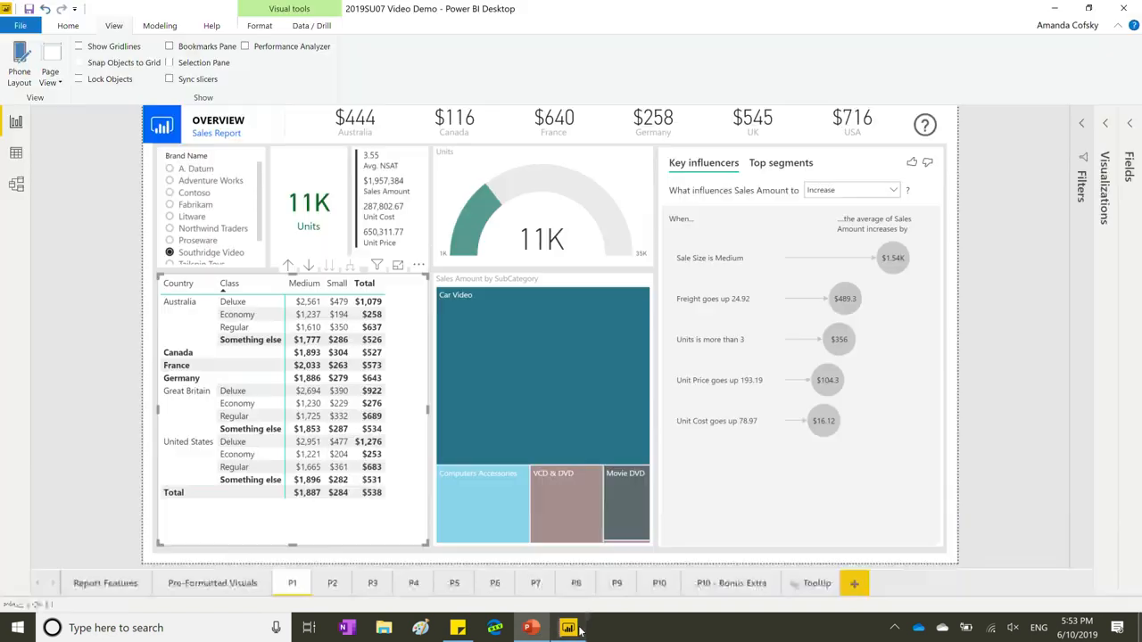
pyautogui.click(757, 518)
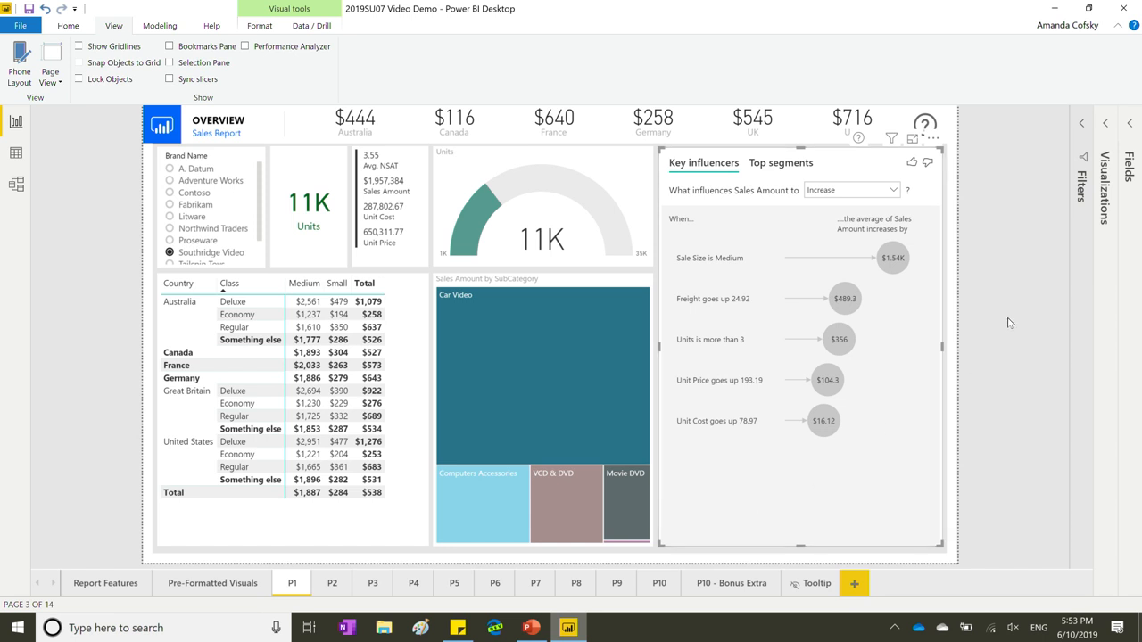
pyautogui.click(1103, 191)
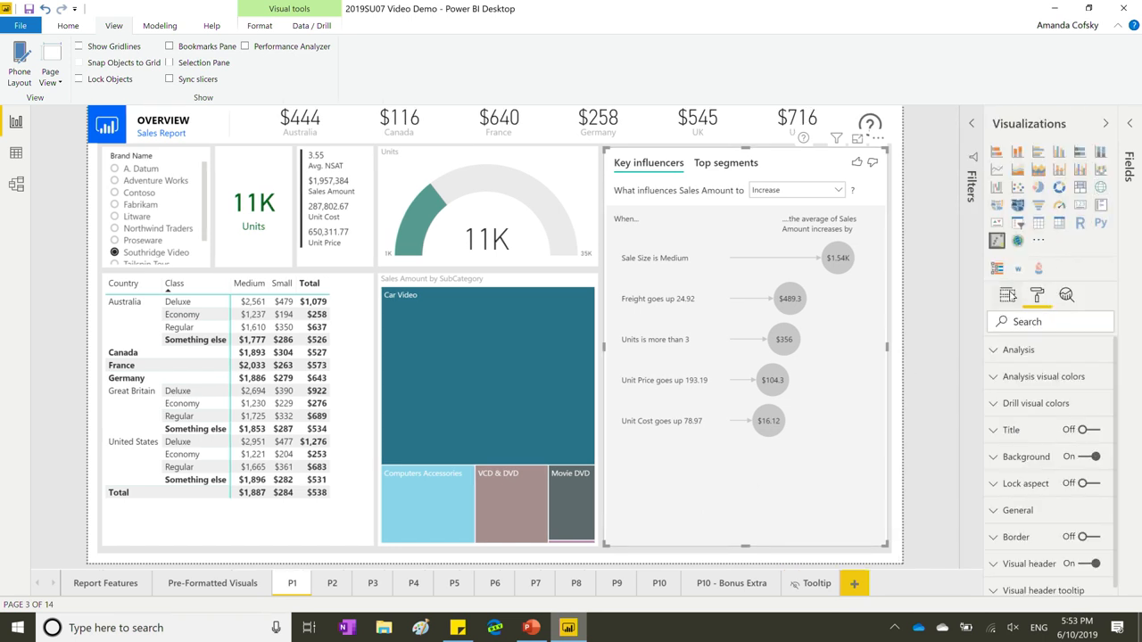
# Show the Key influencers fields, then open the $1.54K 'Sale Size is Medium' influencer detail.
pyautogui.click(1008, 296)
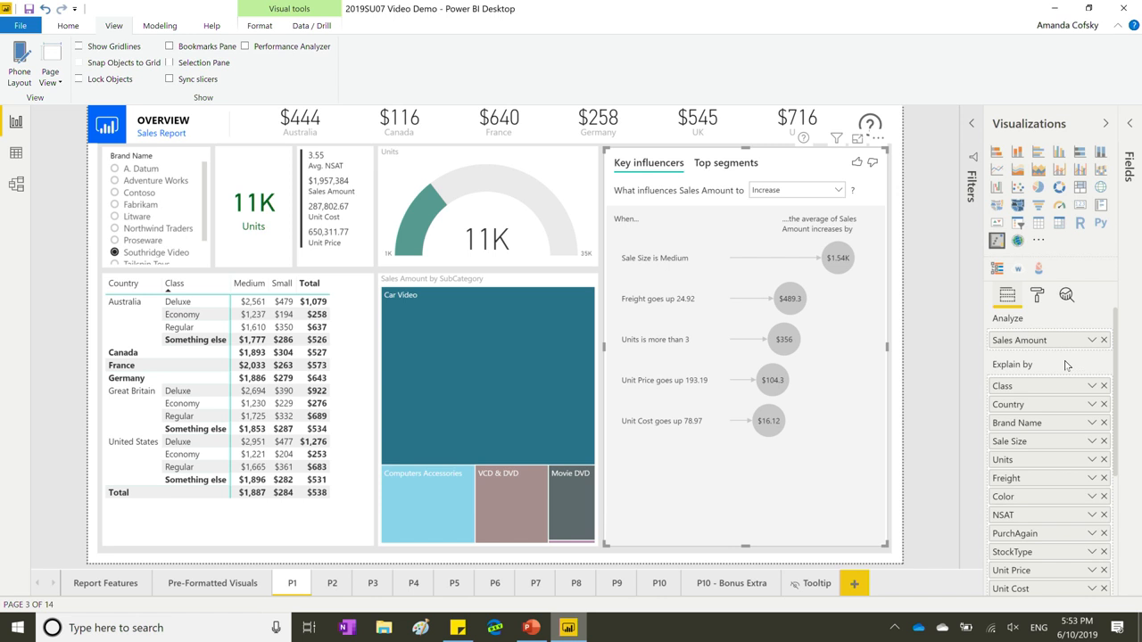
pyautogui.scroll(-1, 1053, 425)
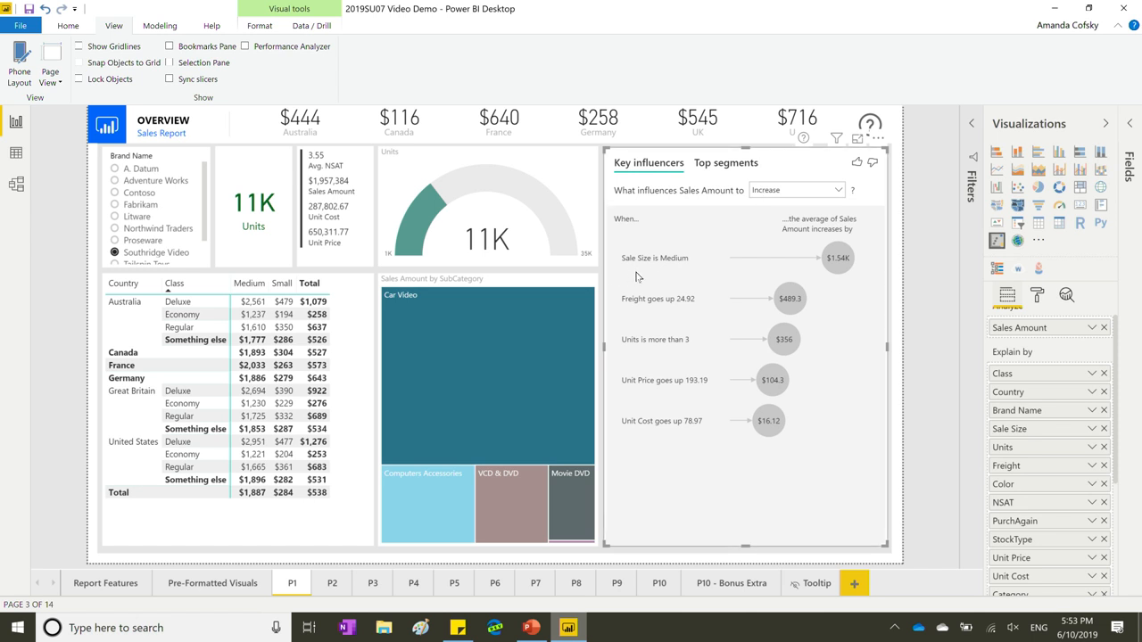
pyautogui.click(835, 265)
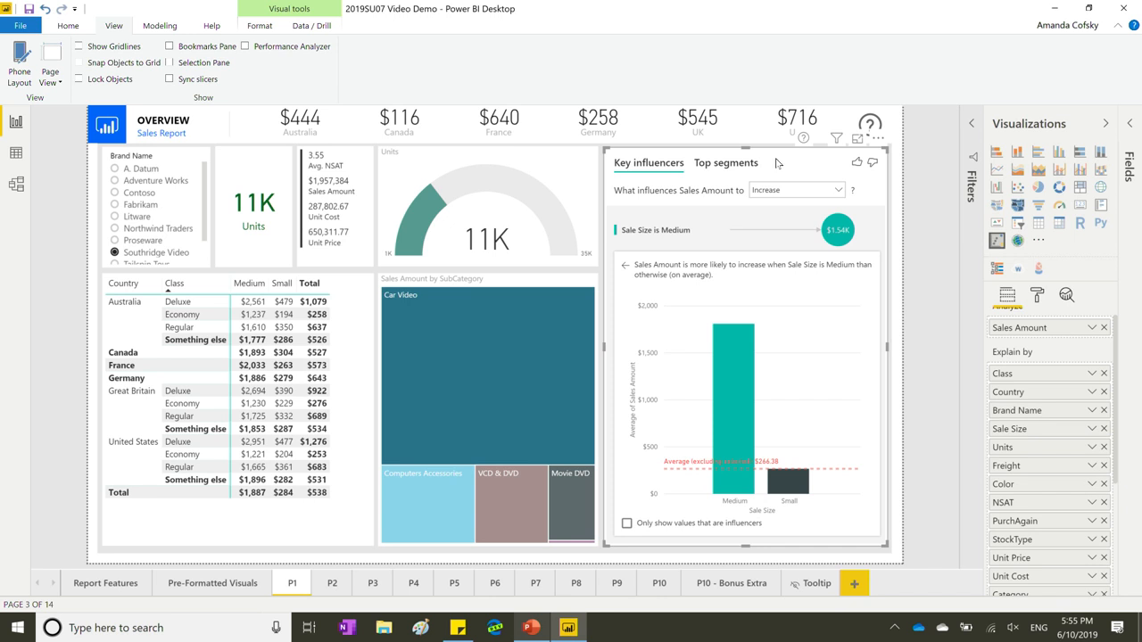
pyautogui.press('Tab')
pyautogui.click(741, 165)
pyautogui.press('Tab')
pyautogui.press('Tab')
pyautogui.press('Tab')
pyautogui.press('Tab')
pyautogui.press('Tab')
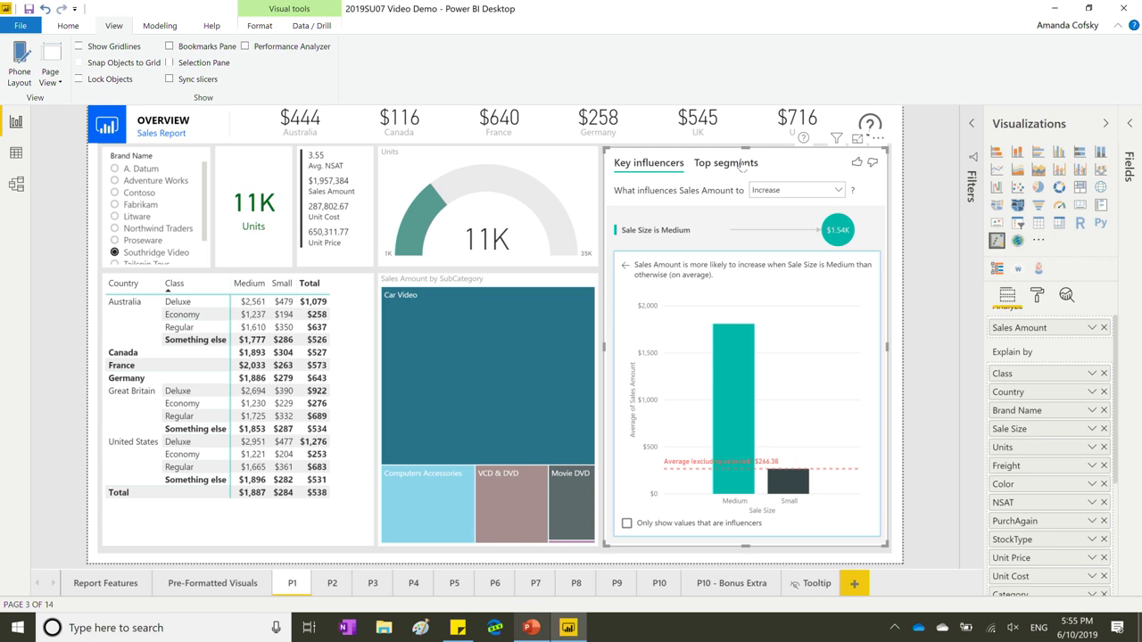
pyautogui.press('super')
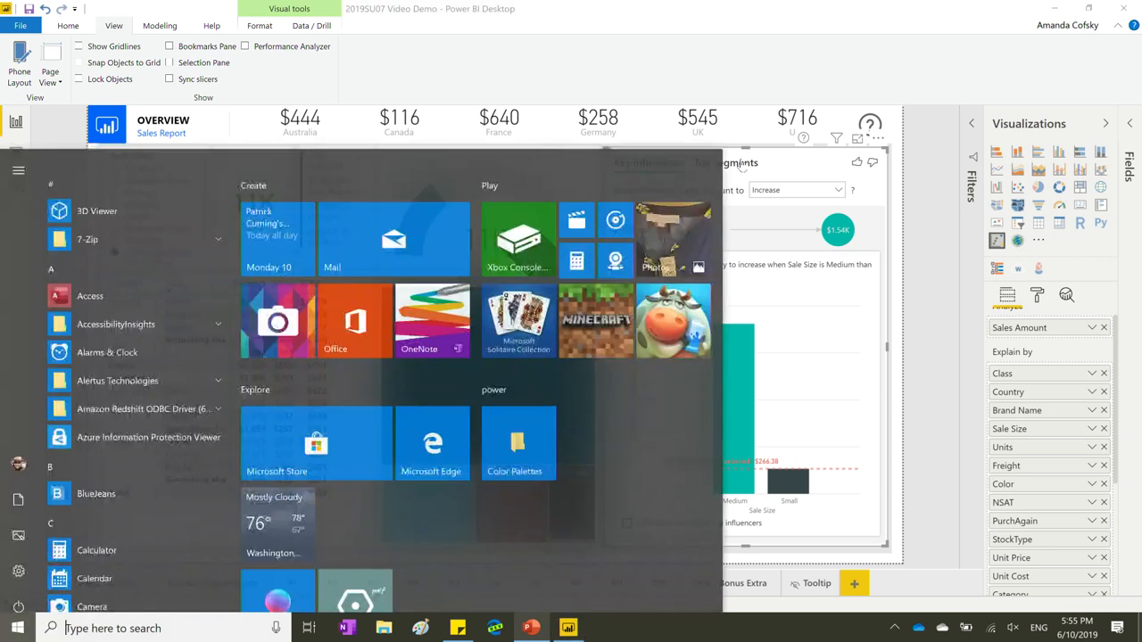
pyautogui.click(849, 84)
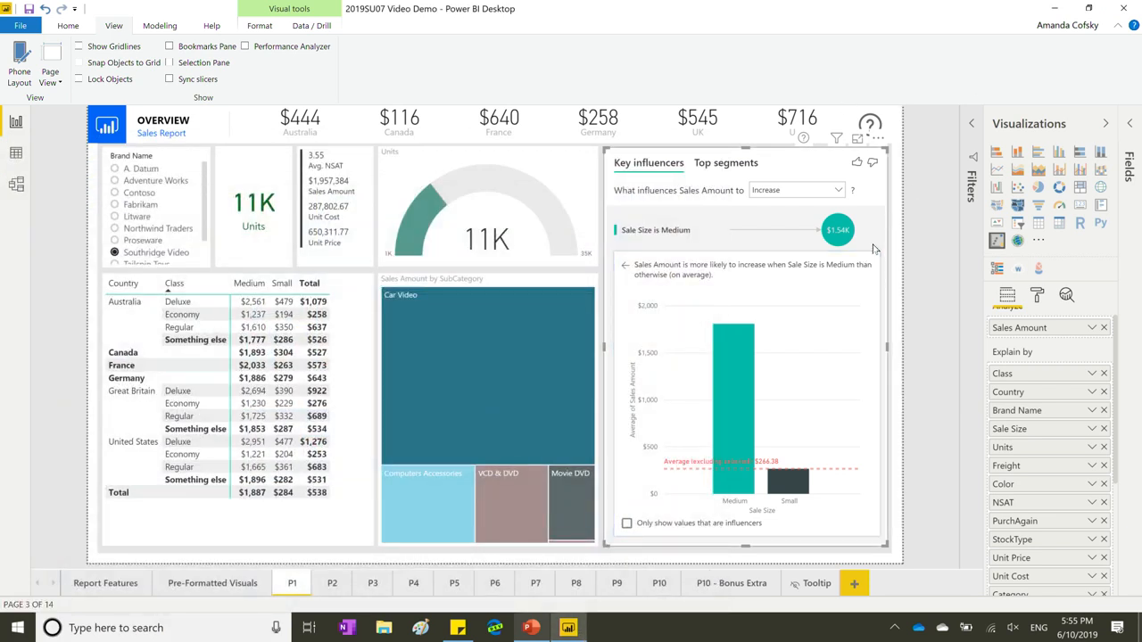
pyautogui.click(906, 272)
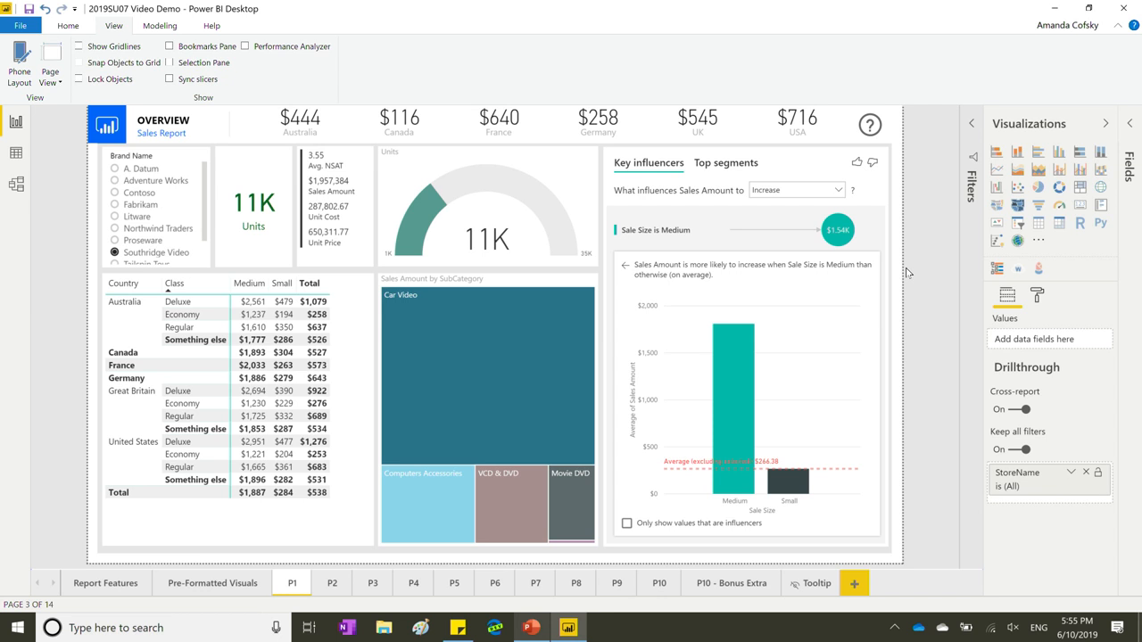
# Expand the Fields list and view the Sales table's incremental refresh settings, cancelling unchanged.
pyautogui.click(1128, 165)
pyautogui.click(1017, 207)
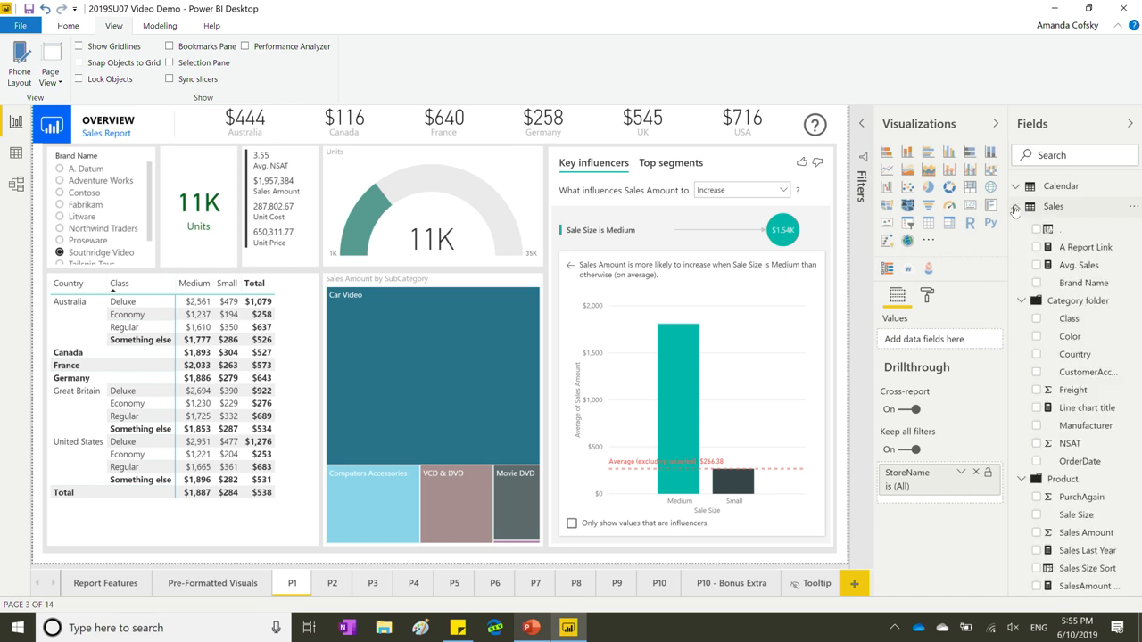
pyautogui.click(1123, 213)
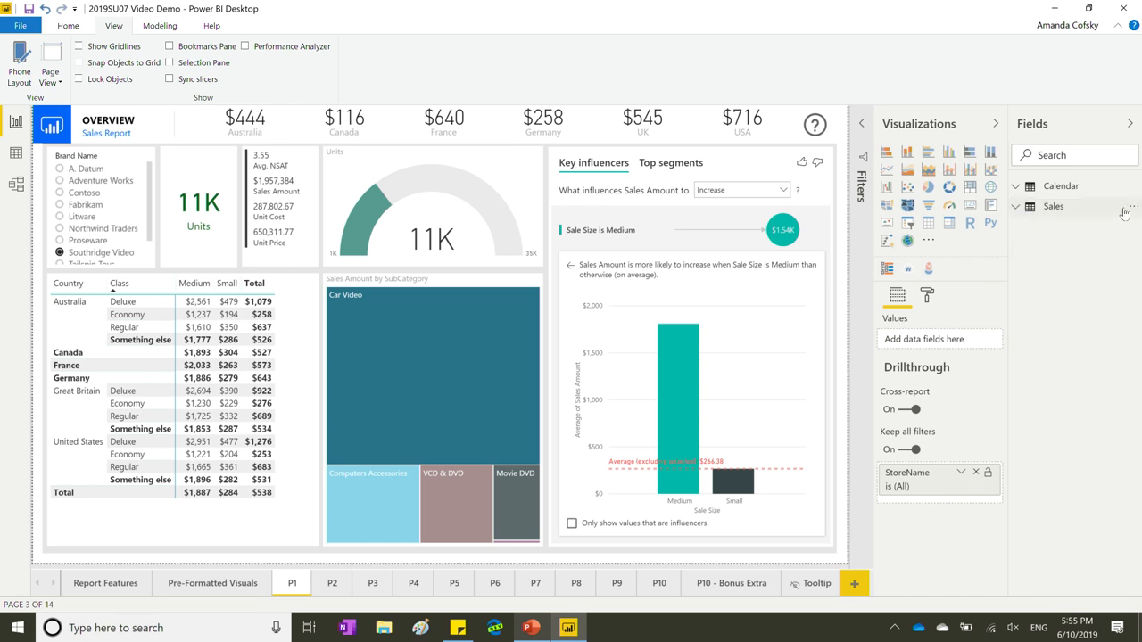
pyautogui.click(1133, 212)
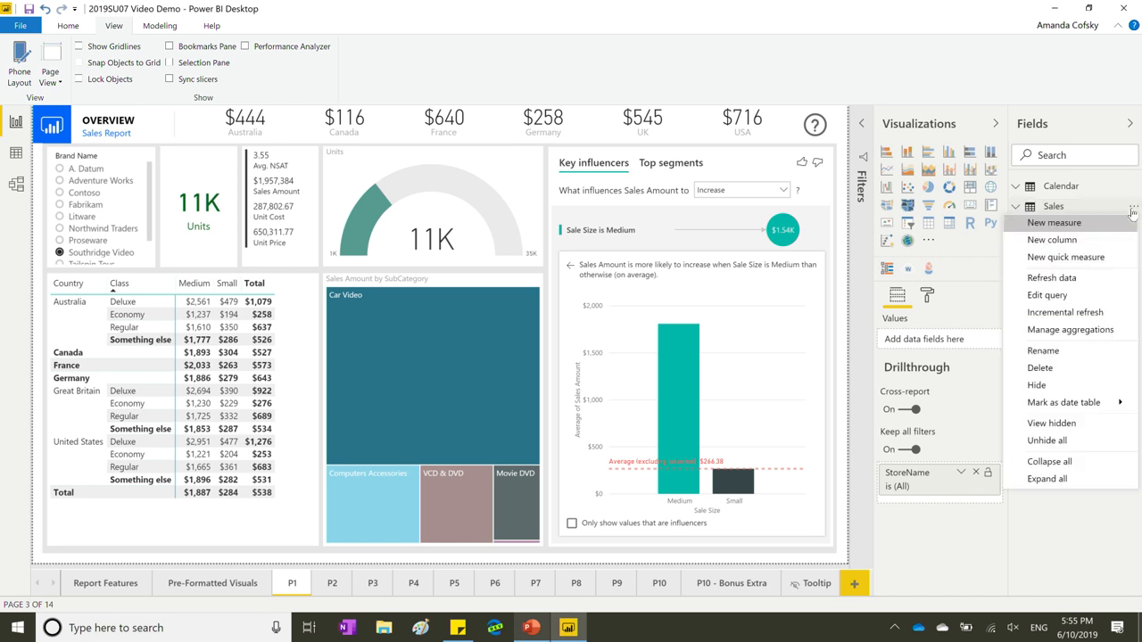
pyautogui.click(1042, 314)
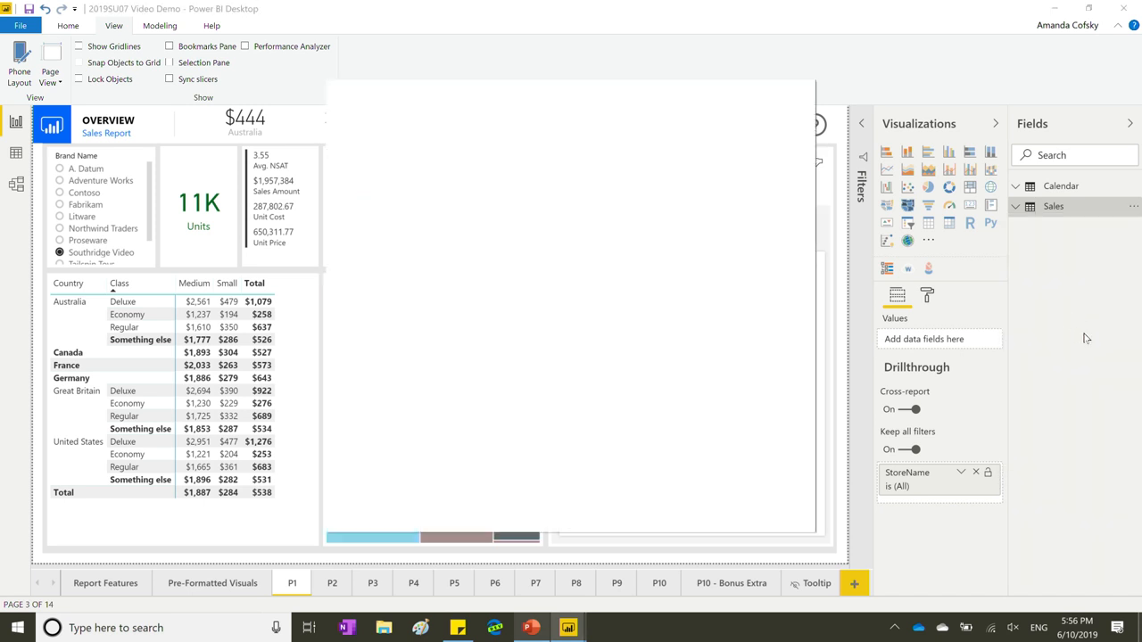
pyautogui.click(767, 500)
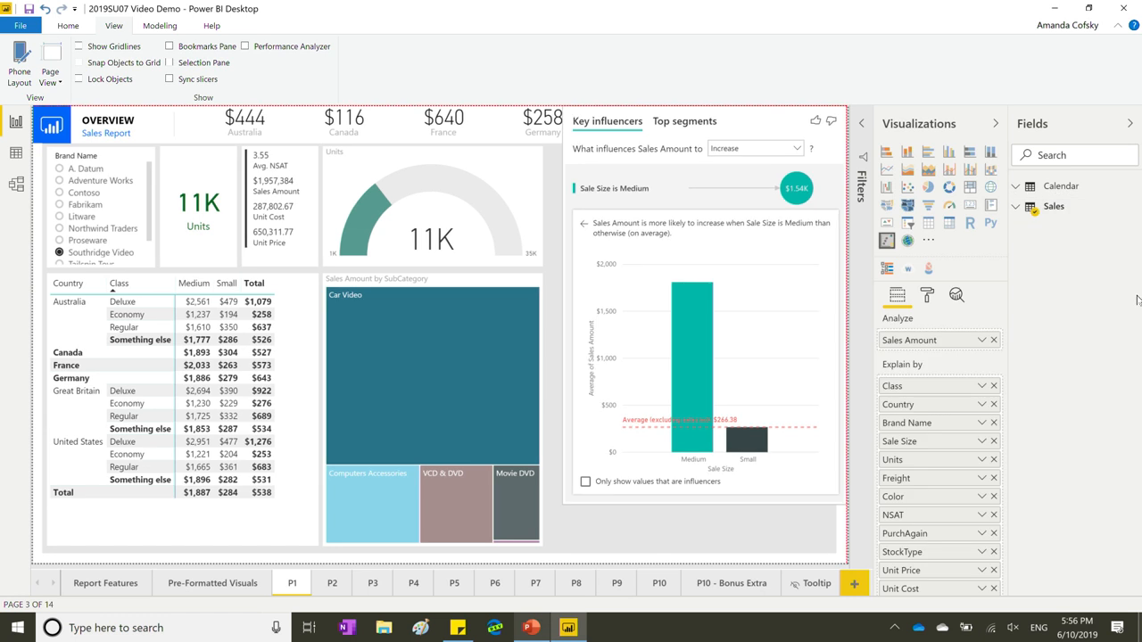
# Review the Sales table's aggregation settings, close them unchanged, and return to the PowerPoint slide.
pyautogui.click(1131, 206)
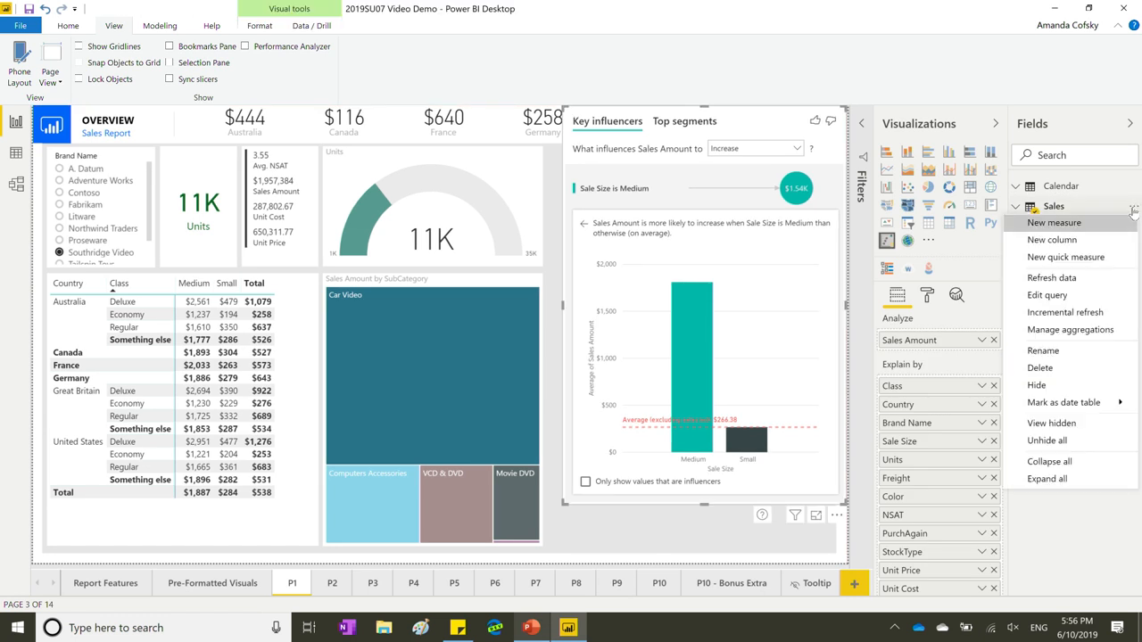
pyautogui.click(1070, 329)
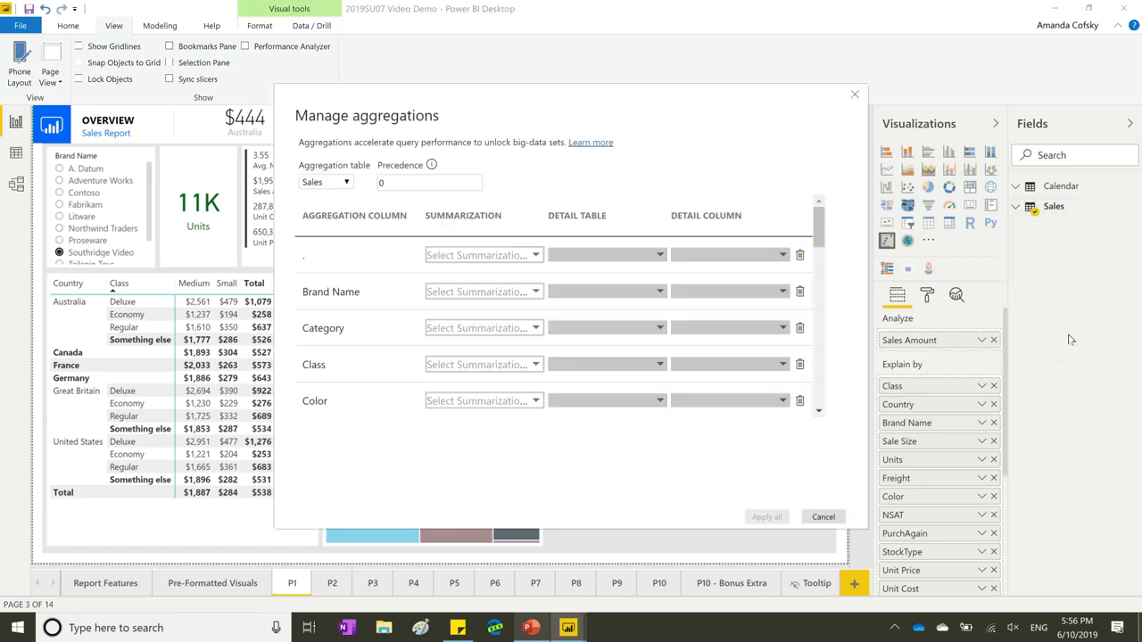
pyautogui.press('Tab')
pyautogui.press('Tab')
pyautogui.press('Tab')
pyautogui.press('Tab')
pyautogui.press('Tab')
pyautogui.press('Tab')
pyautogui.press('Escape')
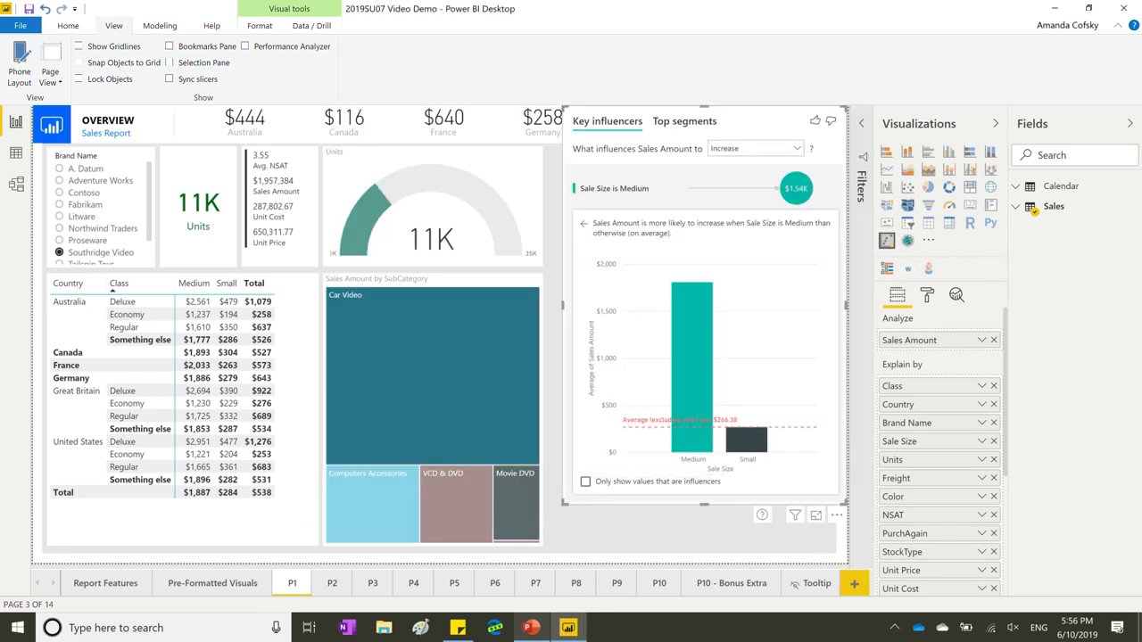
pyautogui.click(531, 628)
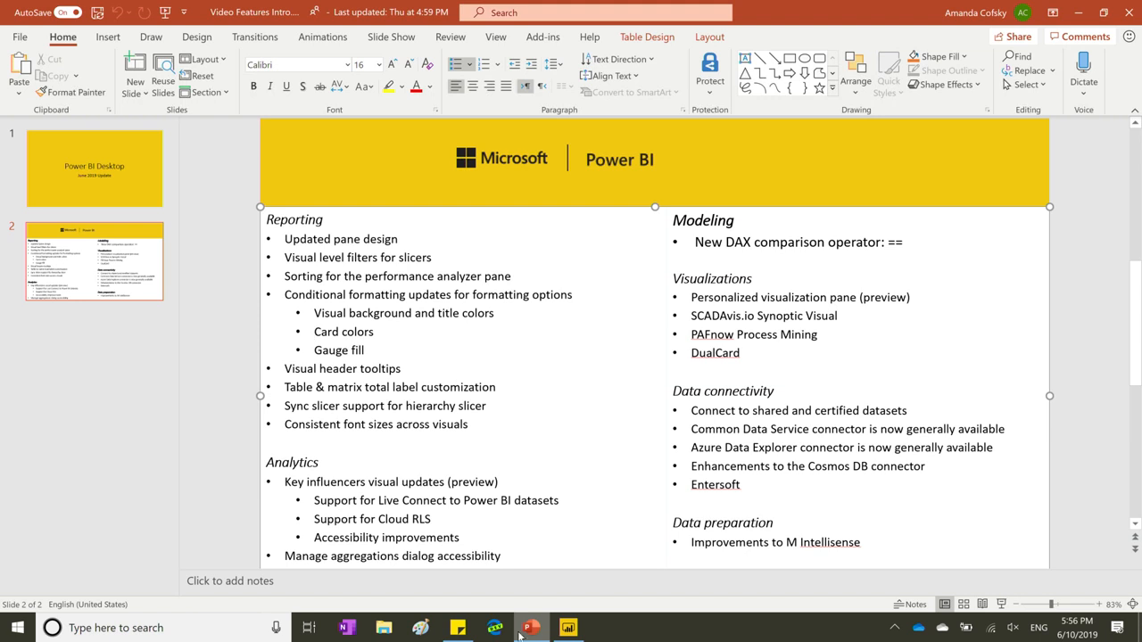
# Switch from PowerPoint back to the Power BI sales report.
pyautogui.click(569, 630)
# Snap the Key influencers visual back beside the treemap and pin HierarchySlicer to the visualizations pane.
pyautogui.moveTo(745, 122); pyautogui.dragTo(731, 157)
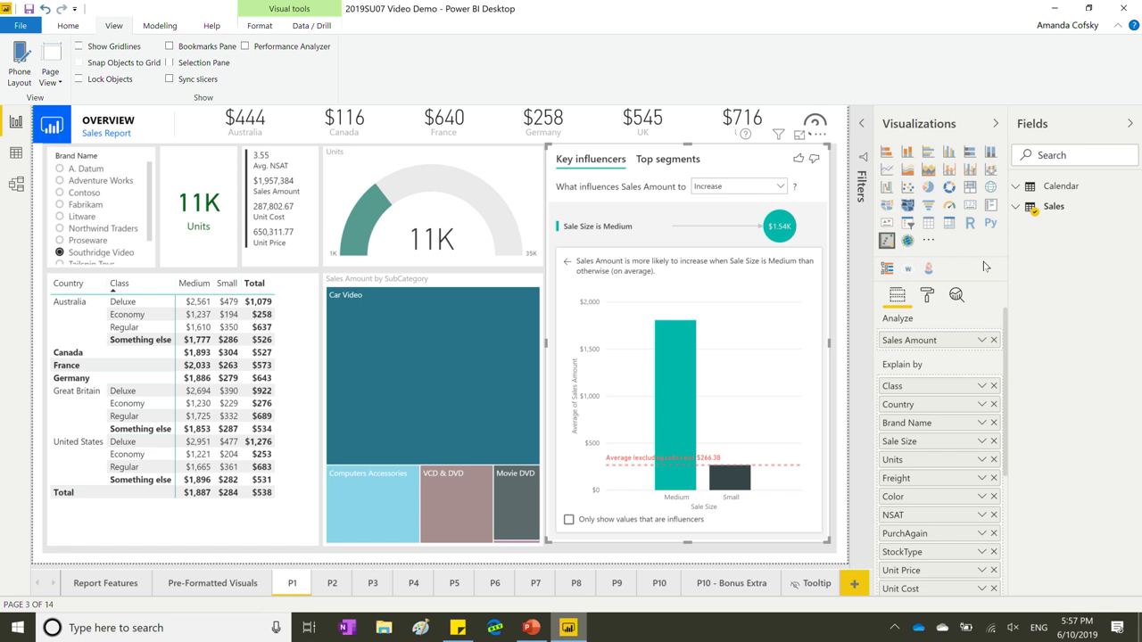
pyautogui.rightClick(888, 271)
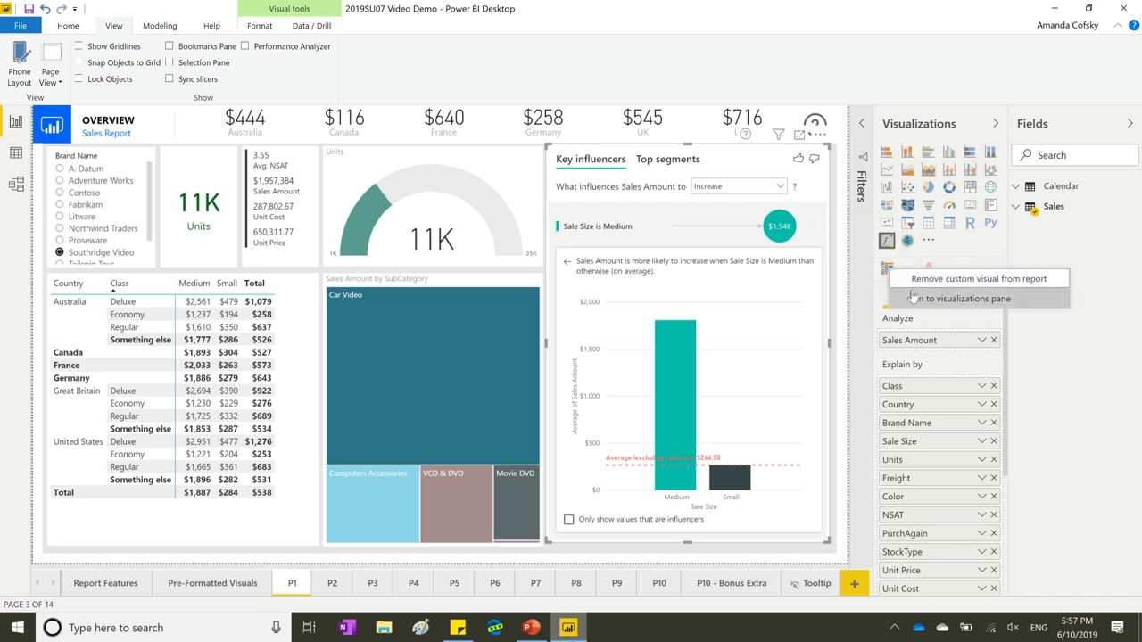
pyautogui.click(912, 298)
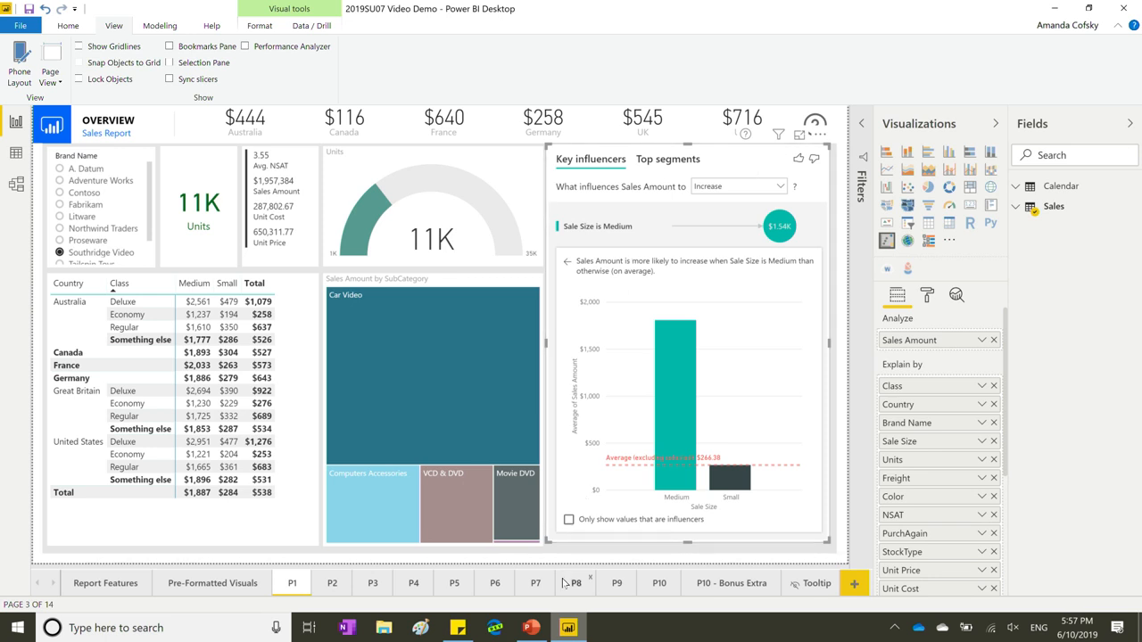
# In PowerPoint, highlight the 'Connect to shared and certified datasets' line, then return to Power BI.
pyautogui.click(533, 629)
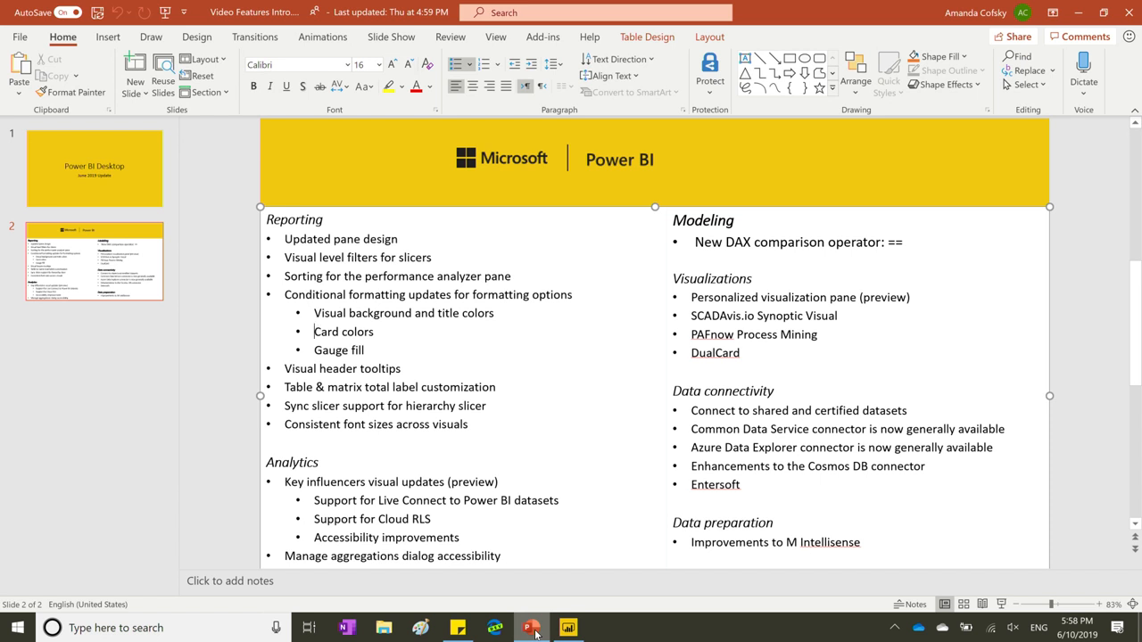
pyautogui.click(692, 412)
pyautogui.moveTo(691, 412); pyautogui.dragTo(912, 413)
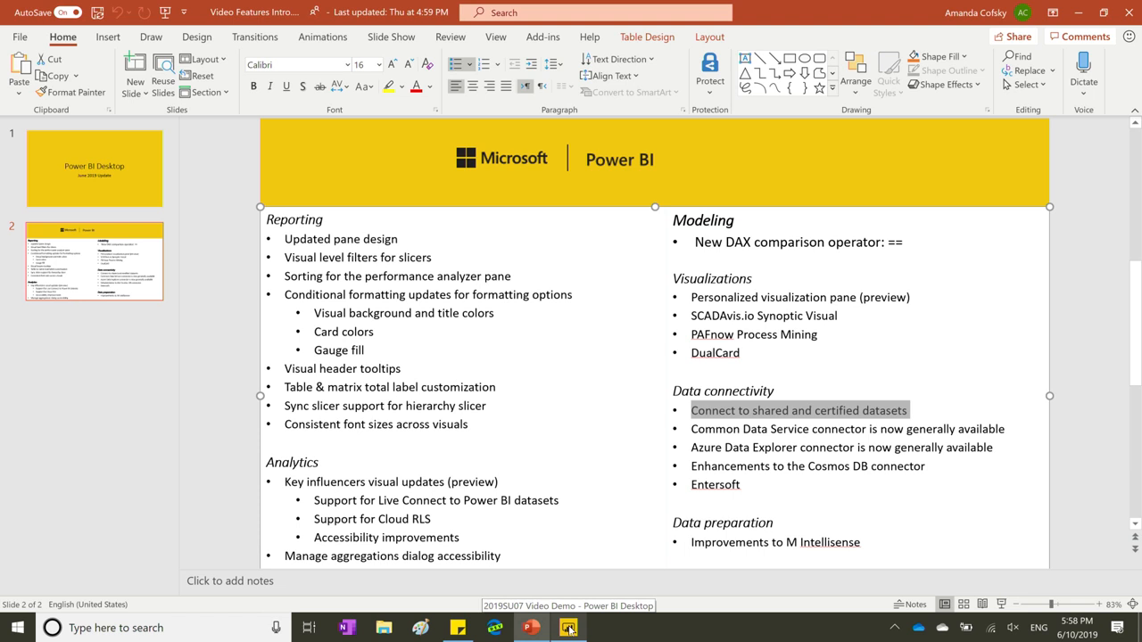
pyautogui.click(569, 628)
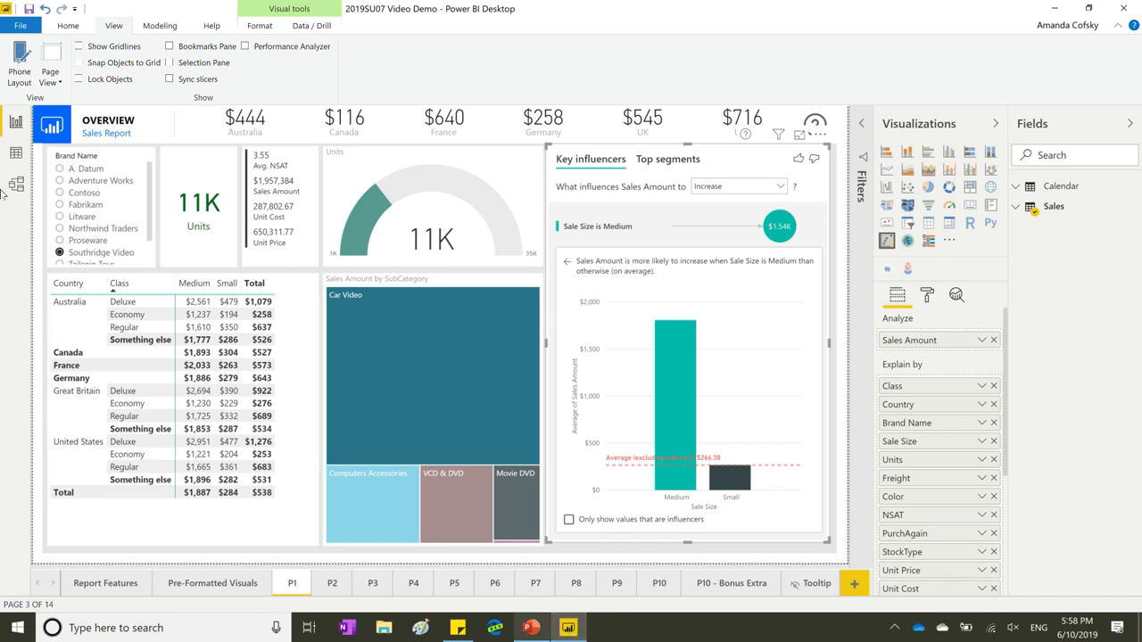
pyautogui.click(69, 26)
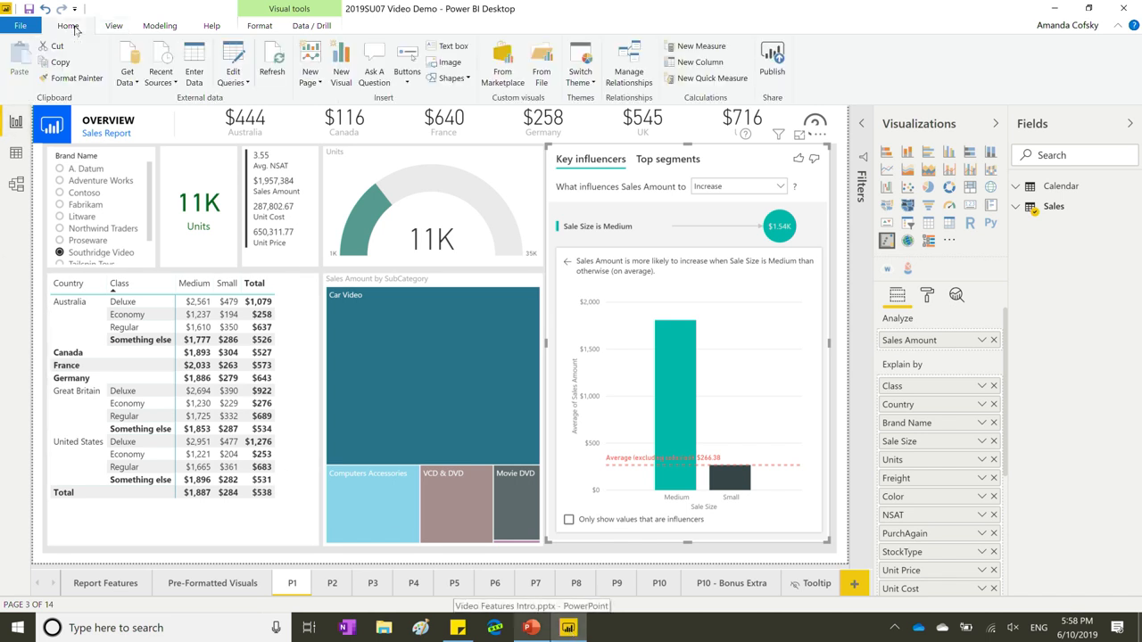
pyautogui.click(20, 25)
pyautogui.press('Escape')
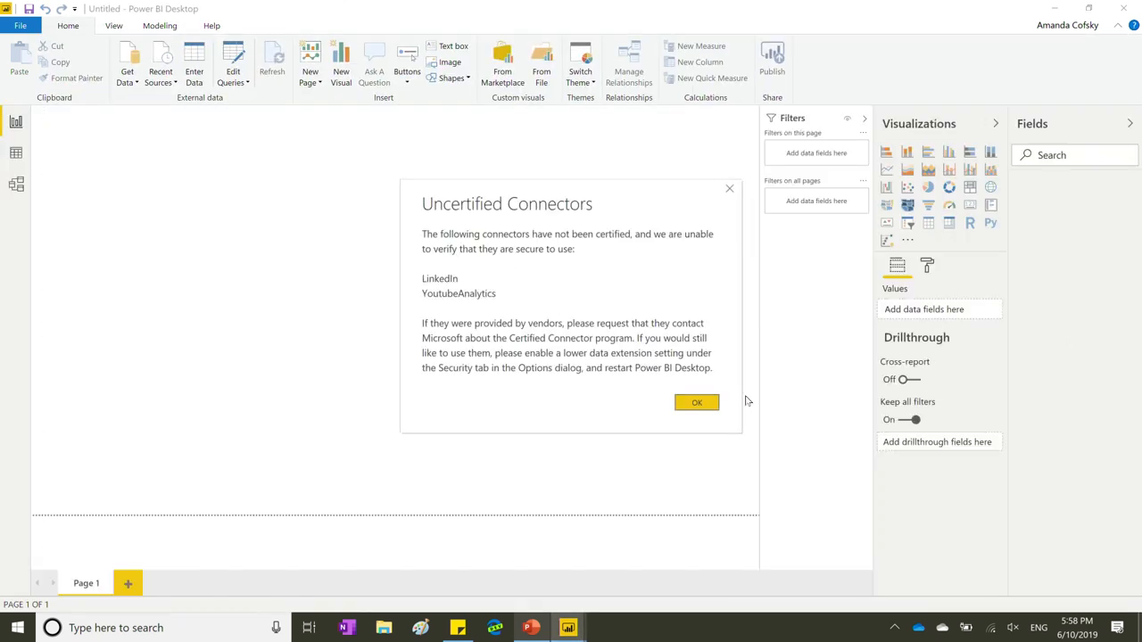
pyautogui.click(710, 403)
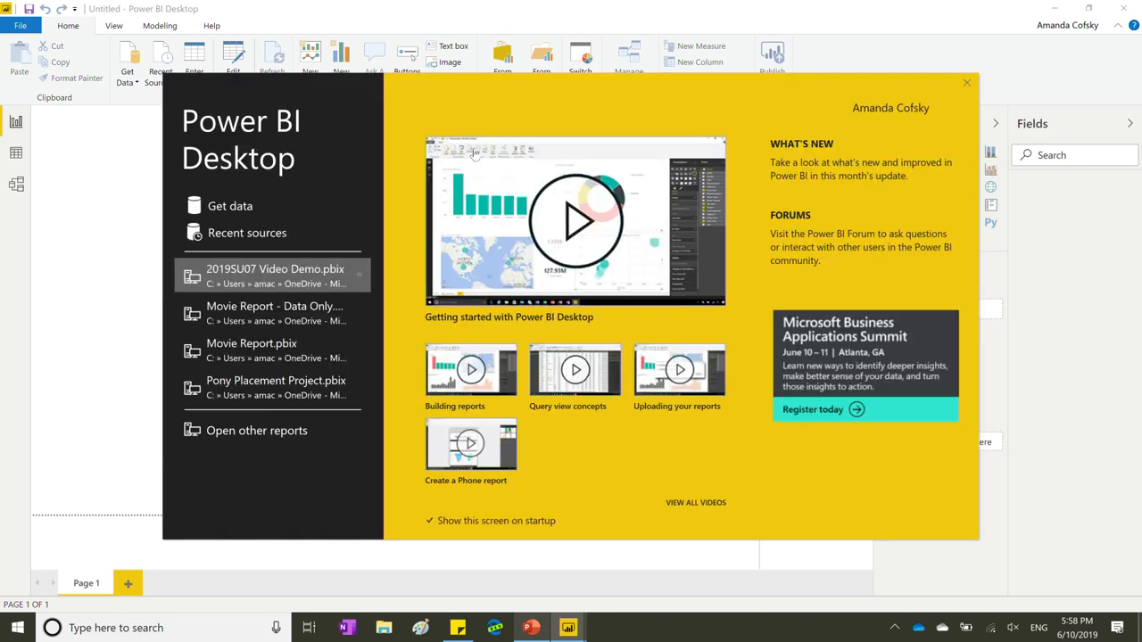
pyautogui.click(229, 208)
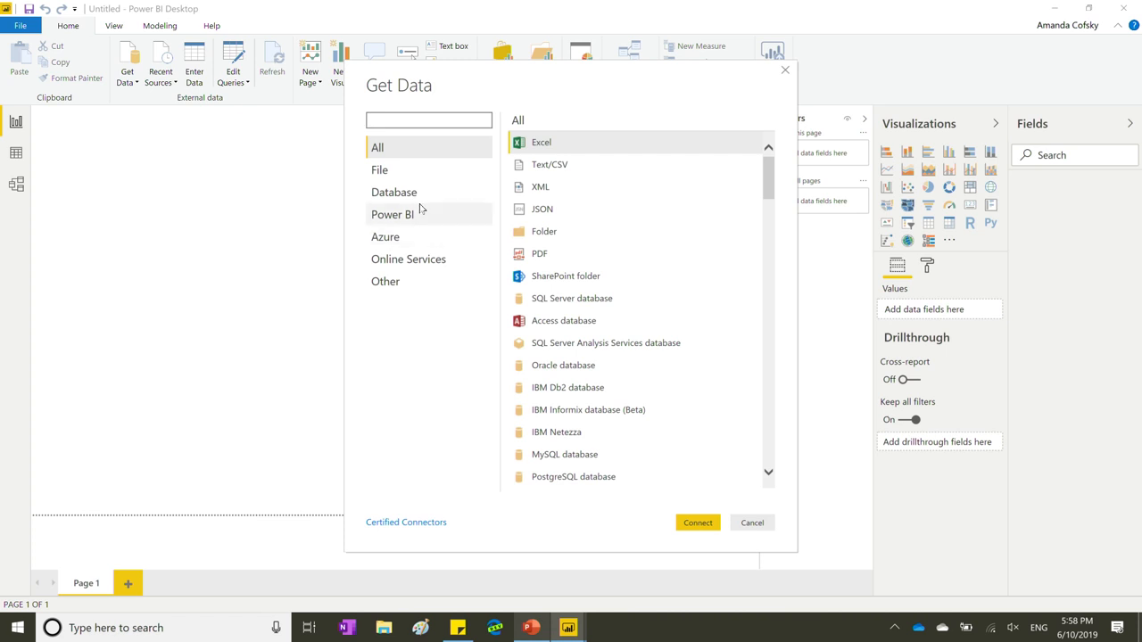
pyautogui.click(419, 214)
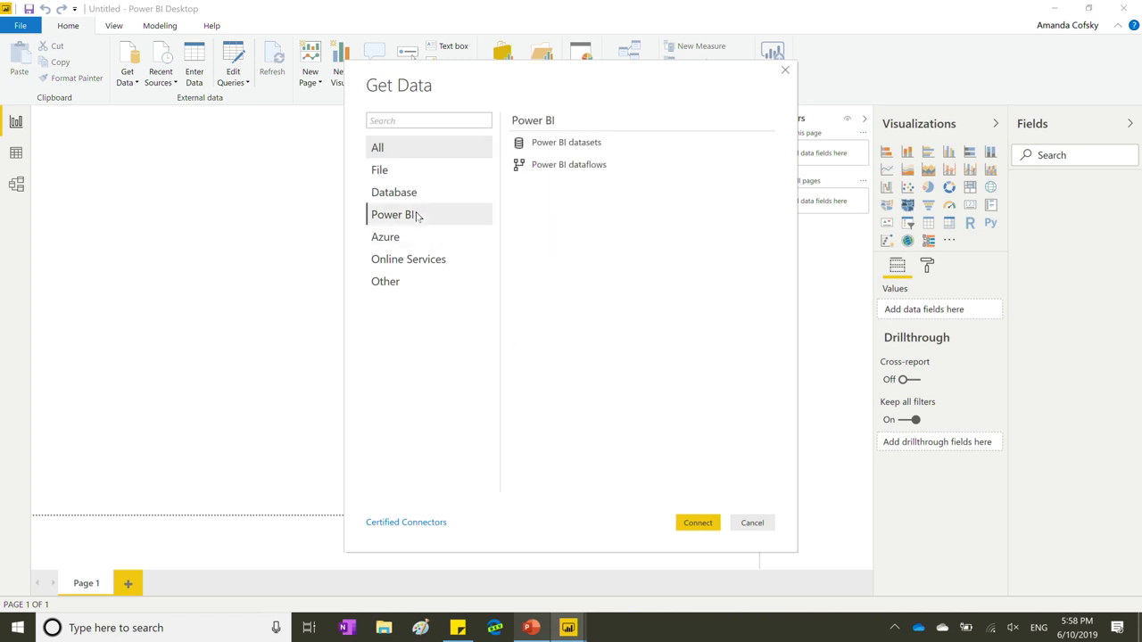
pyautogui.doubleClick(553, 148)
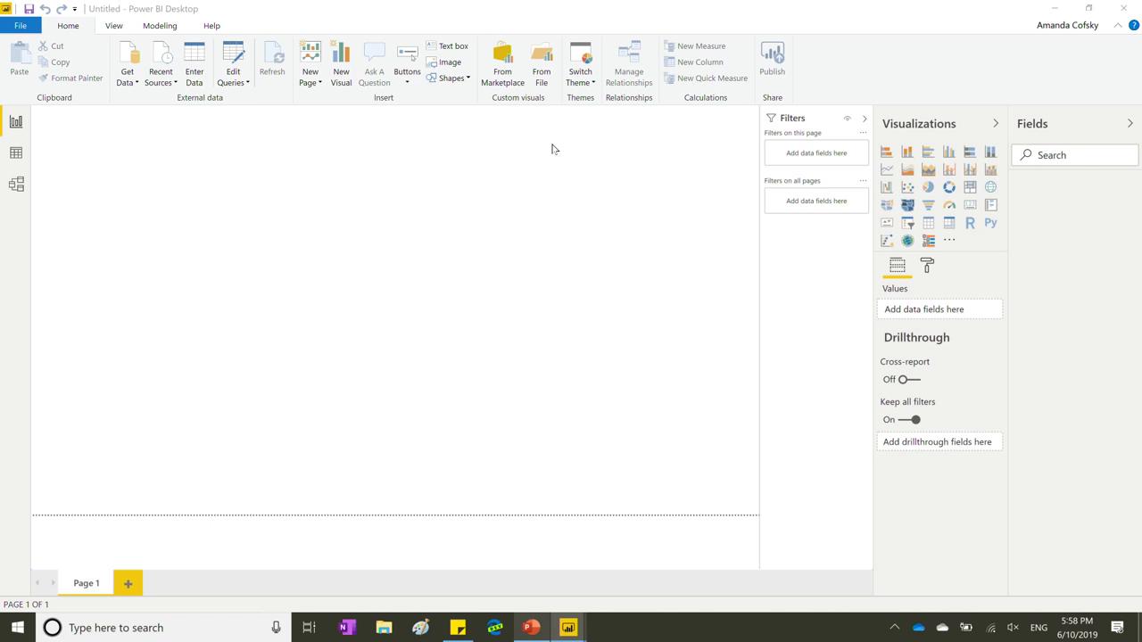
pyautogui.scroll(-1, 541, 351)
pyautogui.scroll(1, 541, 351)
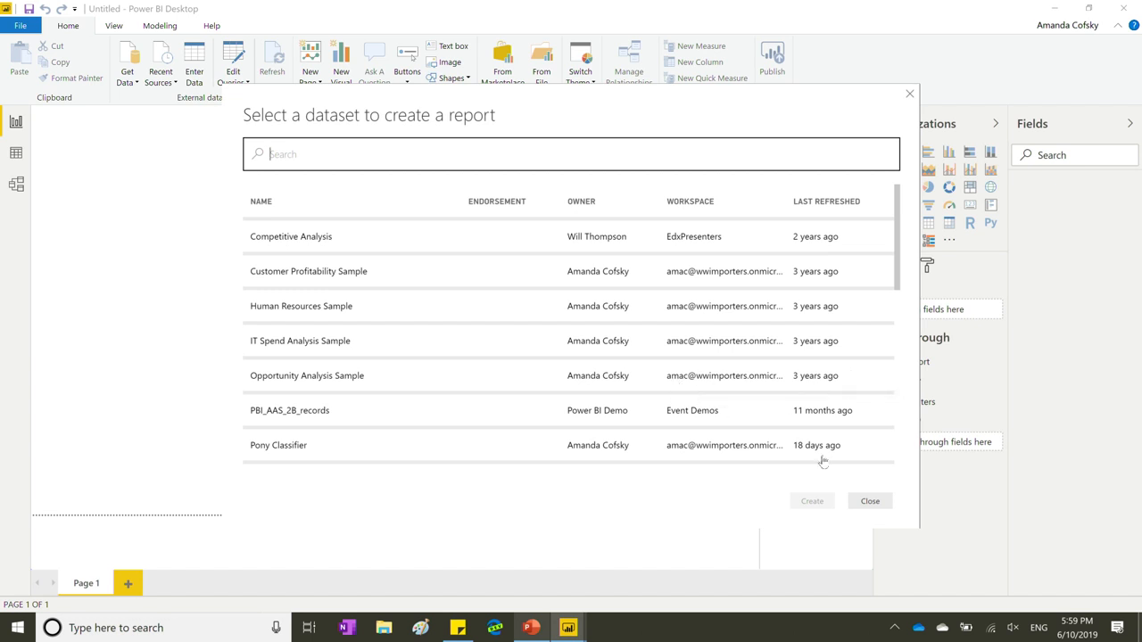
pyautogui.click(870, 501)
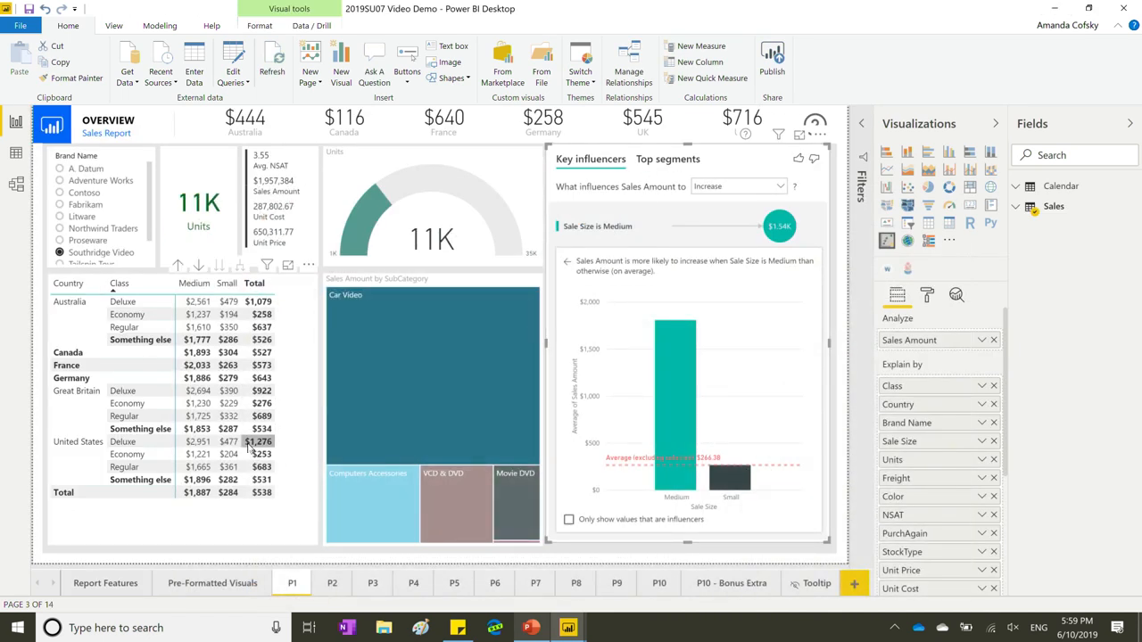
# Select the Country and Class sales matrix and expand its Conditional formatting options.
pyautogui.click(224, 527)
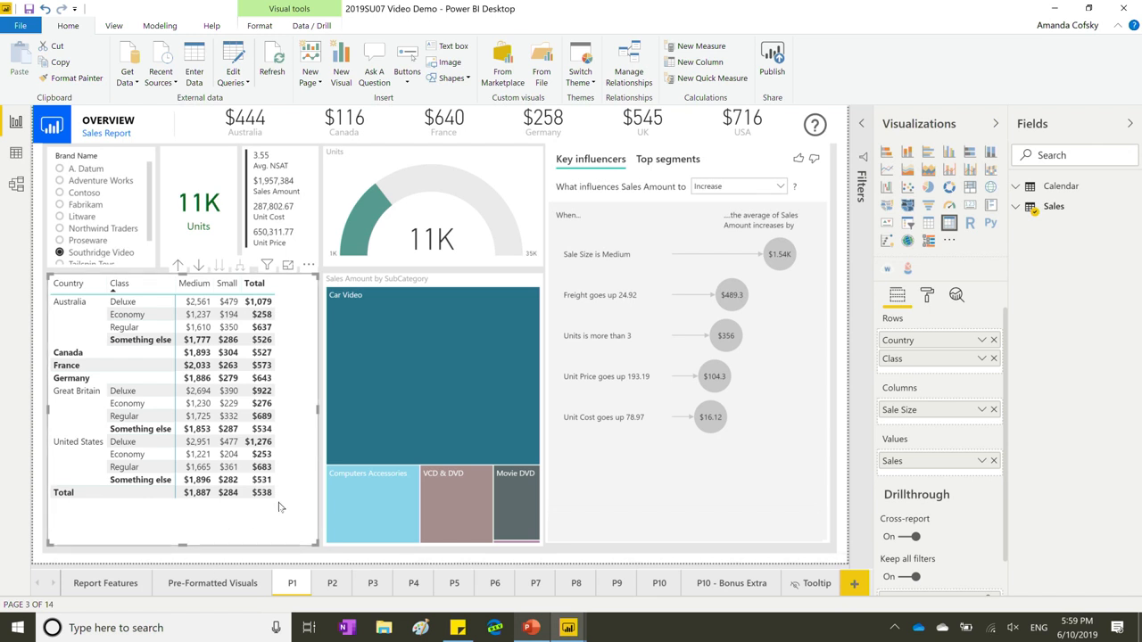
pyautogui.click(926, 301)
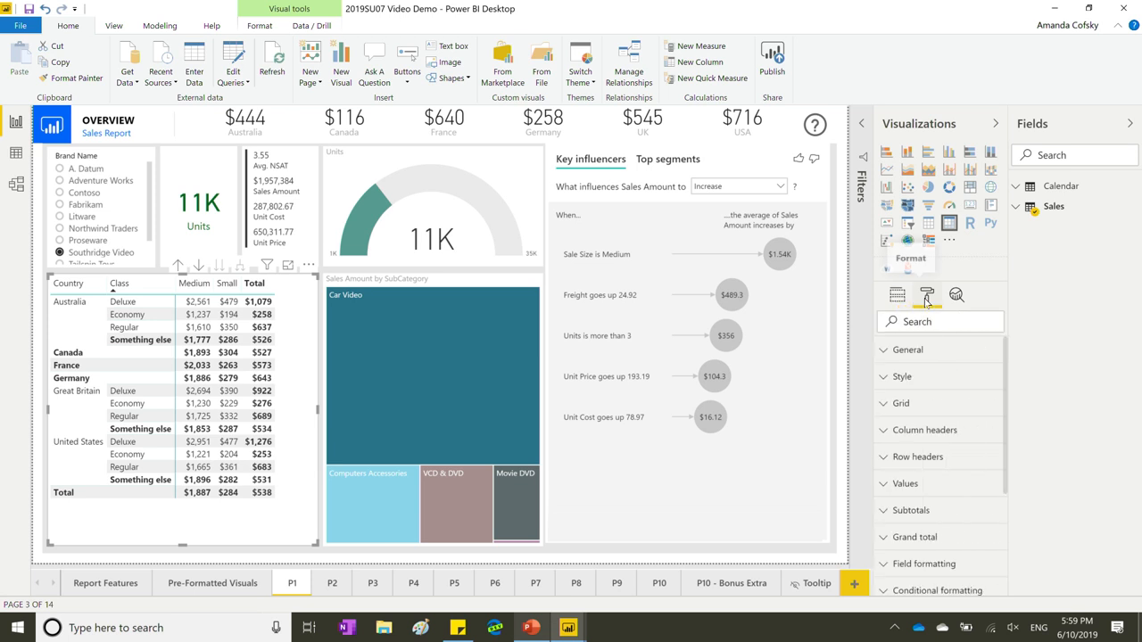
pyautogui.scroll(-2, 937, 411)
pyautogui.scroll(-1, 937, 411)
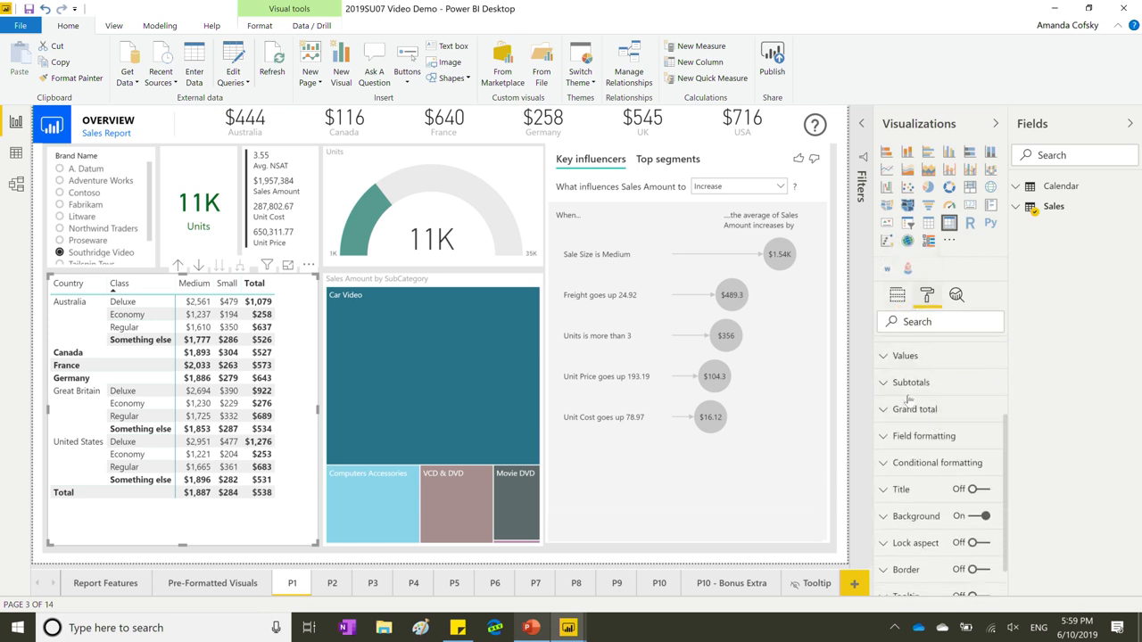
pyautogui.scroll(-1, 931, 513)
pyautogui.click(910, 425)
# Turn on red, yellow and green icons for the matrix sales values and open their rule settings.
pyautogui.scroll(-3, 928, 464)
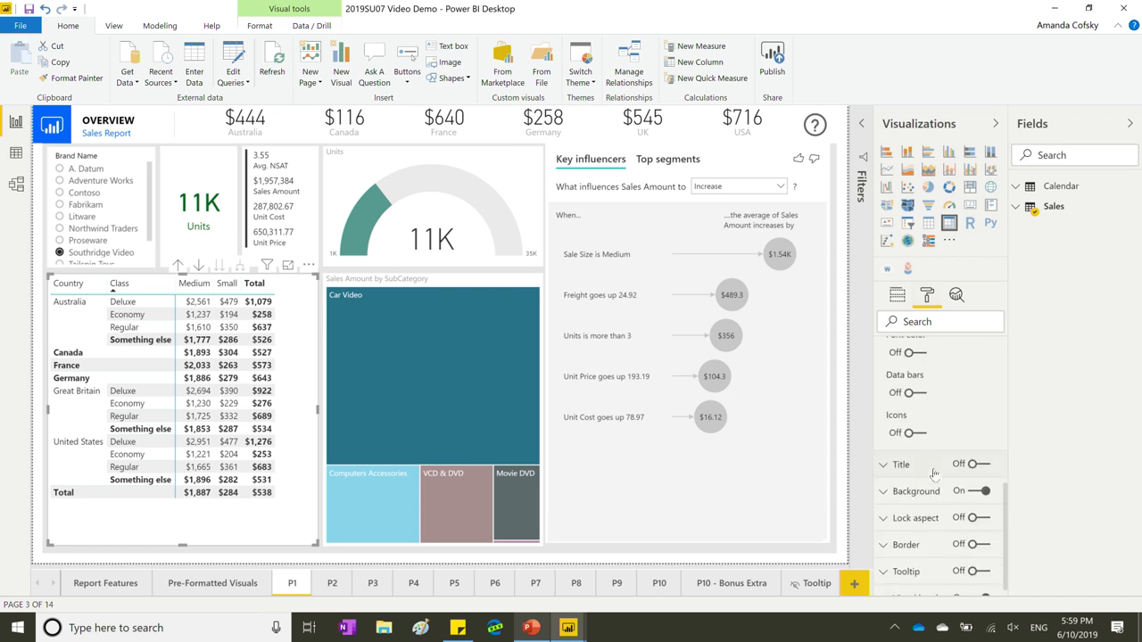
pyautogui.click(909, 431)
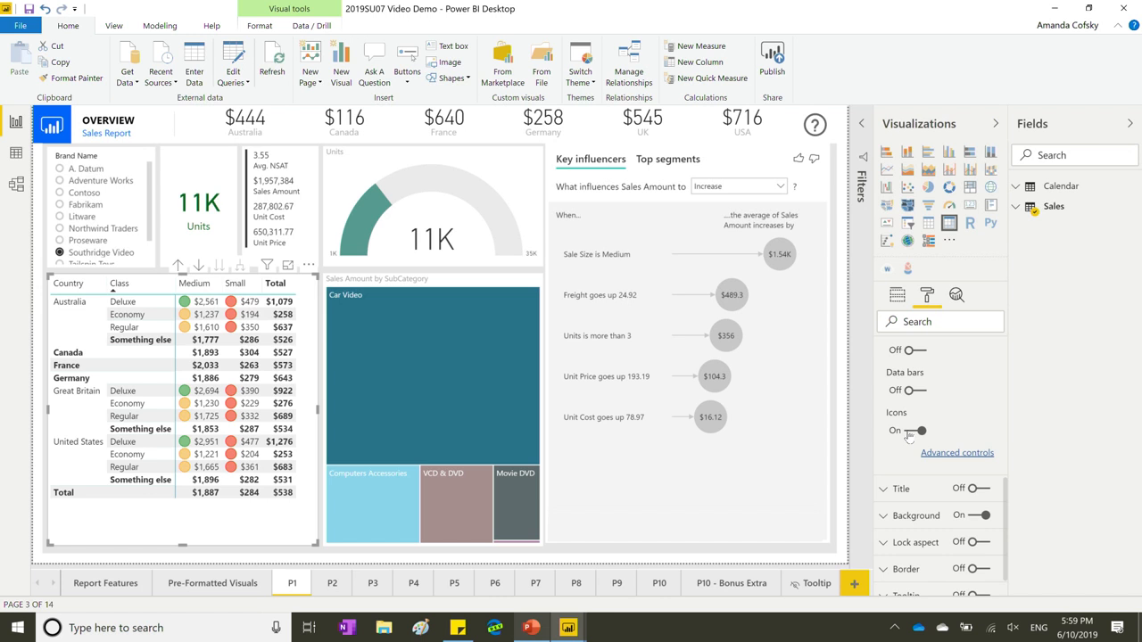
pyautogui.click(946, 453)
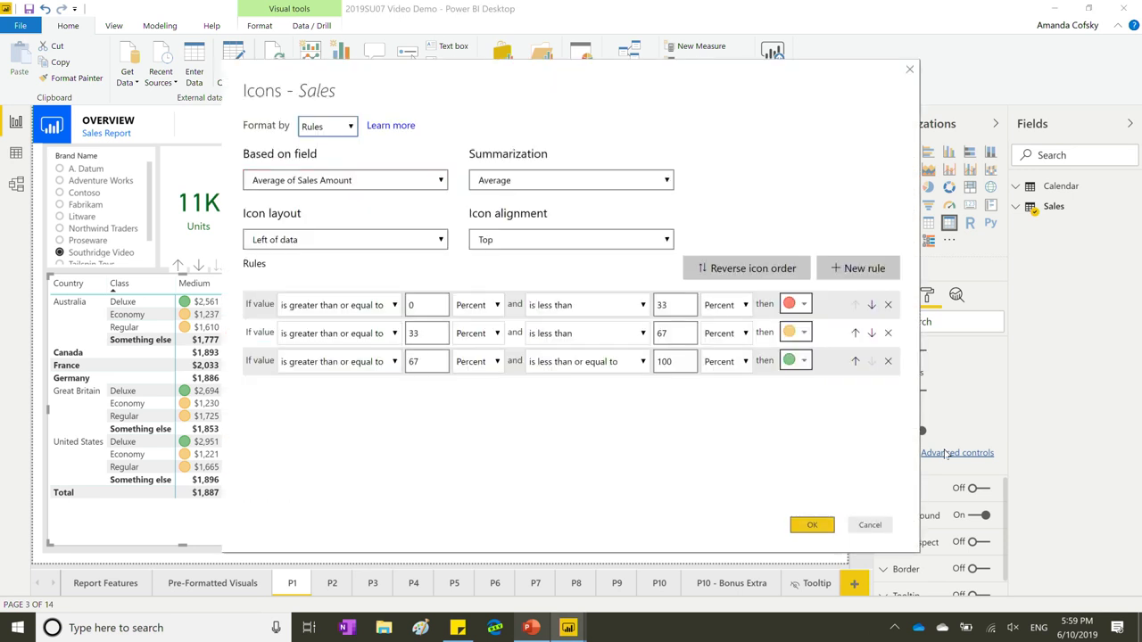
# Set the Icons - Sales layout to Icon only and apply it, then reopen and cancel the rules.
pyautogui.click(803, 306)
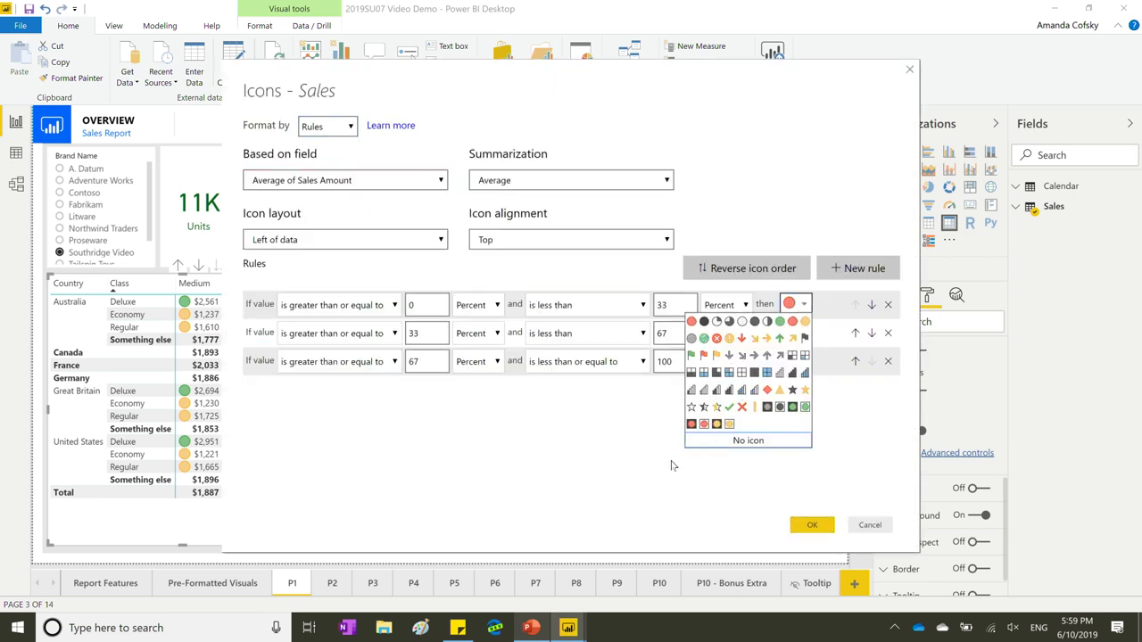
pyautogui.click(802, 306)
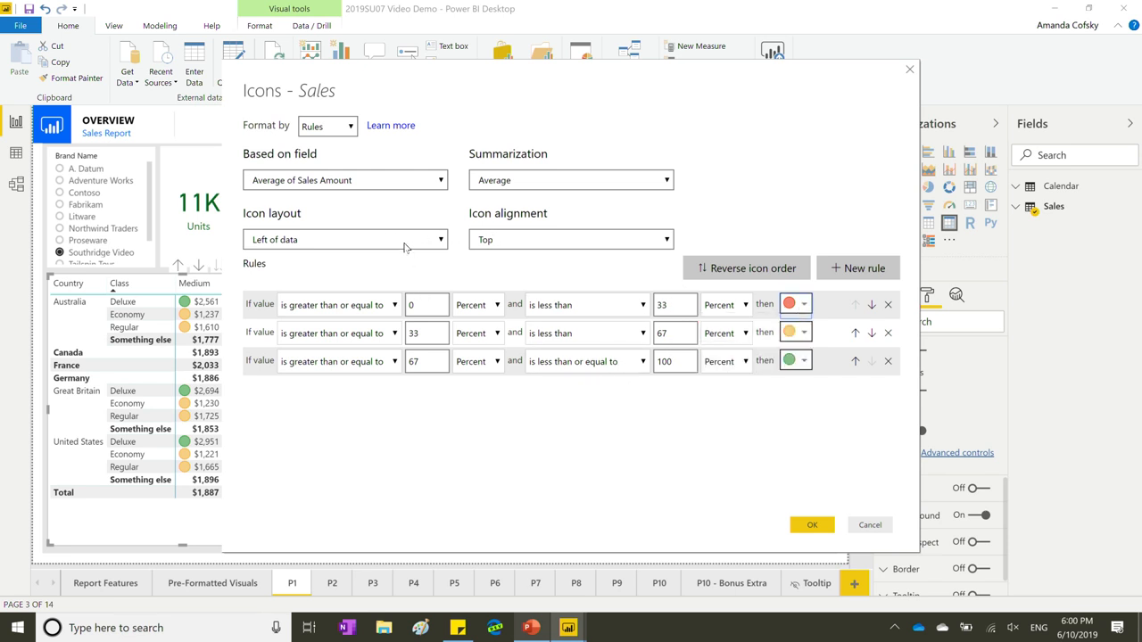
pyautogui.click(492, 239)
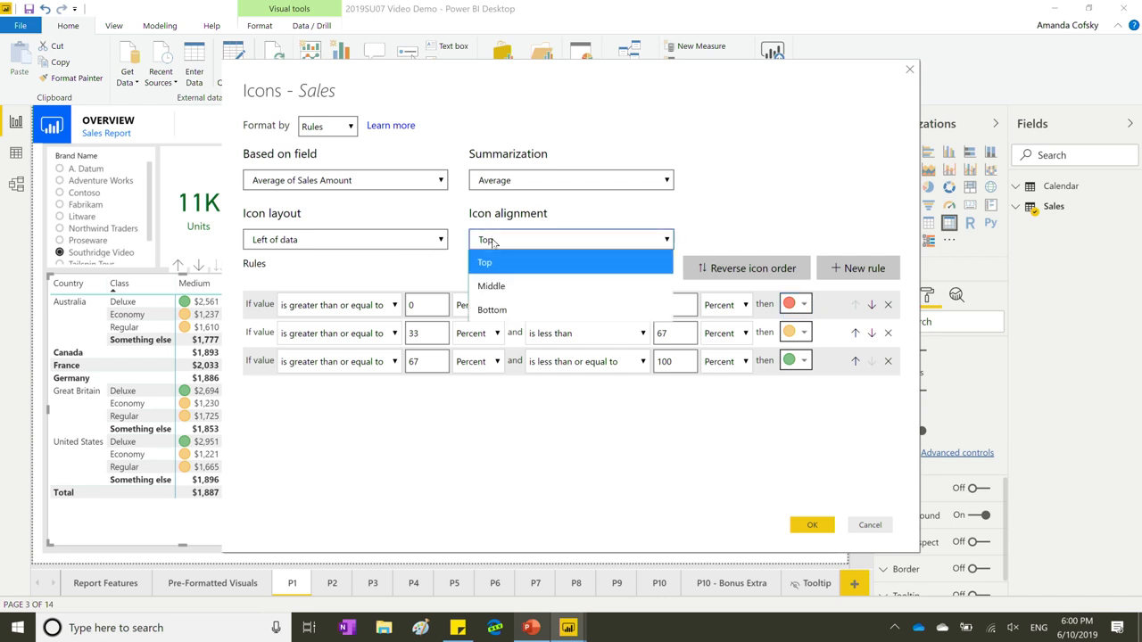
pyautogui.click(420, 241)
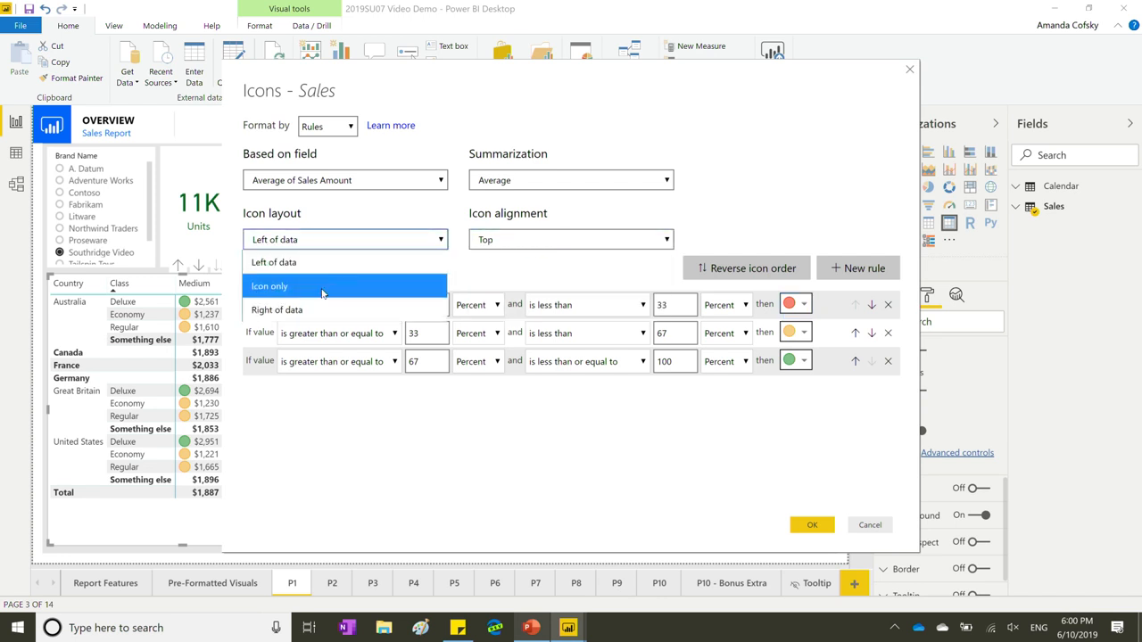
pyautogui.click(313, 288)
pyautogui.click(814, 526)
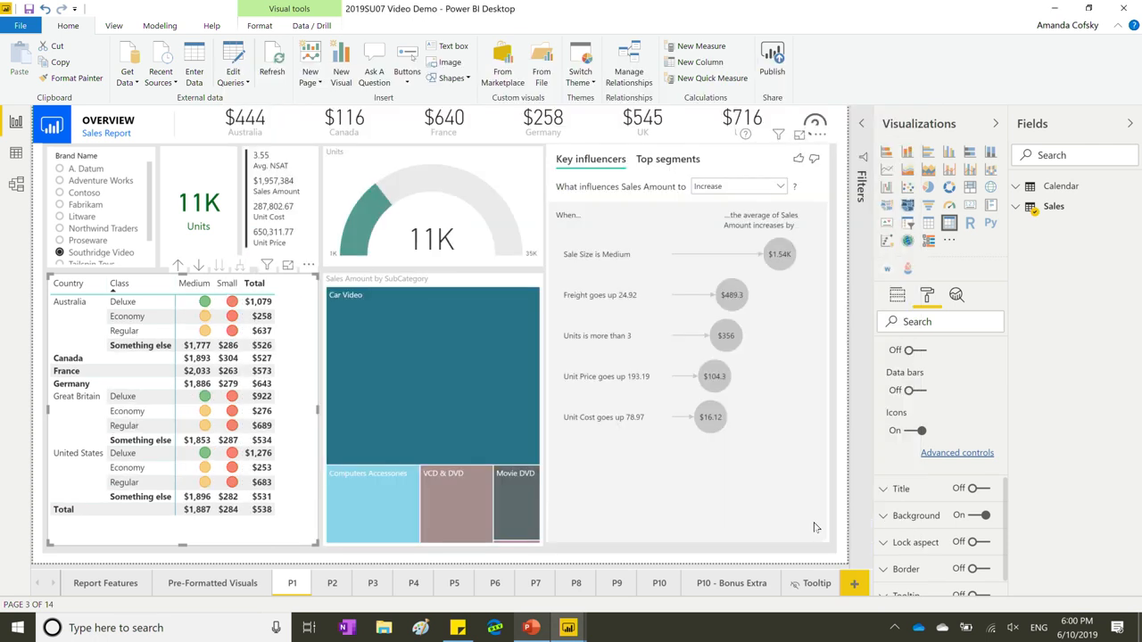
pyautogui.click(972, 457)
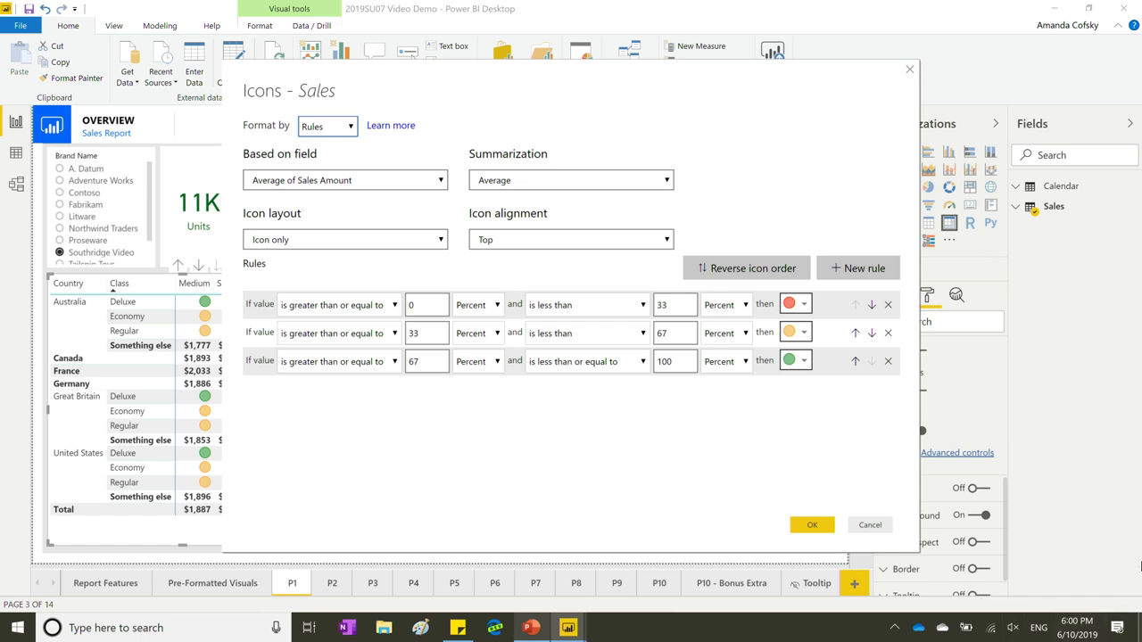
pyautogui.click(873, 525)
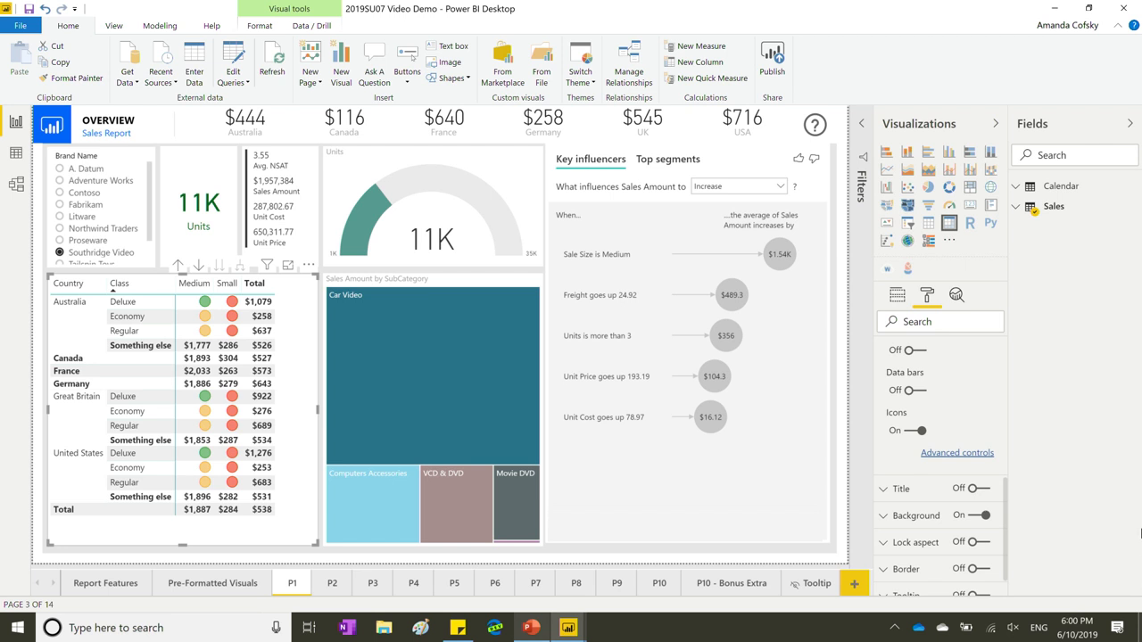
# In the Key influencers visual's Analyze well, replace Sales Amount with Avg. Sales.
pyautogui.scroll(2, 982, 397)
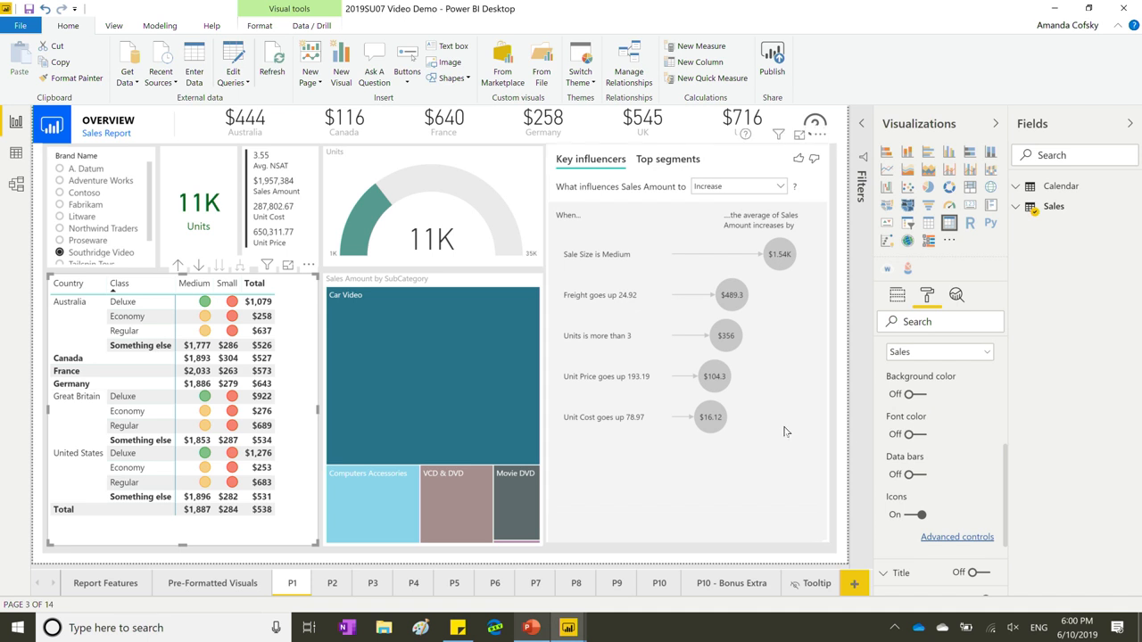
pyautogui.click(761, 467)
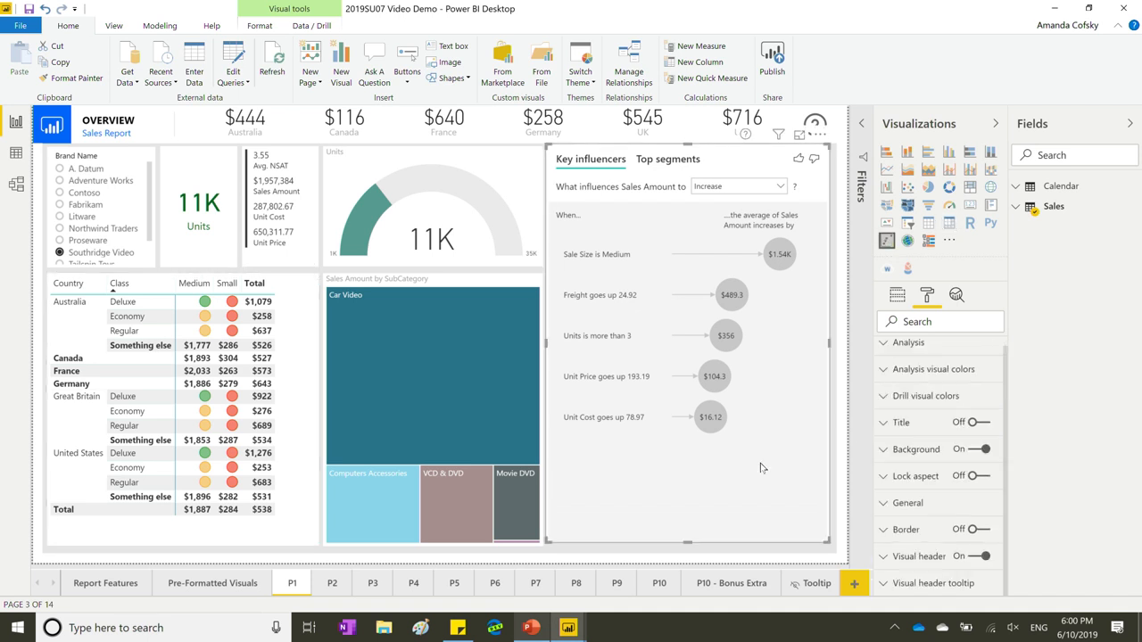
pyautogui.click(905, 301)
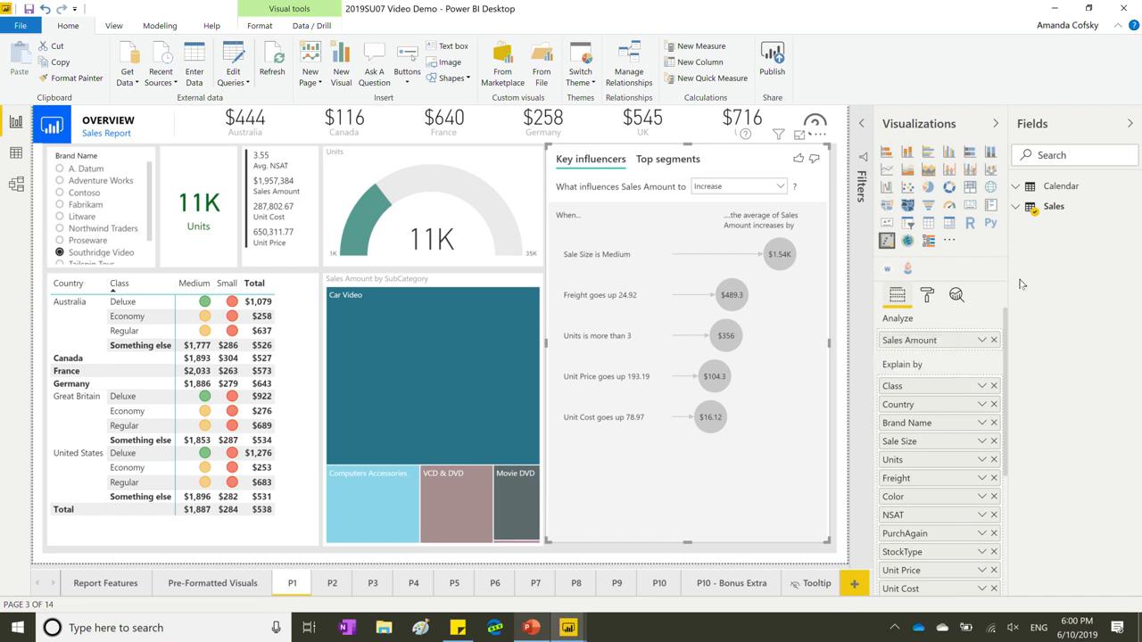
pyautogui.click(1023, 208)
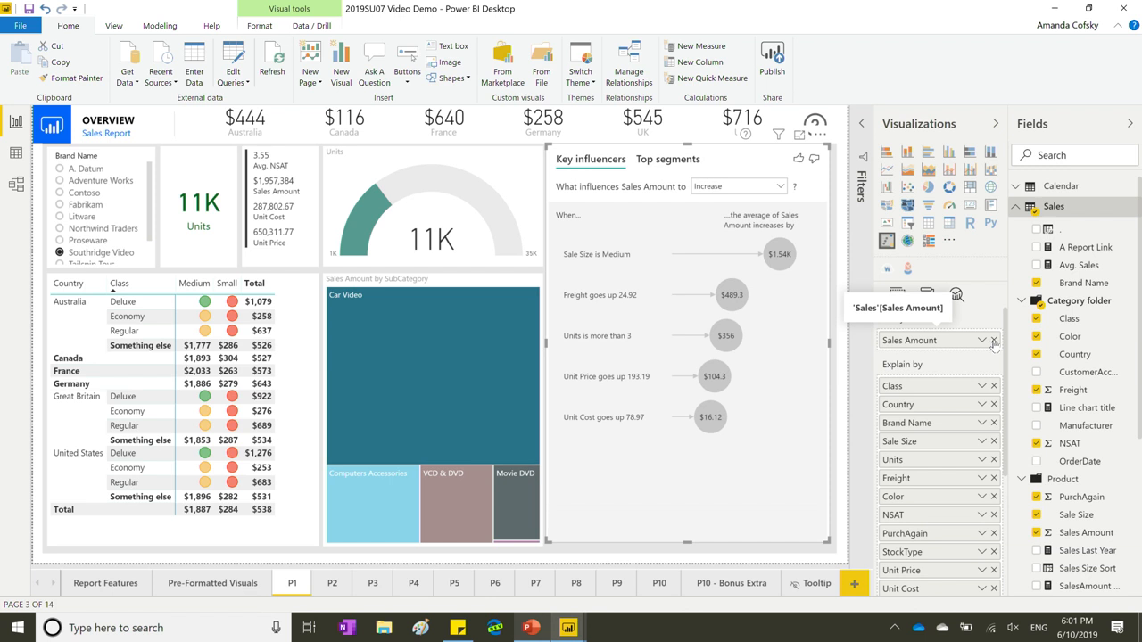
pyautogui.click(994, 341)
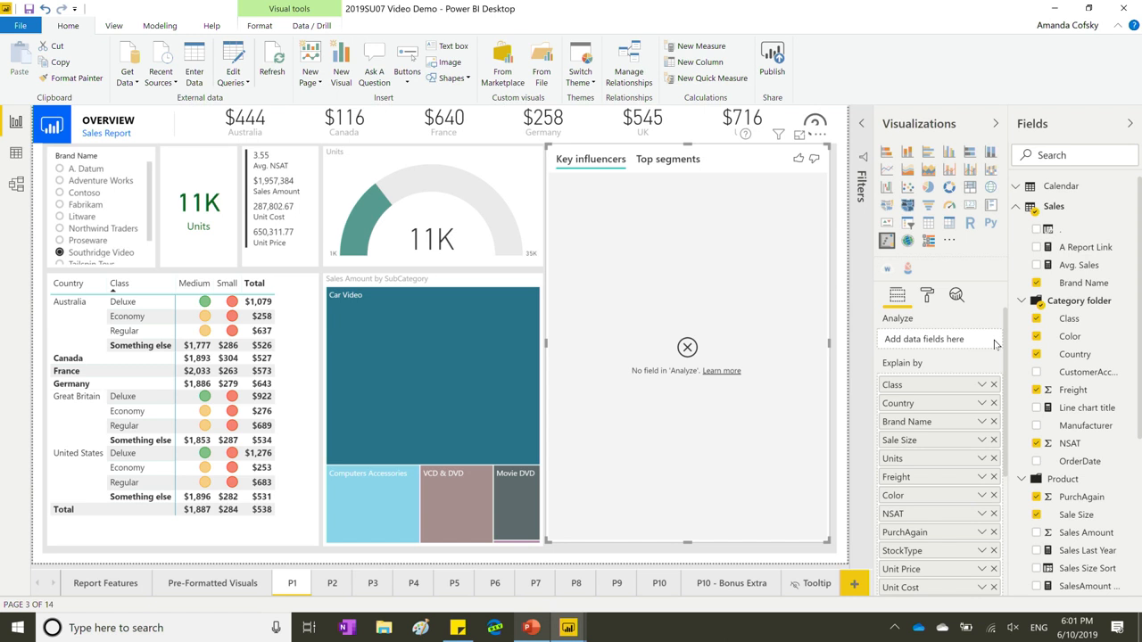
pyautogui.moveTo(1082, 265); pyautogui.dragTo(951, 332)
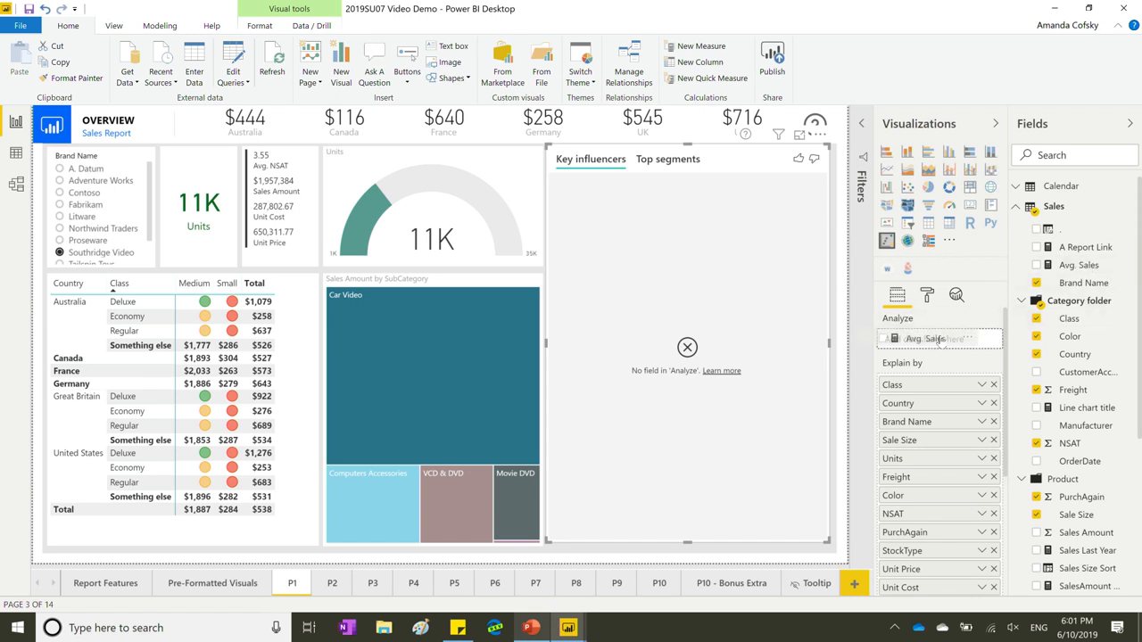